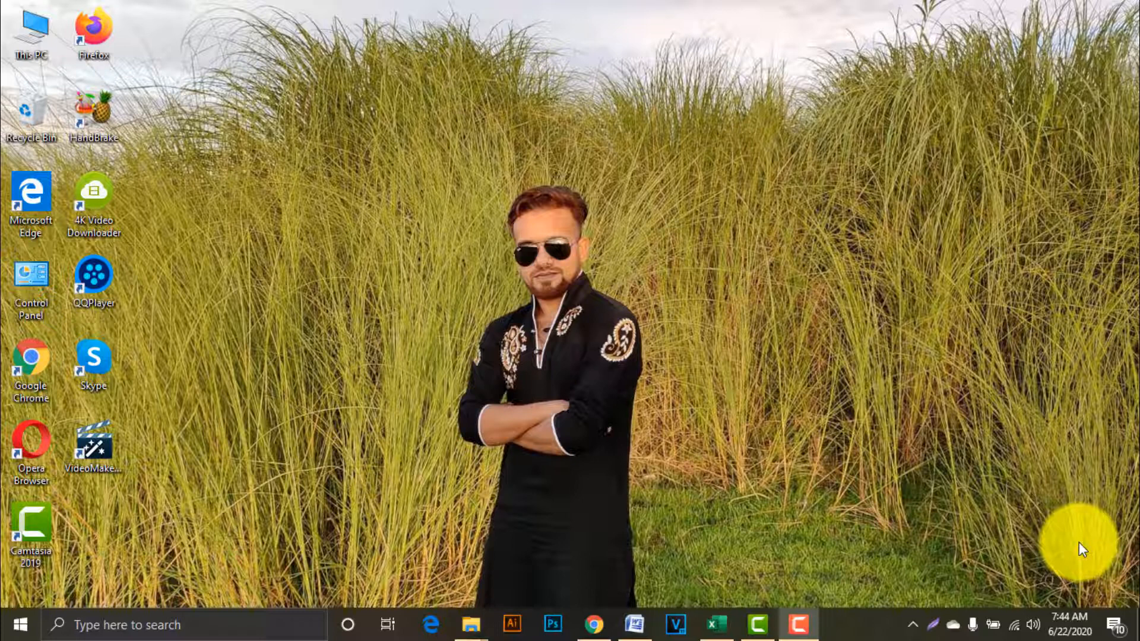
Step: Switch to the Result Sheet workbook in Excel
click(718, 622)
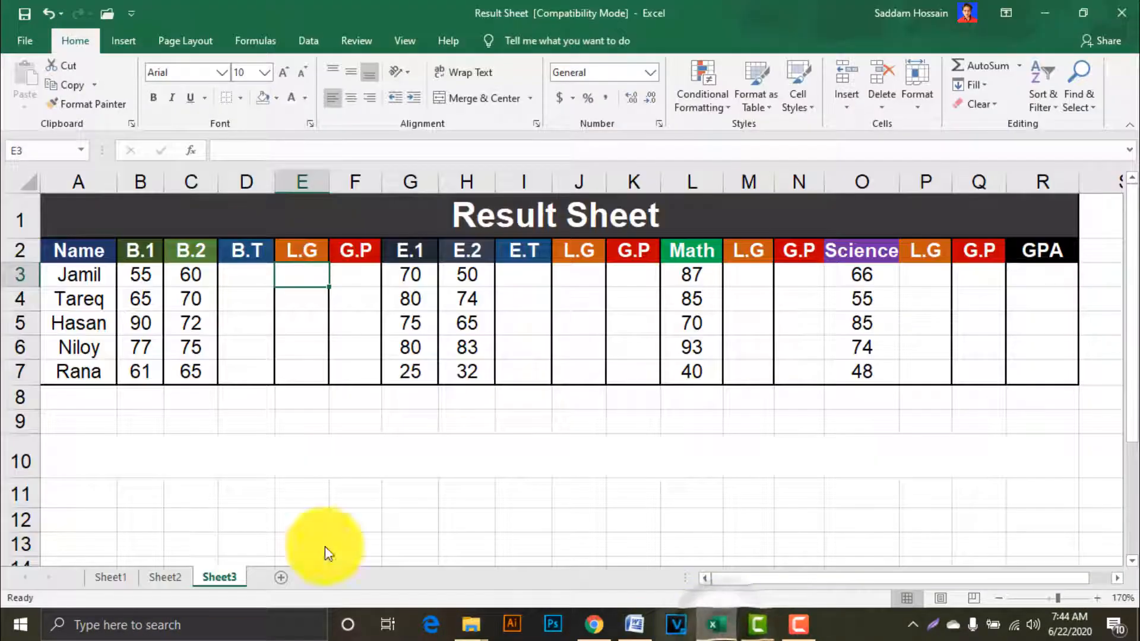
click(239, 422)
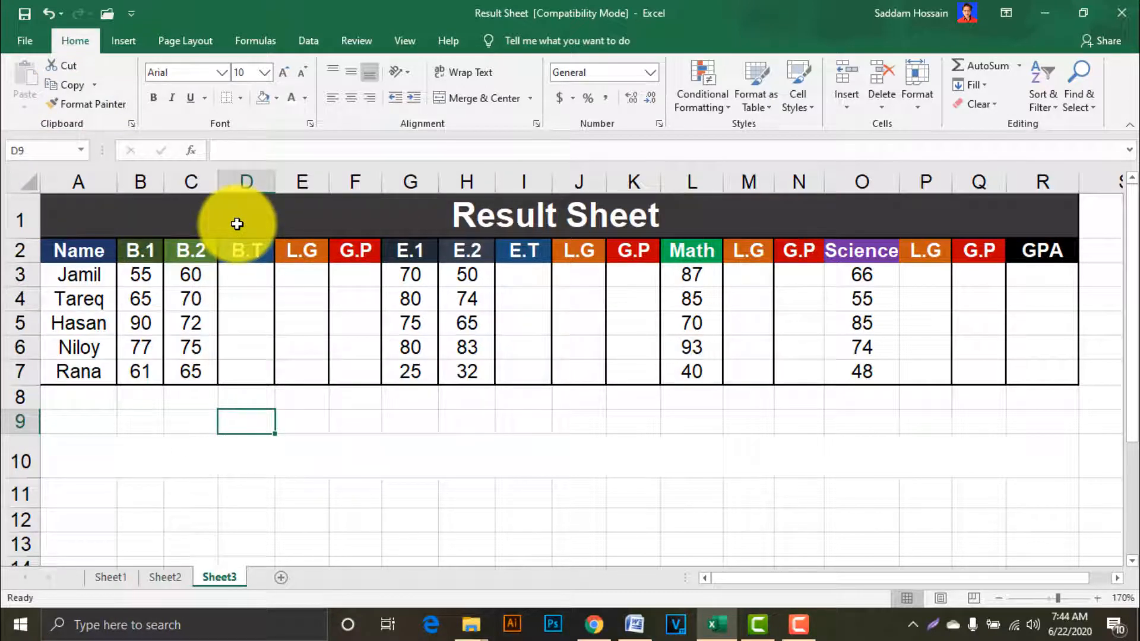
Step: Examine the student names and the B.1, B.2, B.T and first L.G columns of the result sheet
click(98, 176)
drag(77, 280, 78, 375)
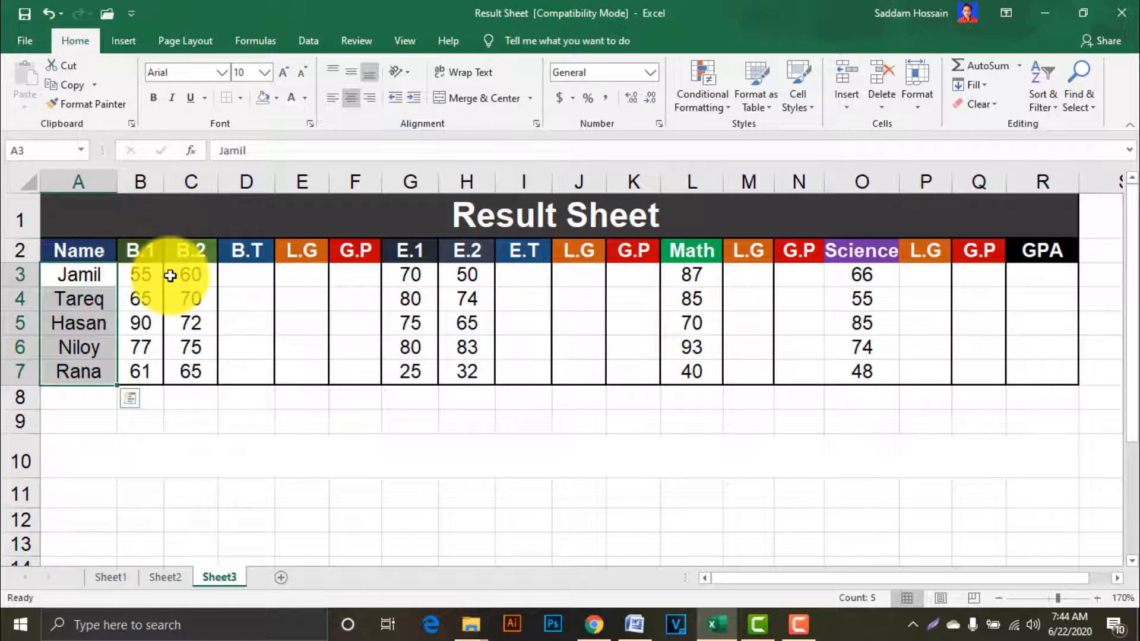
click(140, 181)
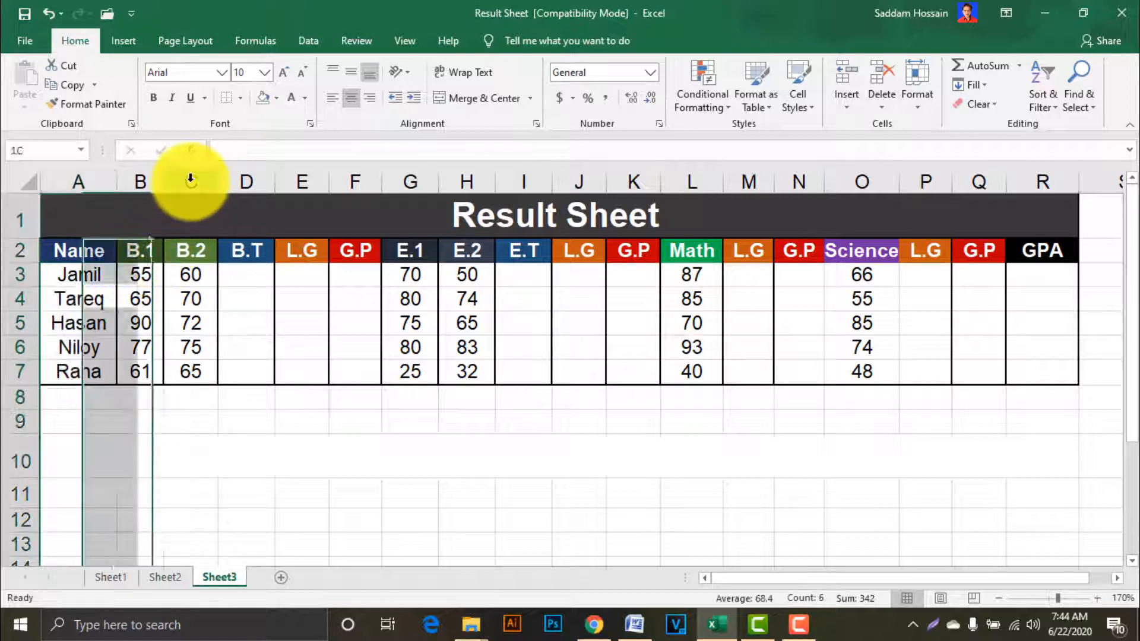
click(190, 176)
click(252, 180)
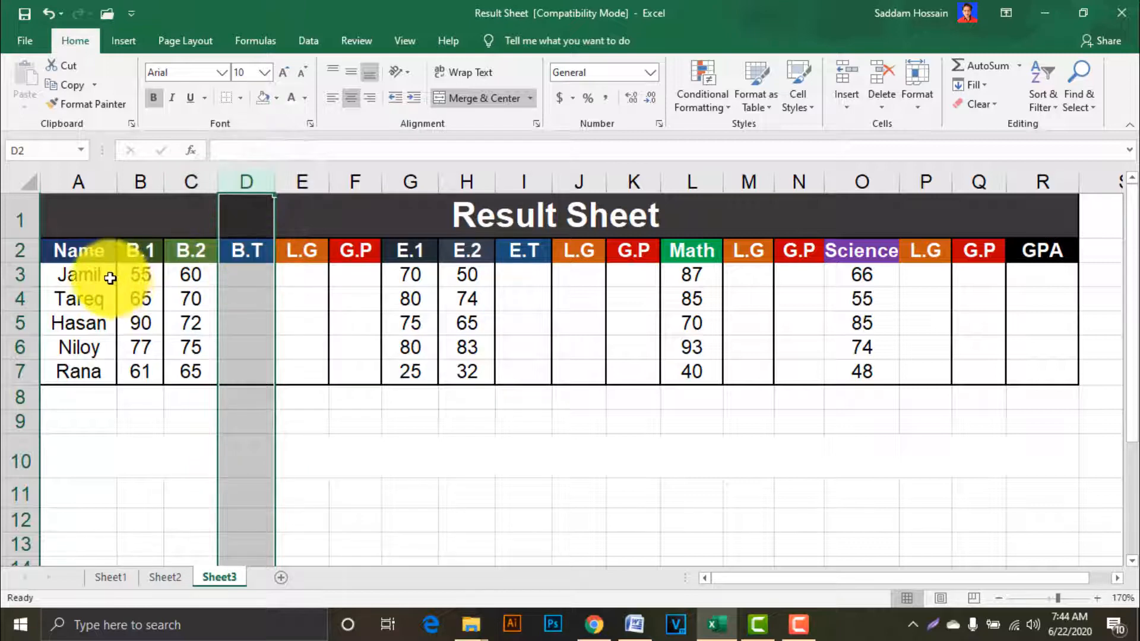
click(249, 283)
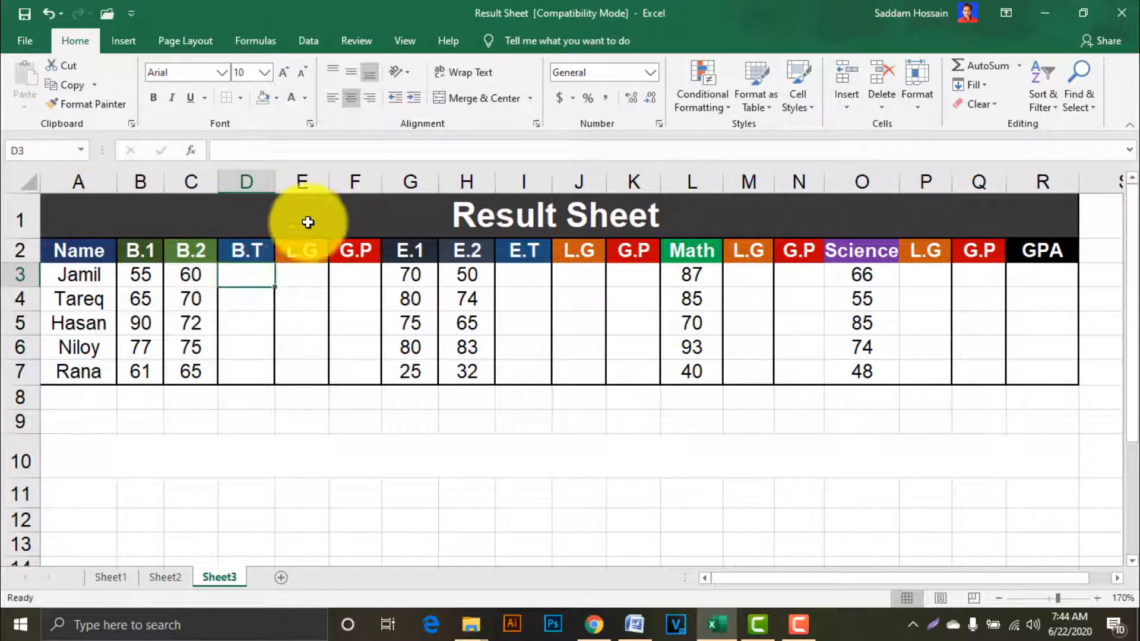
click(303, 180)
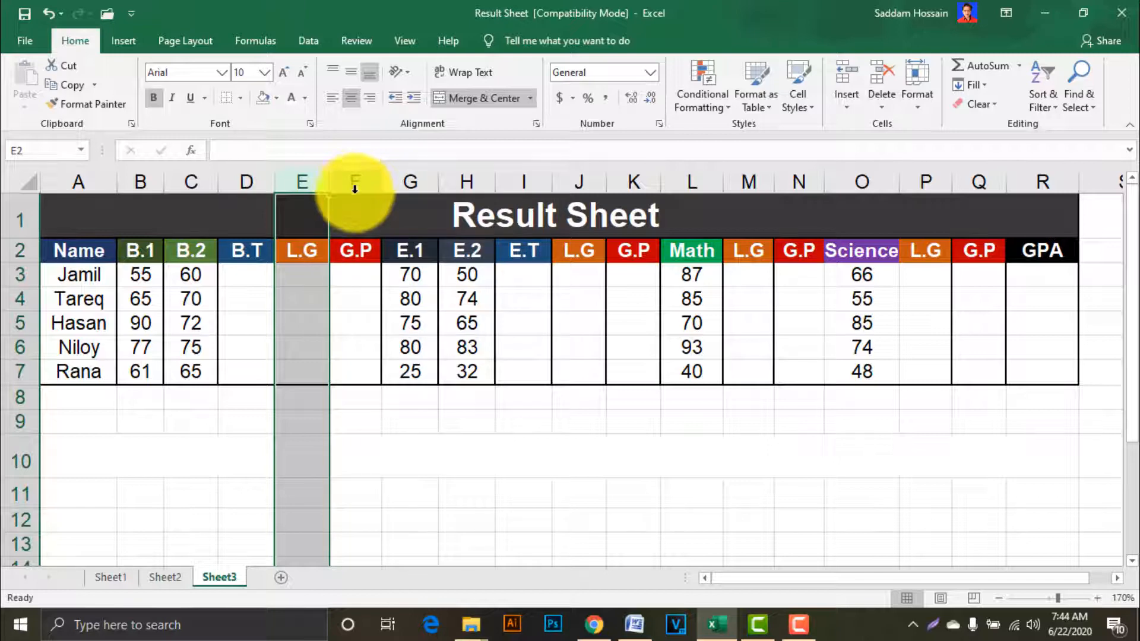
Step: Examine the result sheet's columns from E.1 through Math and Science to GPA
click(409, 181)
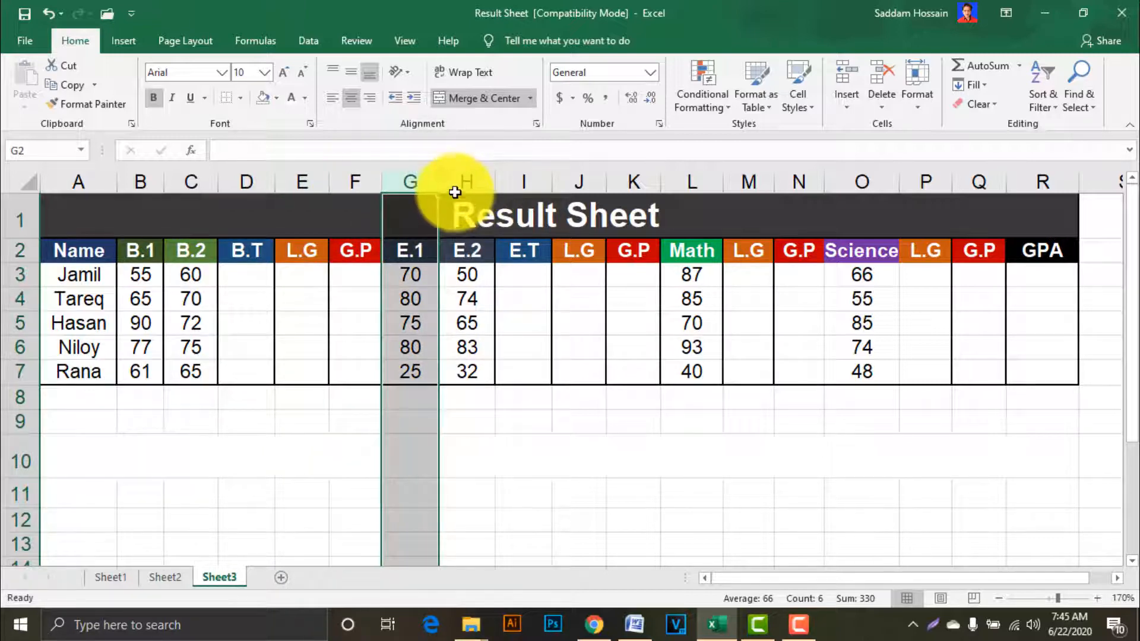
drag(454, 191, 693, 182)
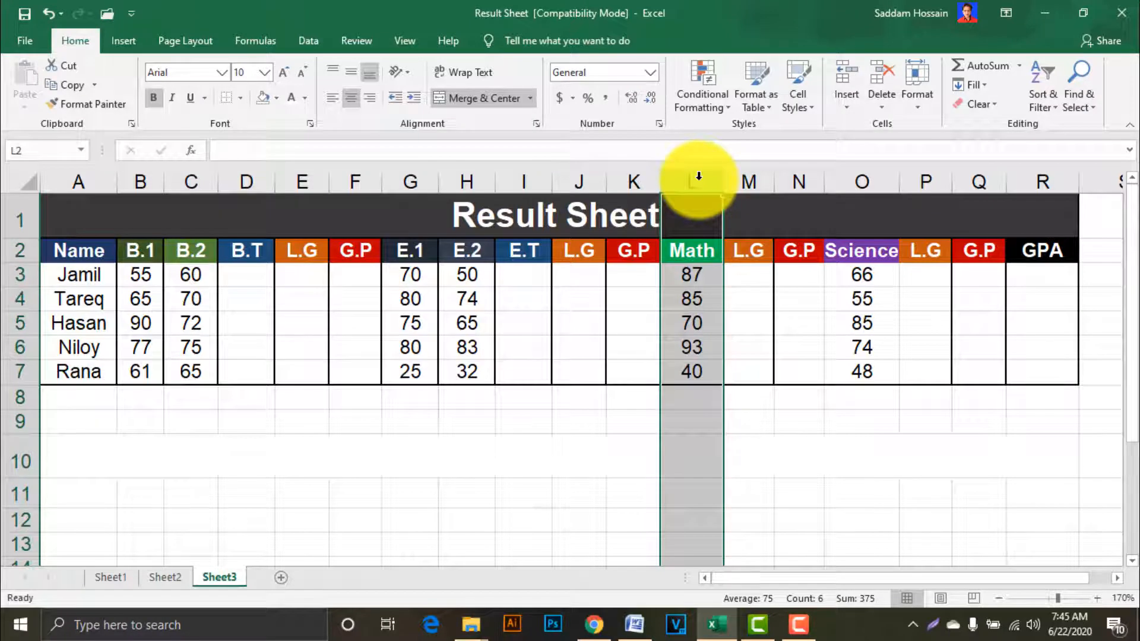
click(747, 176)
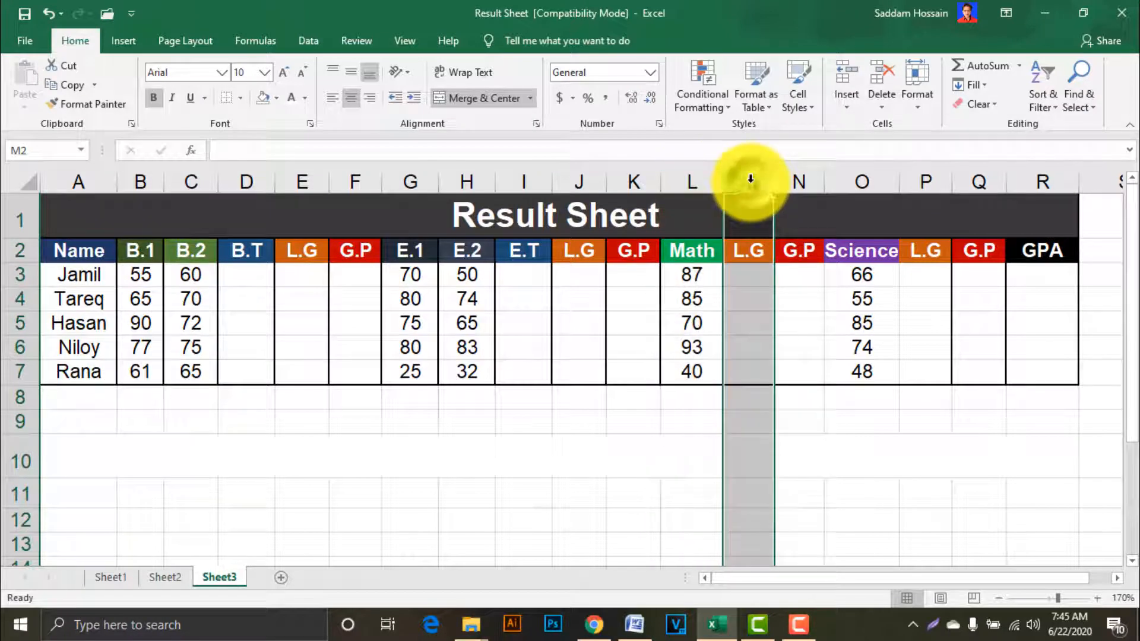
click(800, 182)
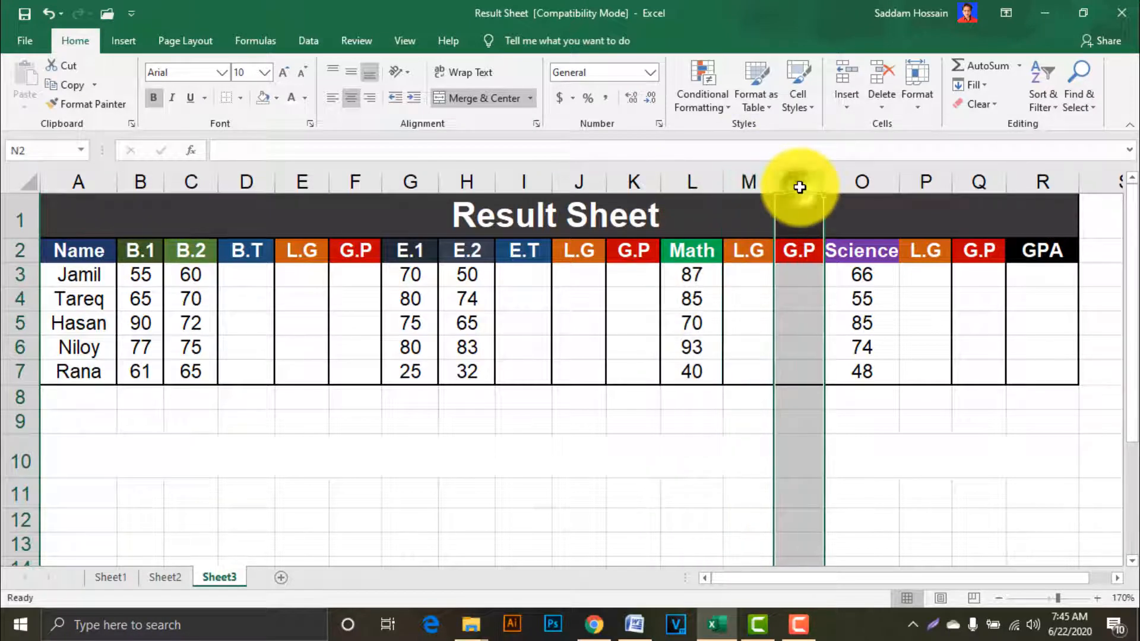
click(852, 189)
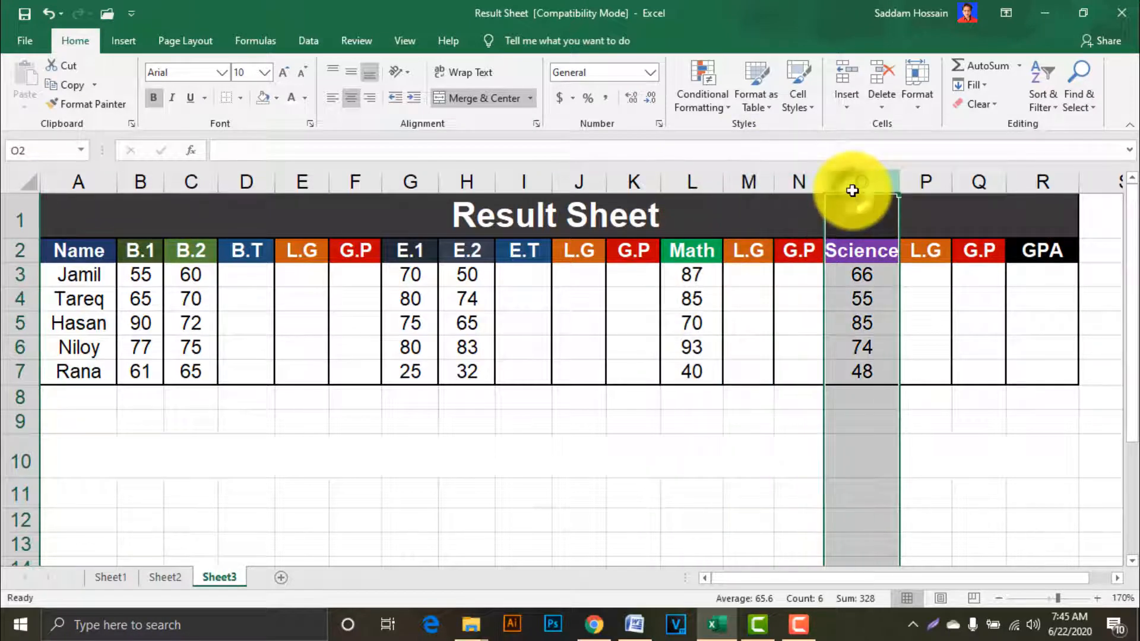
click(926, 182)
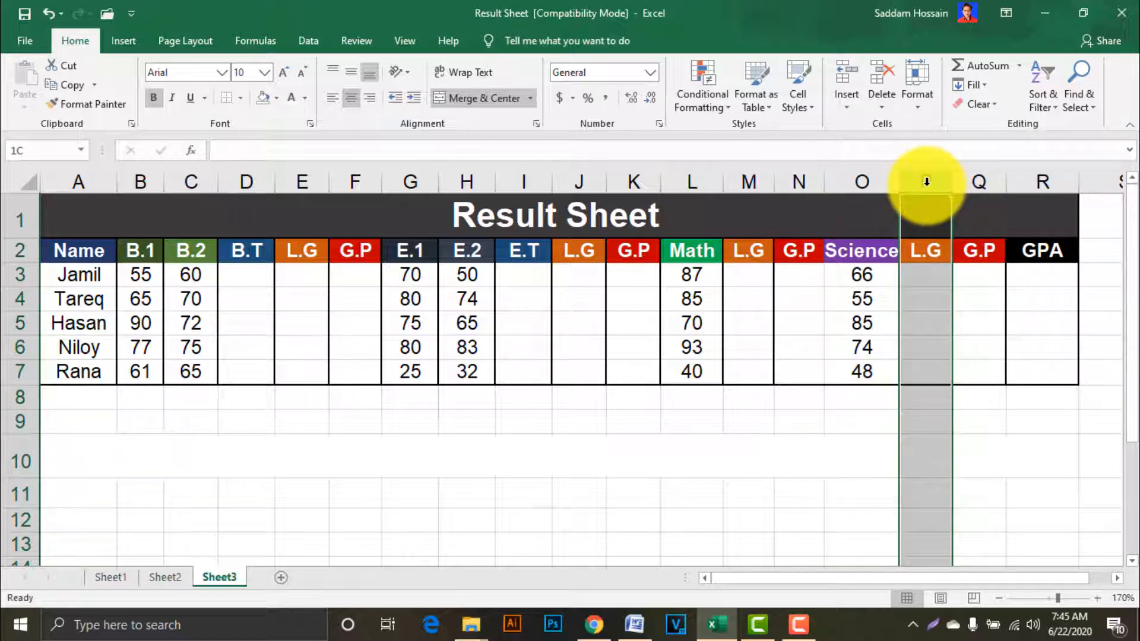
click(976, 181)
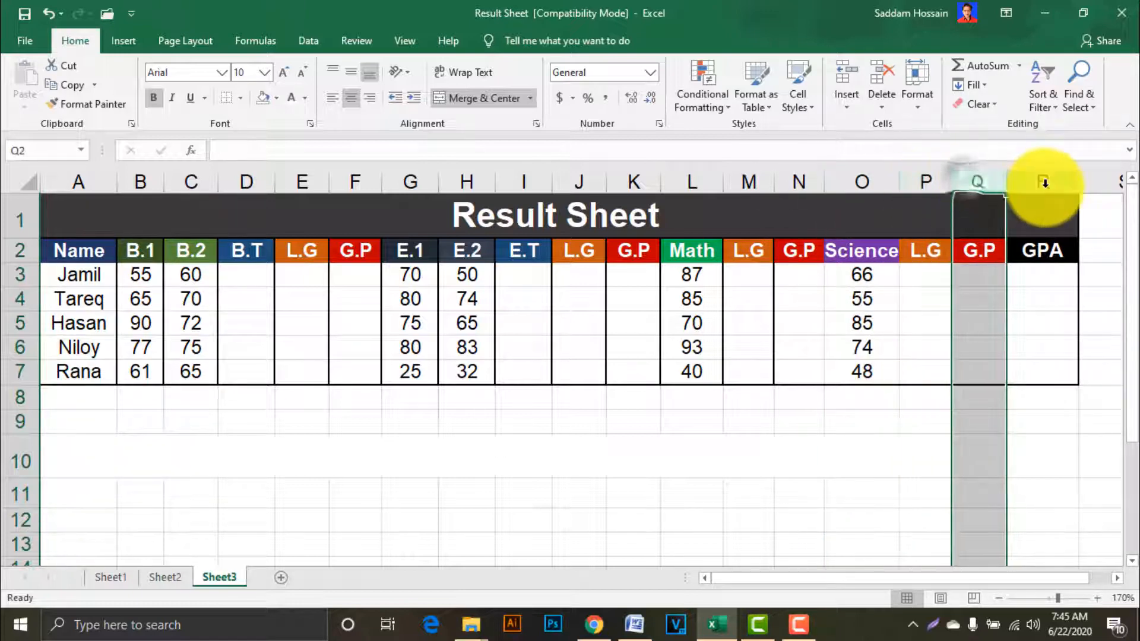
click(1044, 186)
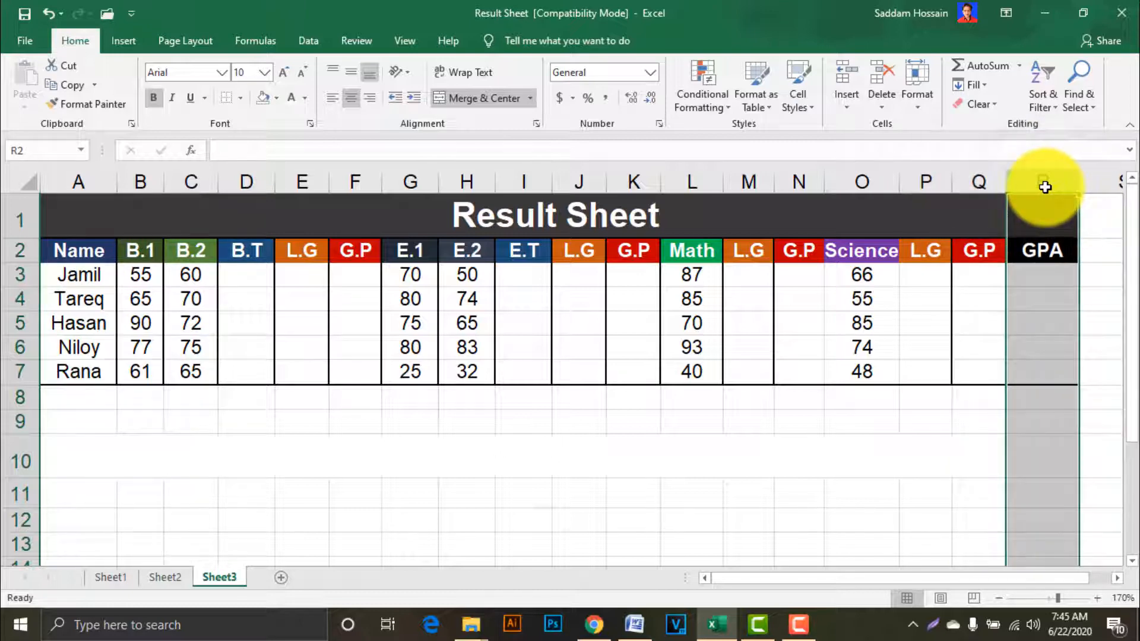
click(461, 462)
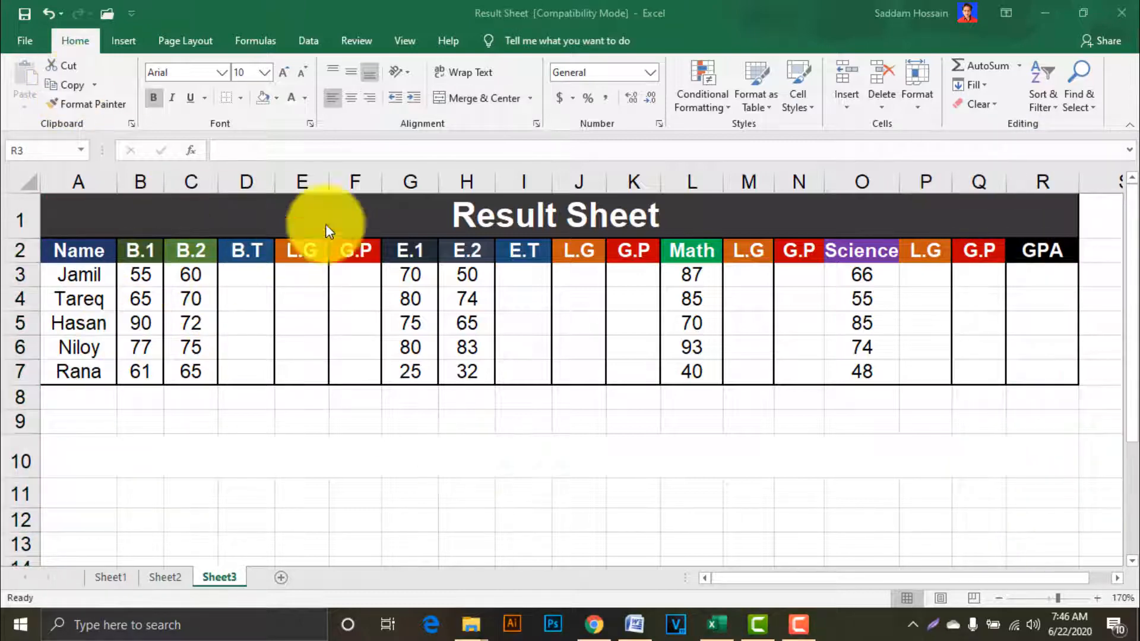
Step: Enter the formula =B3+C3 in D3 of the B.T column and fill it down through D7
click(238, 272)
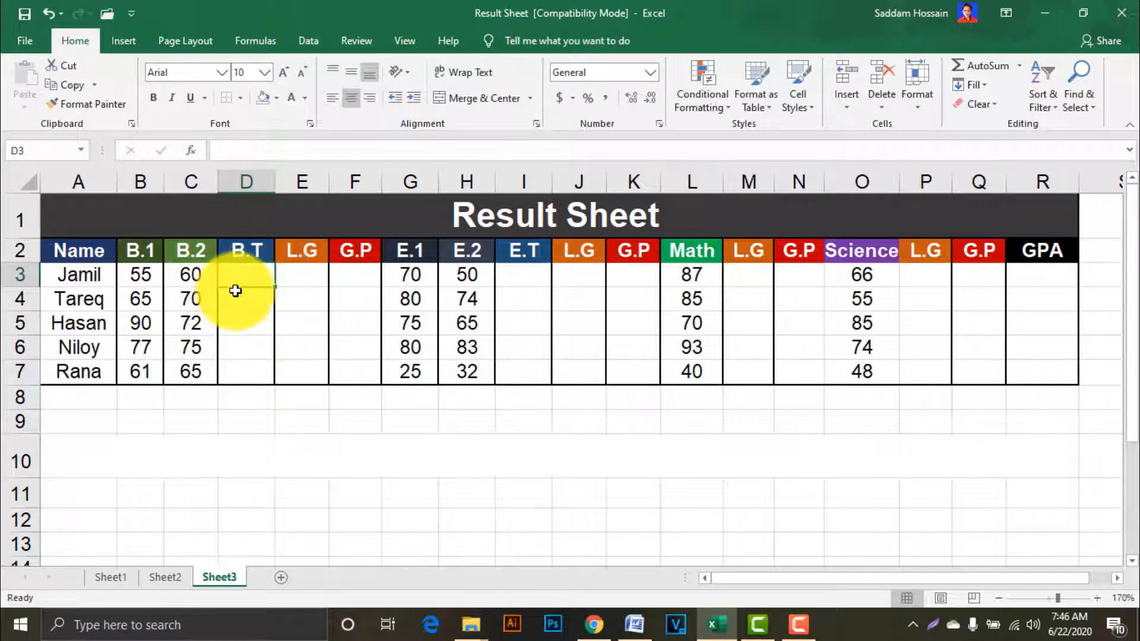
text(=)
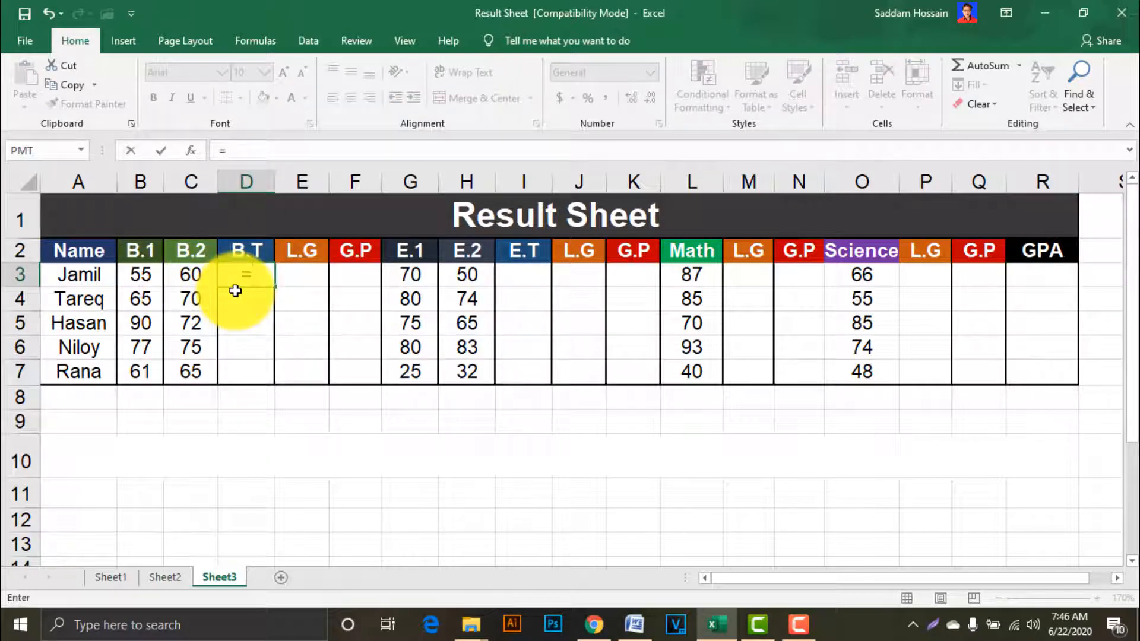
click(143, 277)
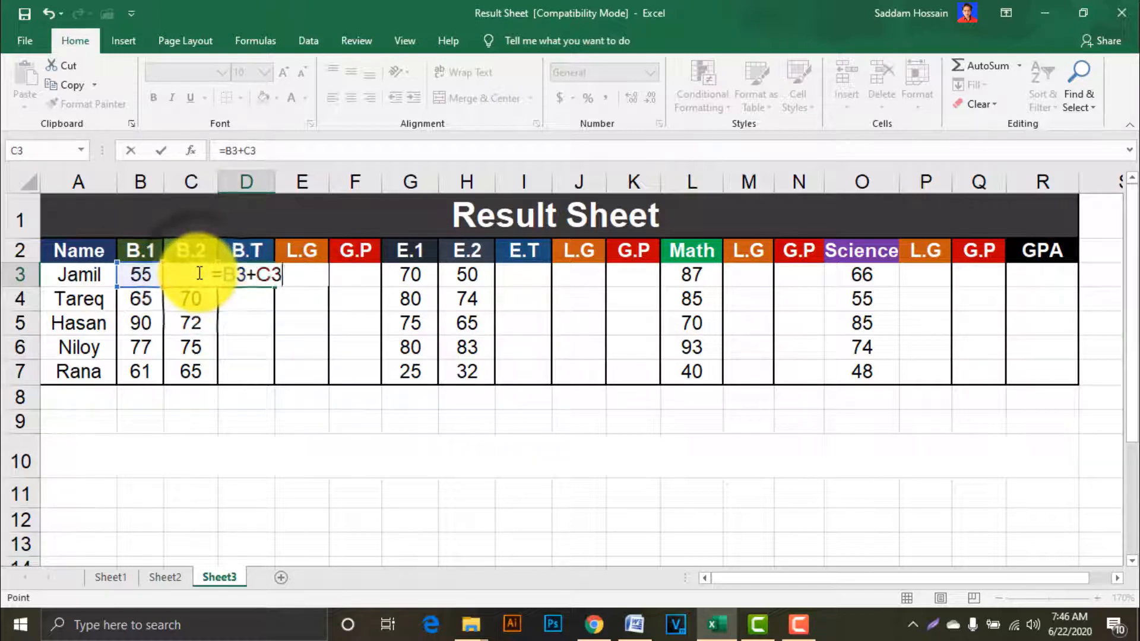
key(Return)
click(257, 278)
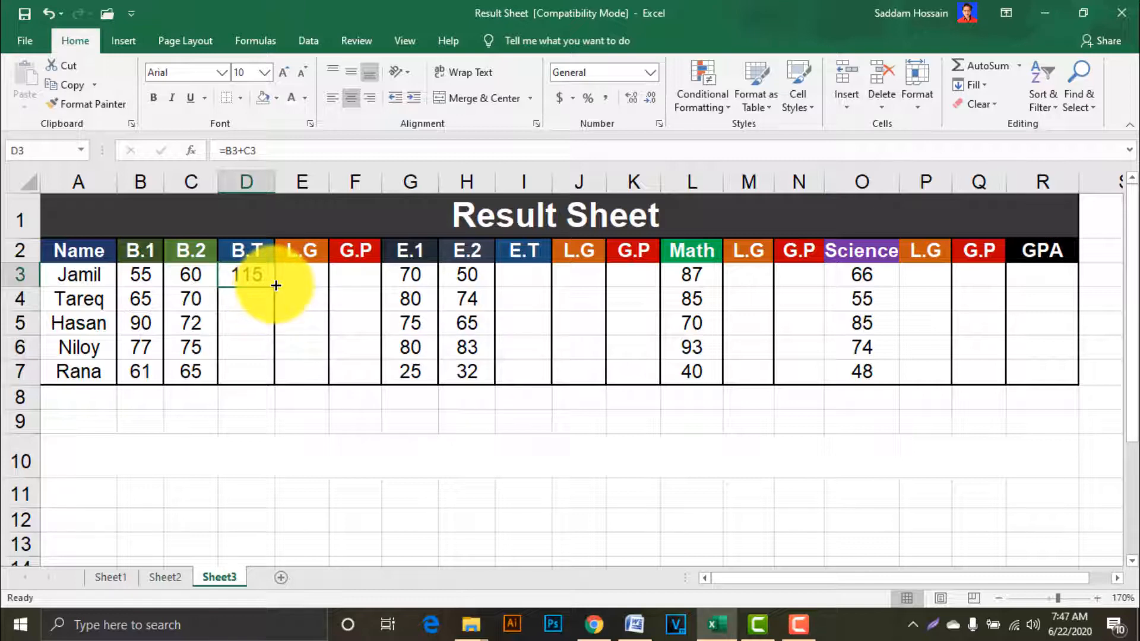
drag(276, 285, 273, 383)
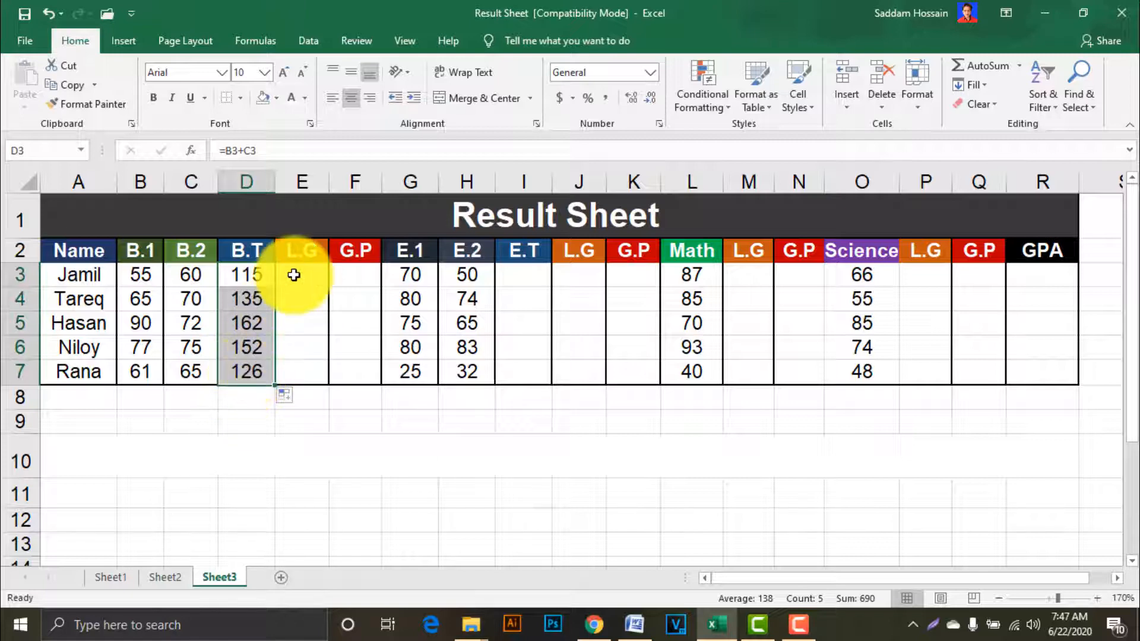
click(246, 274)
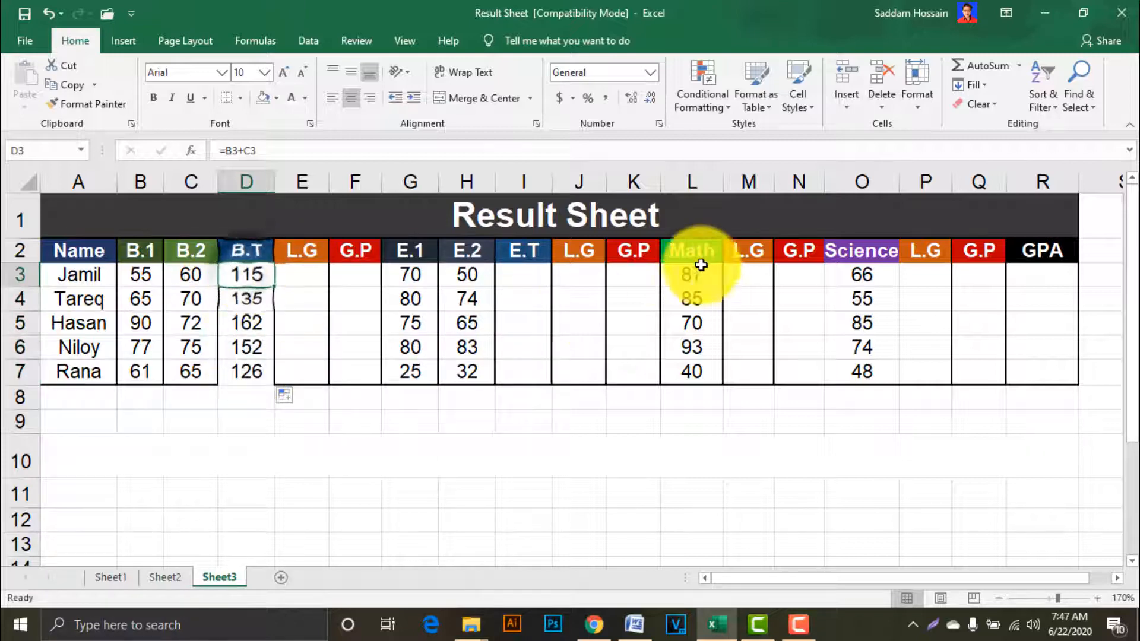
click(510, 274)
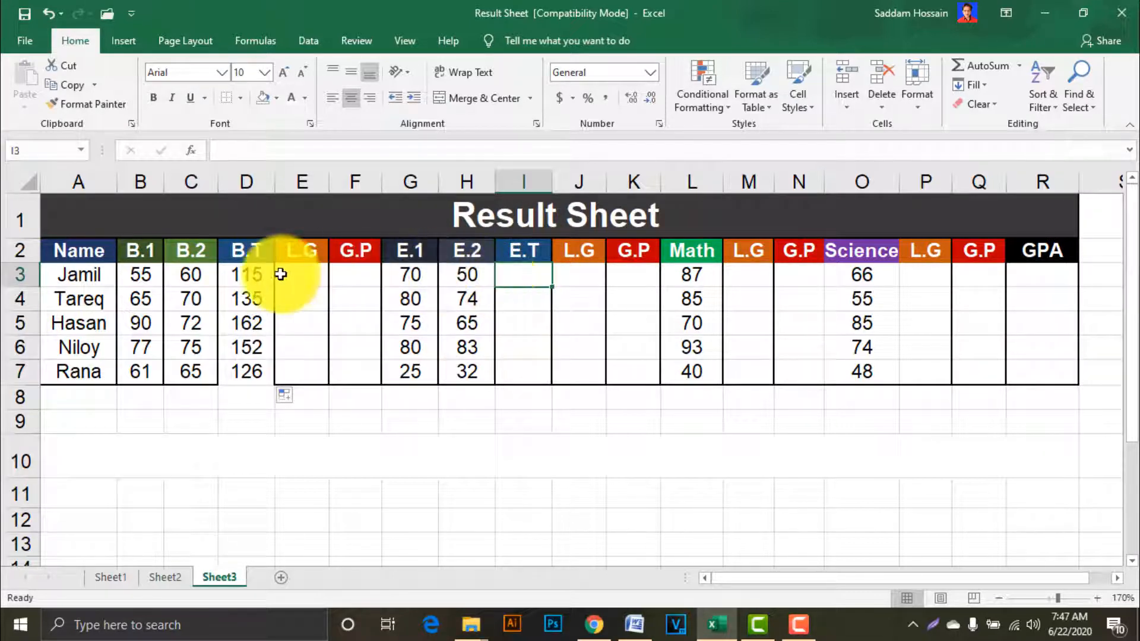
click(236, 274)
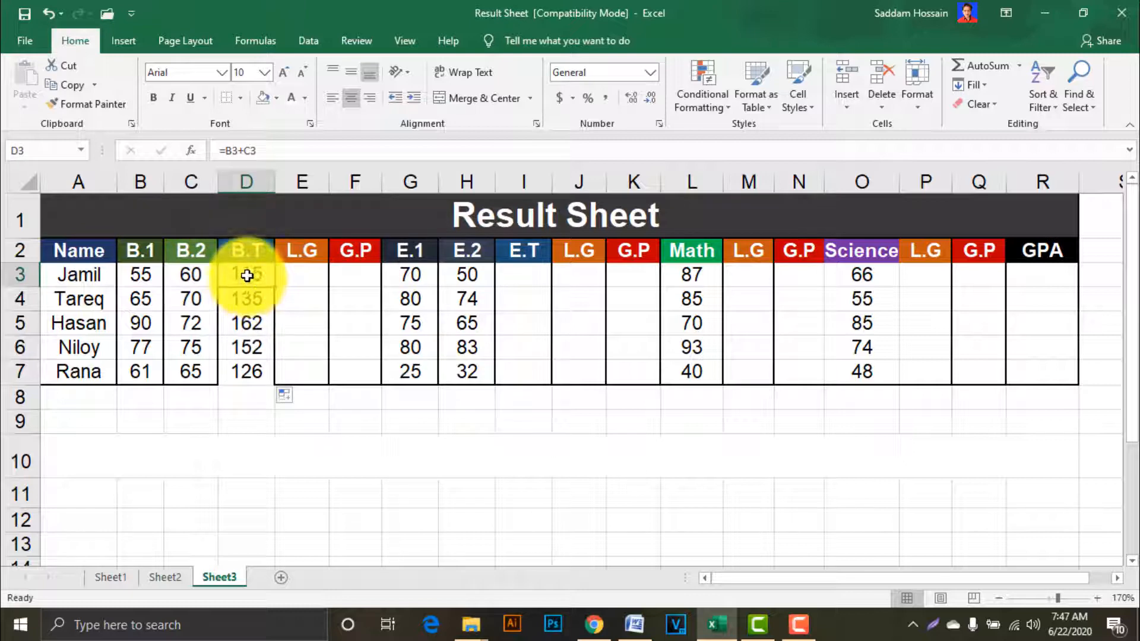
right_click(244, 278)
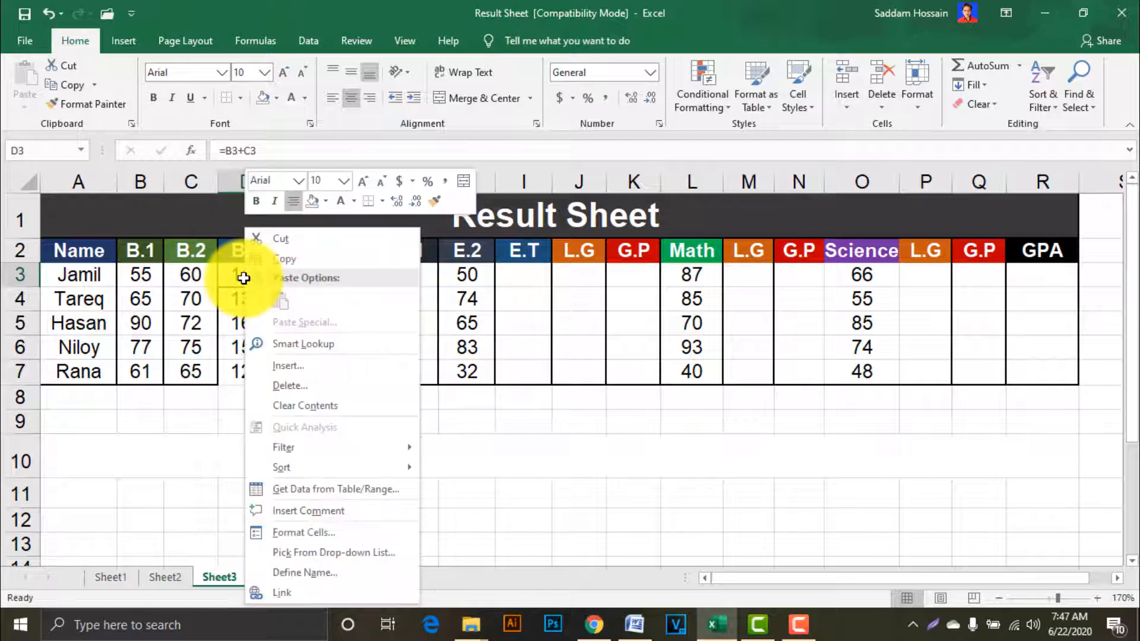
click(287, 254)
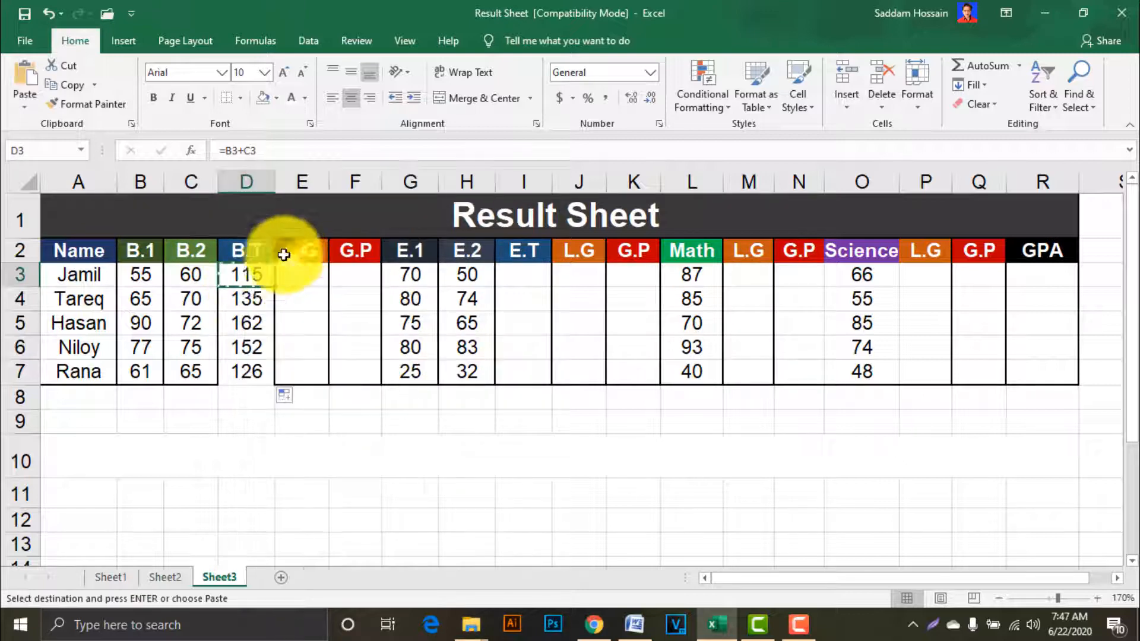
double_click(252, 284)
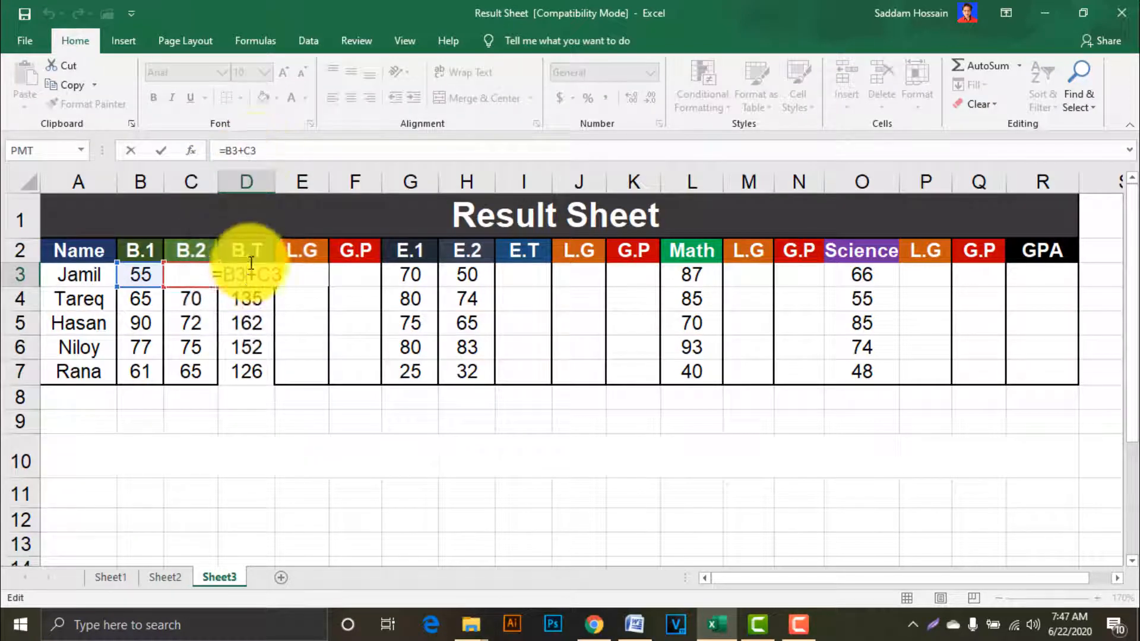
key(Escape)
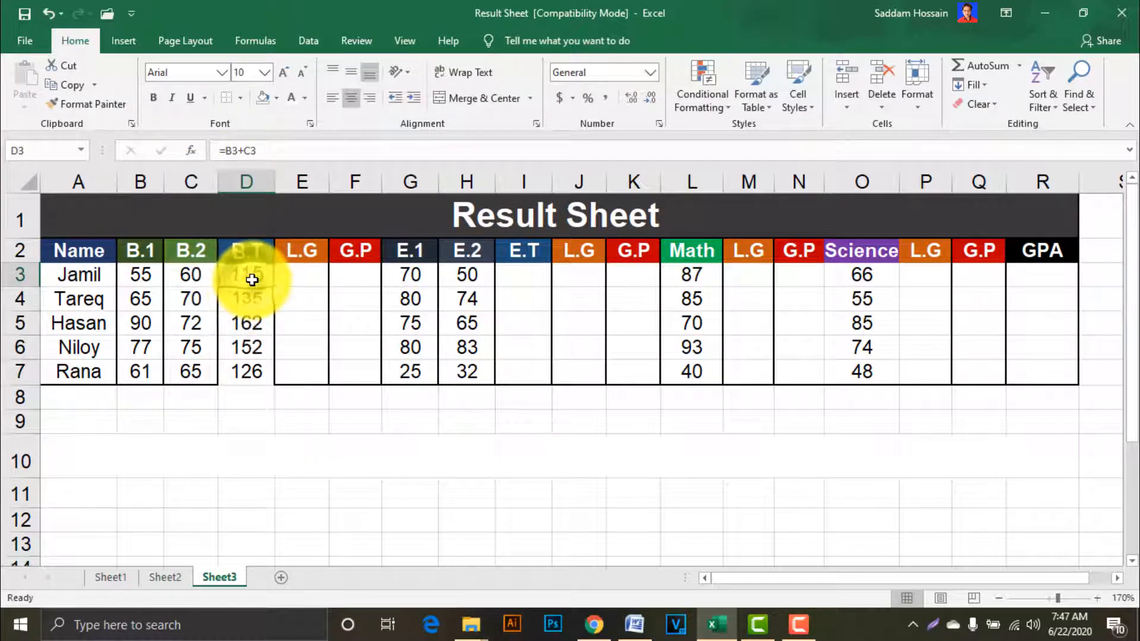
click(516, 276)
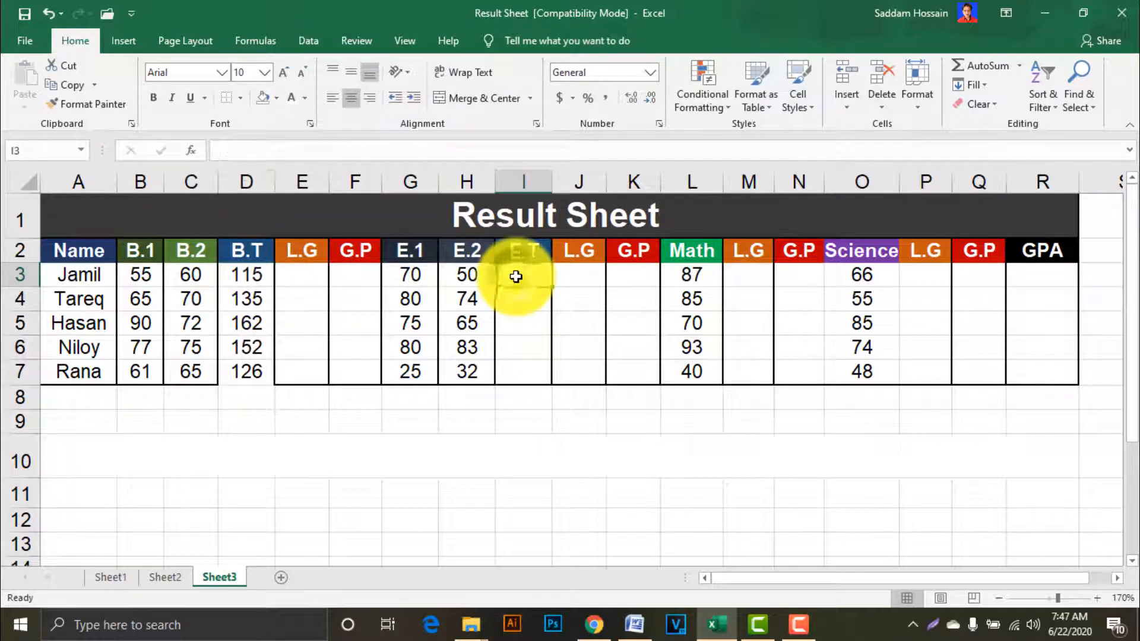
right_click(524, 279)
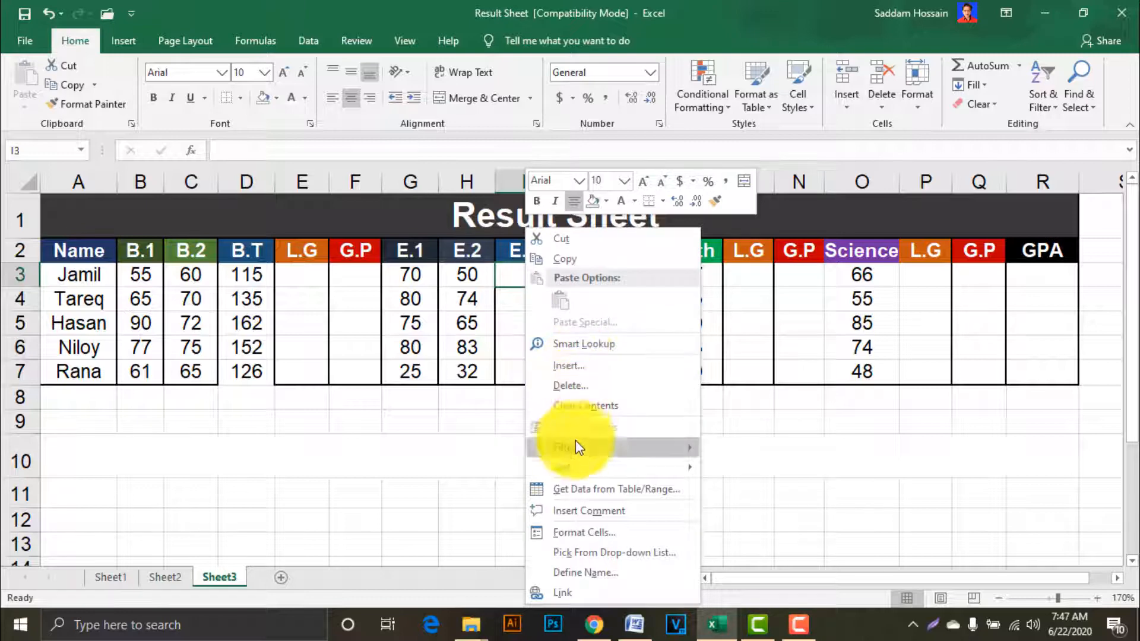
Step: Copy the total formula from D3 into I3 of the E.T column using Paste Special
click(240, 269)
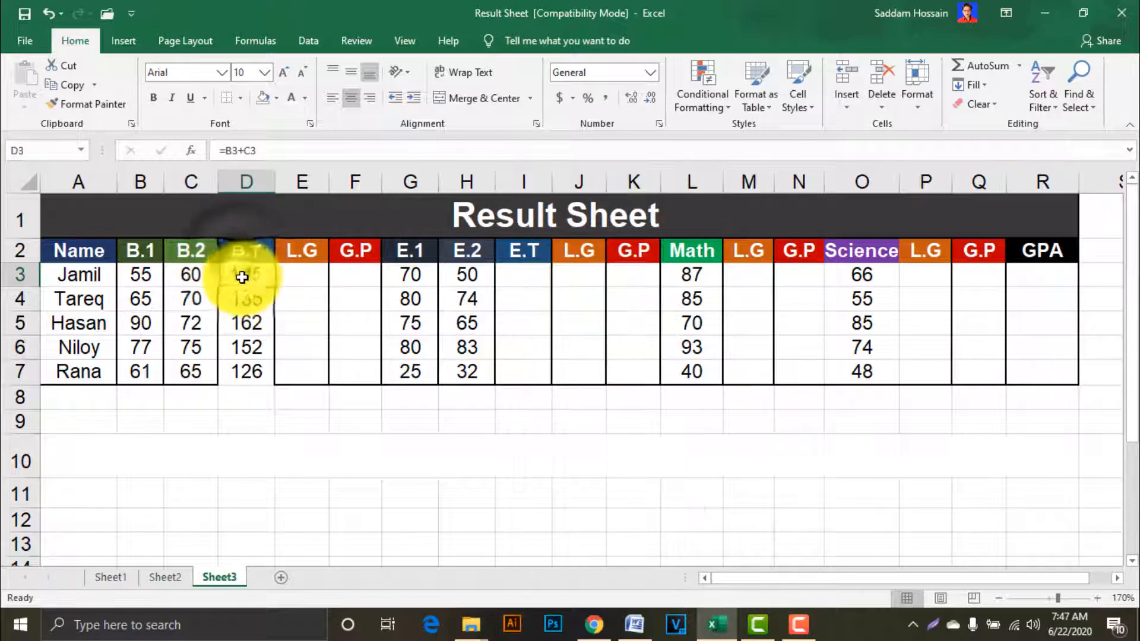
right_click(239, 268)
click(284, 261)
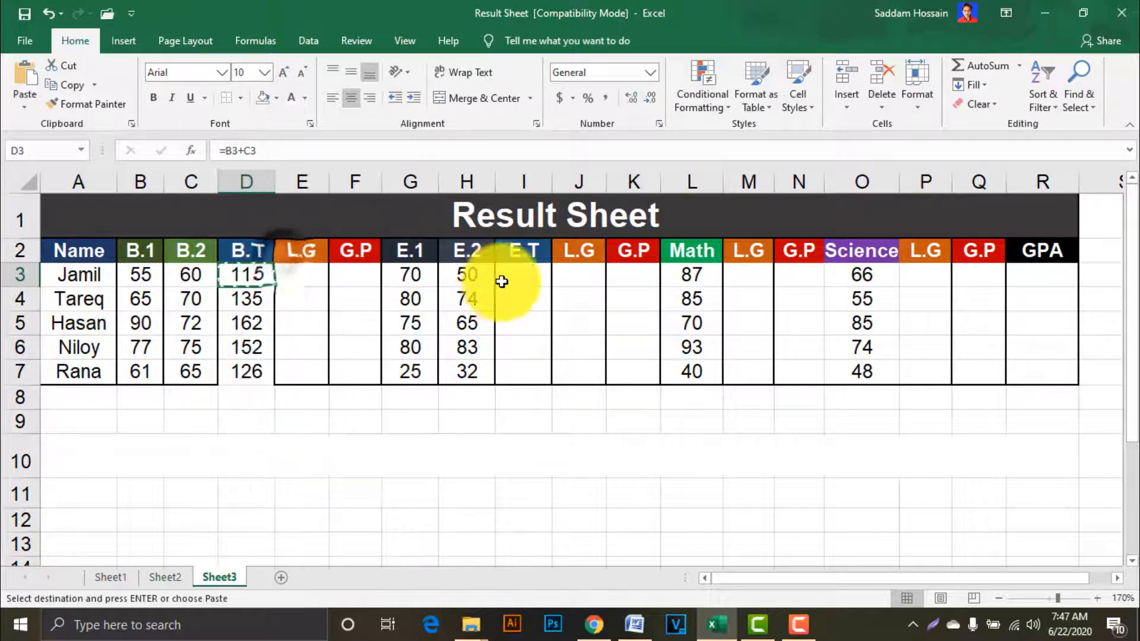
right_click(514, 276)
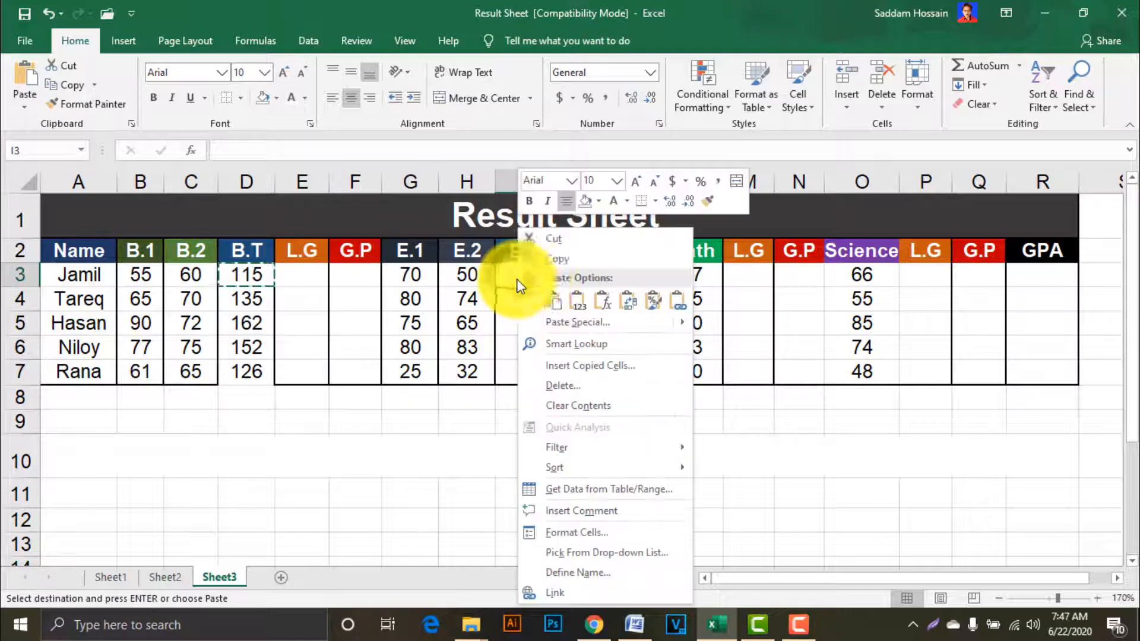
click(593, 324)
click(649, 432)
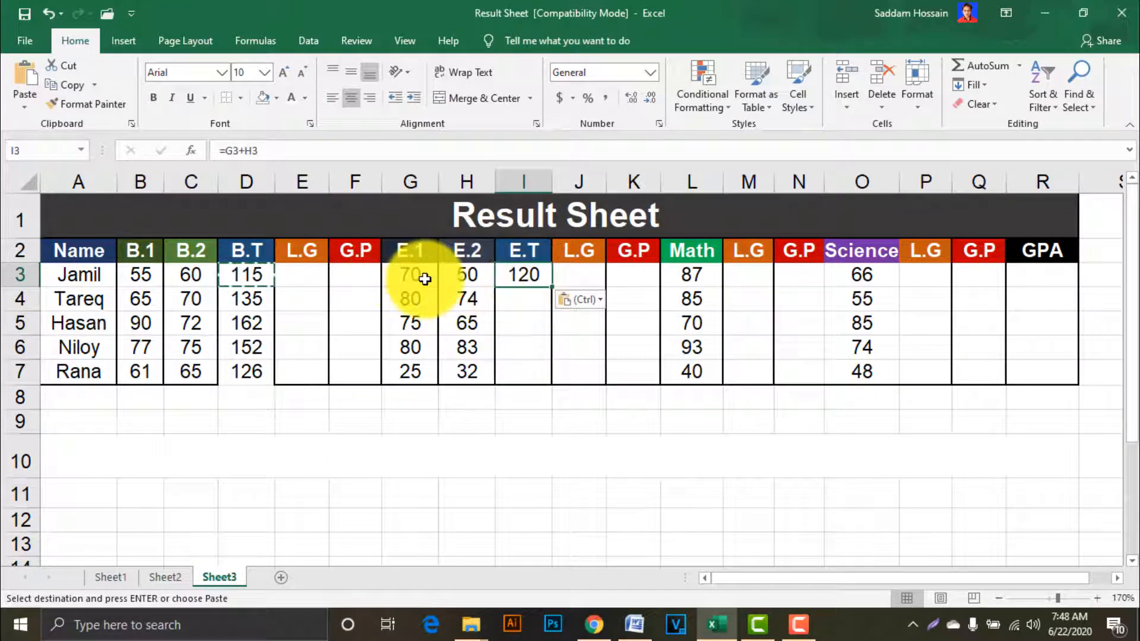
click(407, 272)
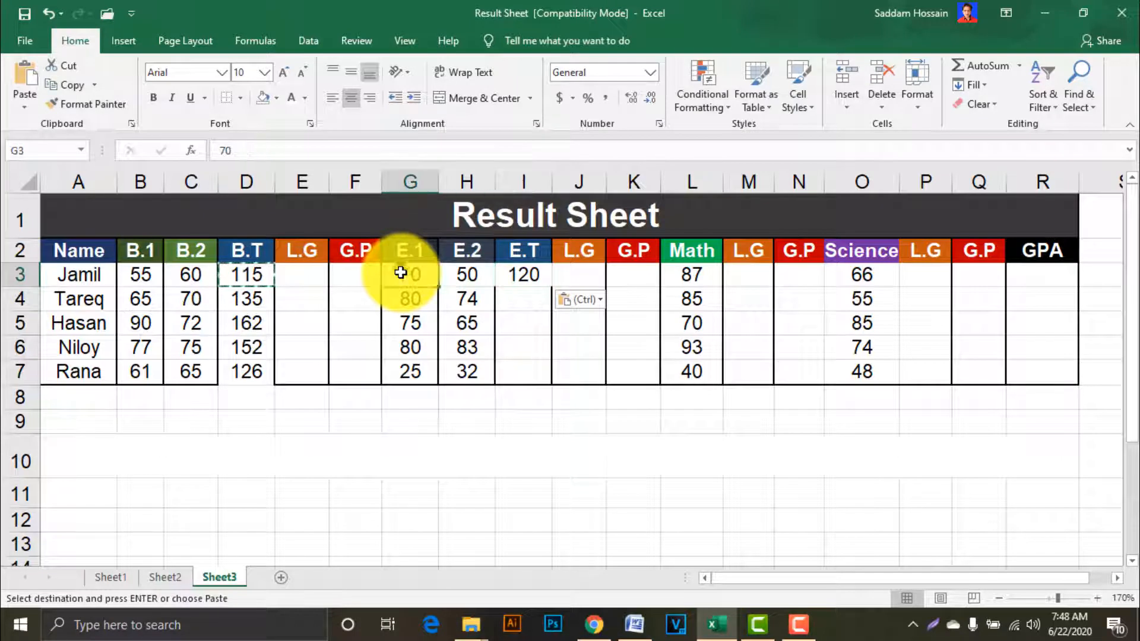
Step: Enter the plain number 115 in cell E9 below the result table
click(523, 271)
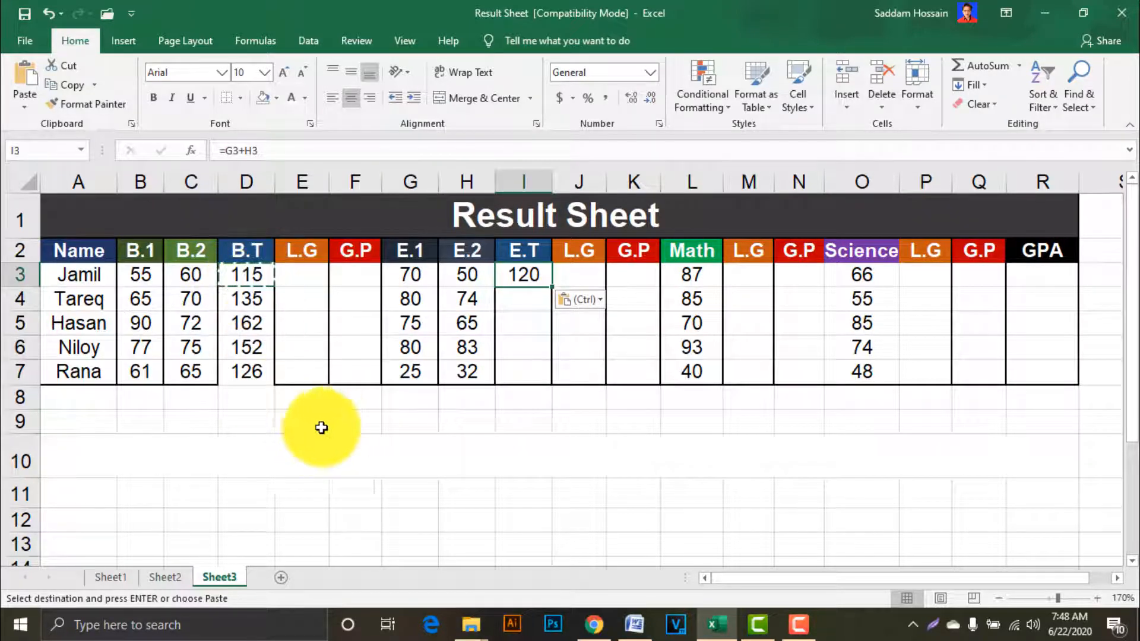
click(304, 424)
text(11)
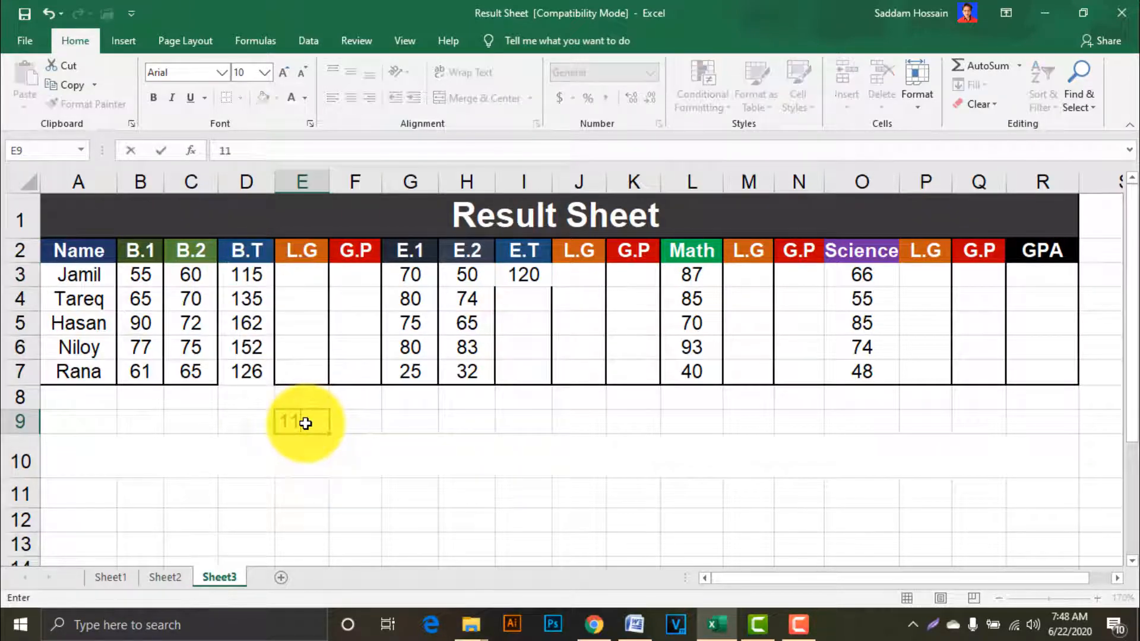
text(5)
click(372, 415)
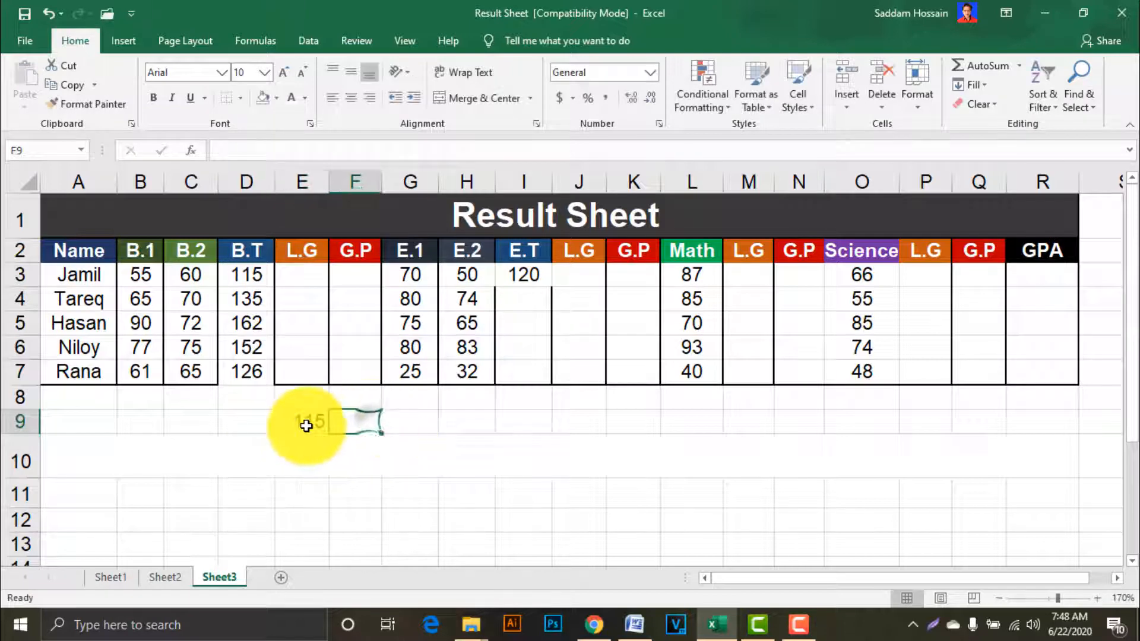
Step: Copy the plain number from E9 into H9, and clear both cells
click(305, 426)
right_click(305, 426)
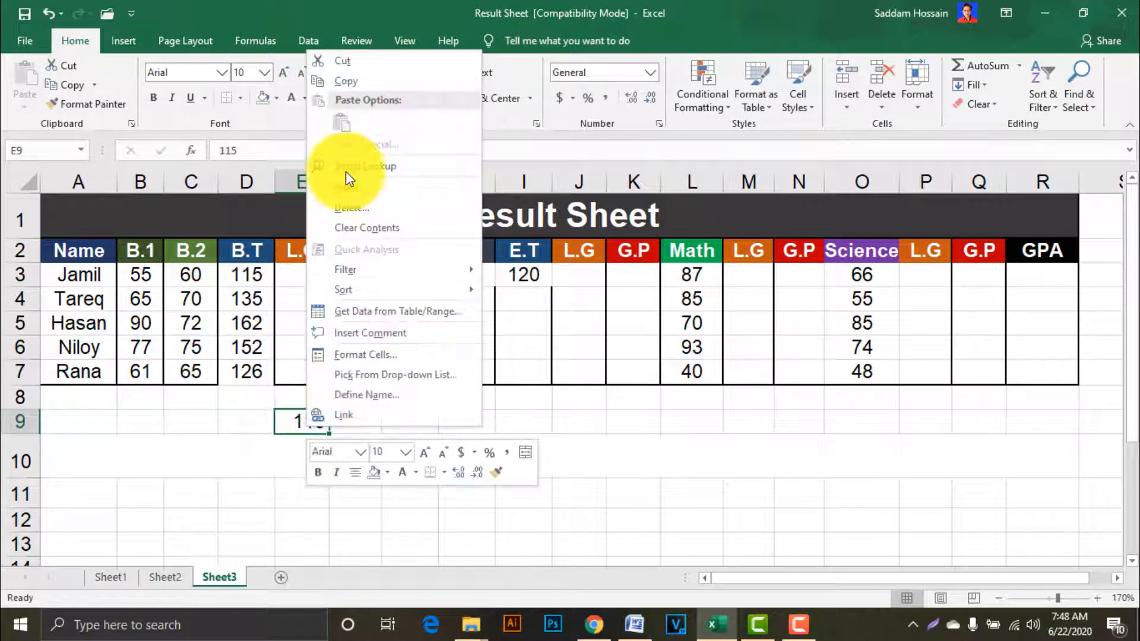
click(341, 80)
click(452, 425)
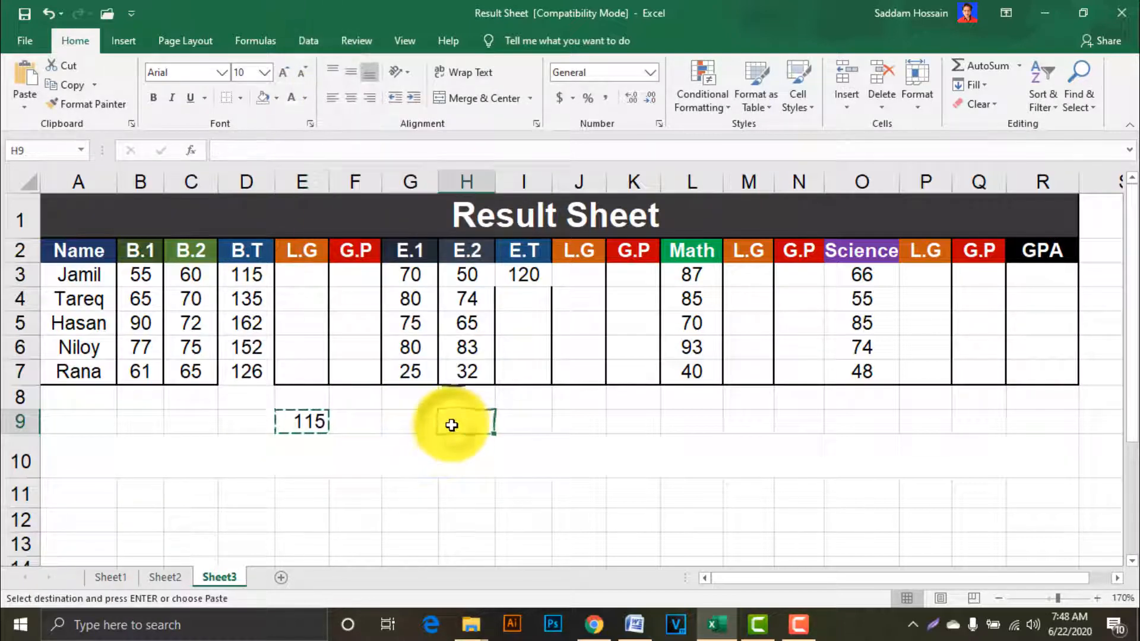
right_click(452, 425)
click(518, 140)
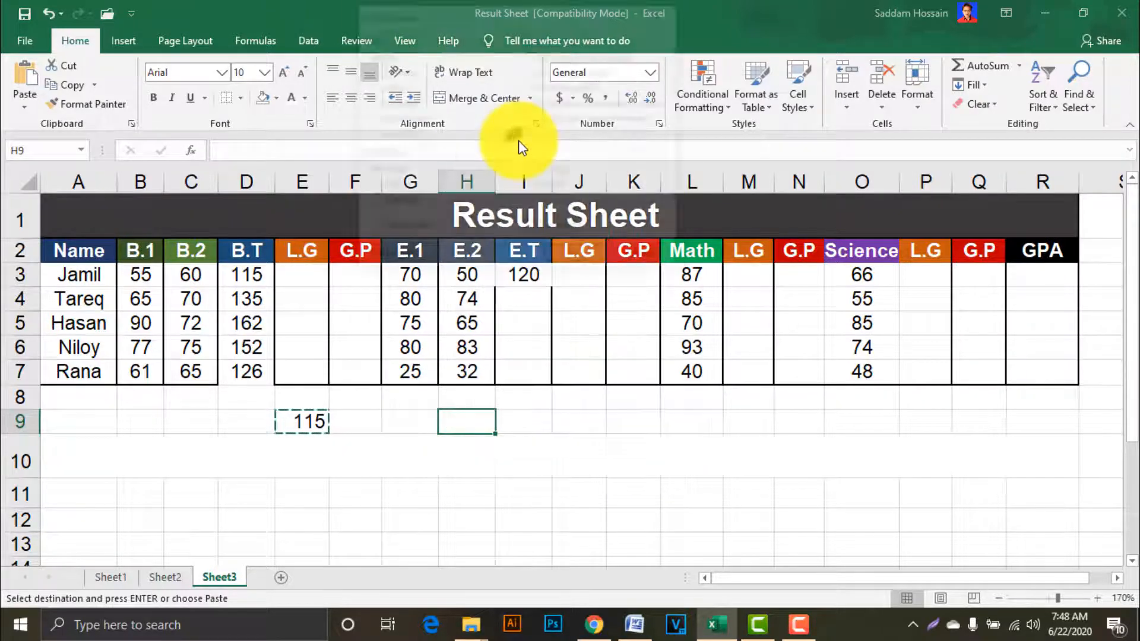
click(564, 261)
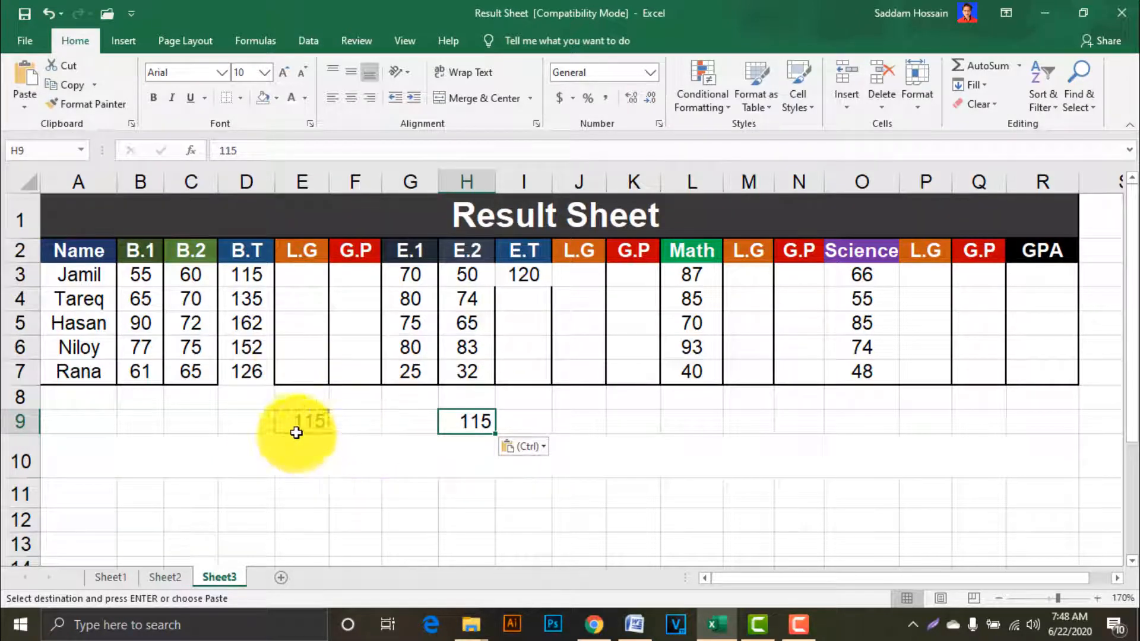
drag(246, 423, 484, 422)
key(Delete)
Step: Fill the =G3+H3 total formula from I3 down through I7 in the E.T column
click(241, 277)
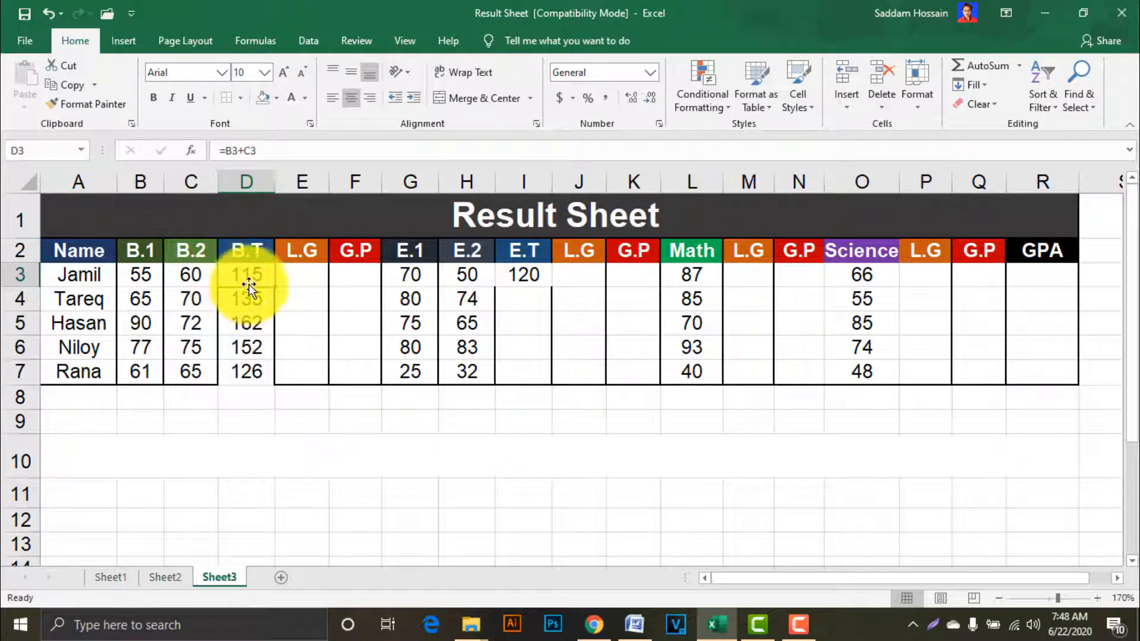
click(523, 282)
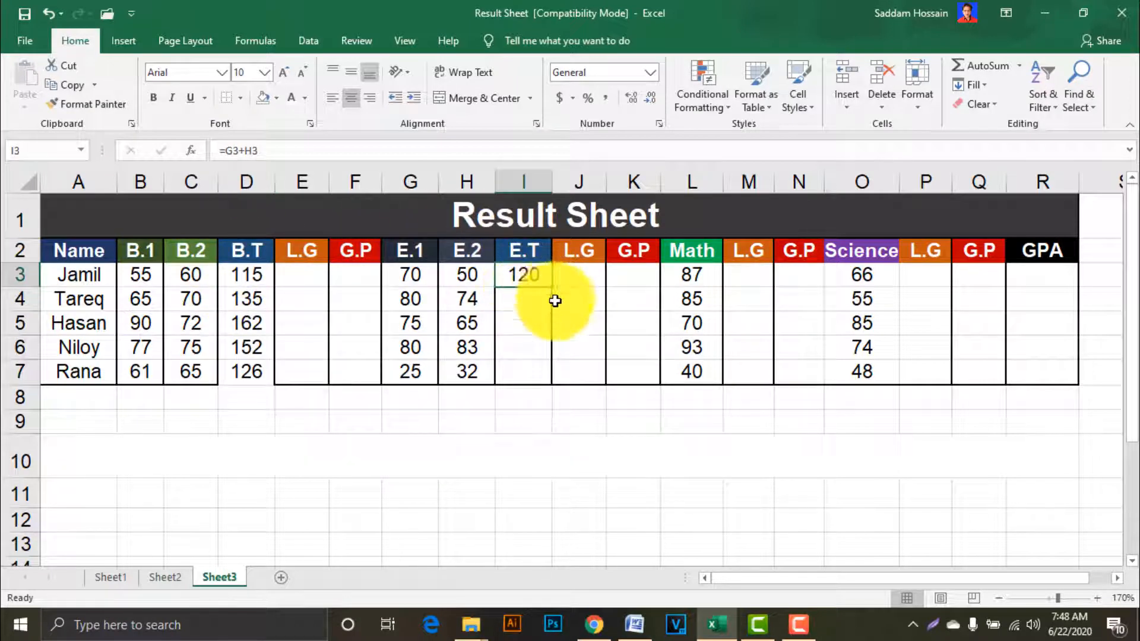
drag(551, 286, 545, 390)
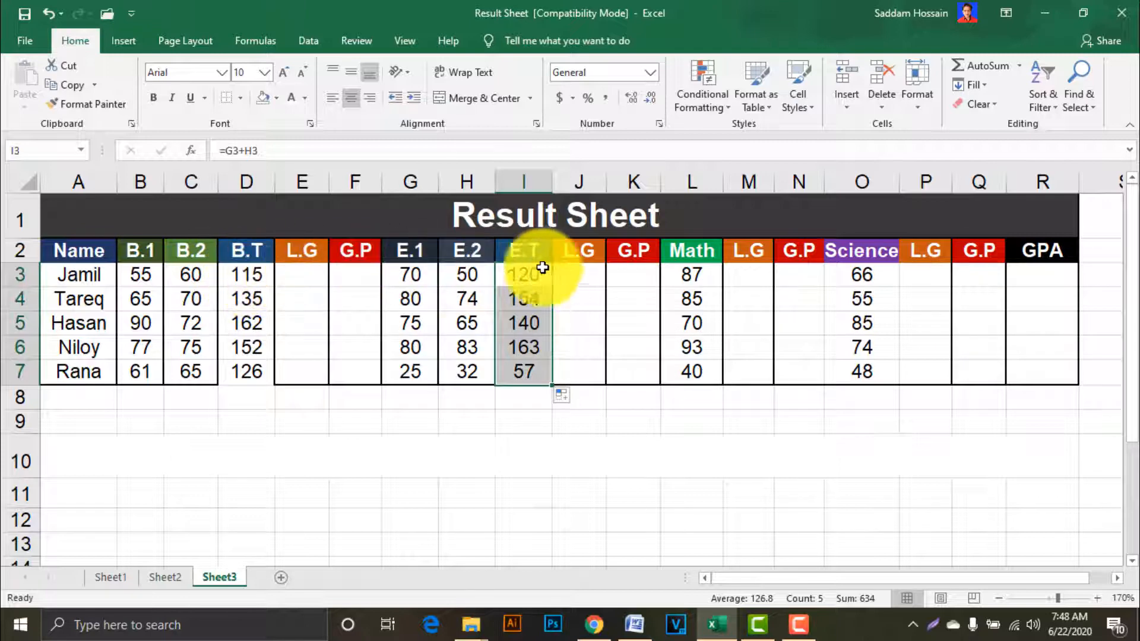
Step: Start a letter-grade formula in E3 that returns A+ for totals of at least 160: =if(D3>=160,"A+"
click(300, 271)
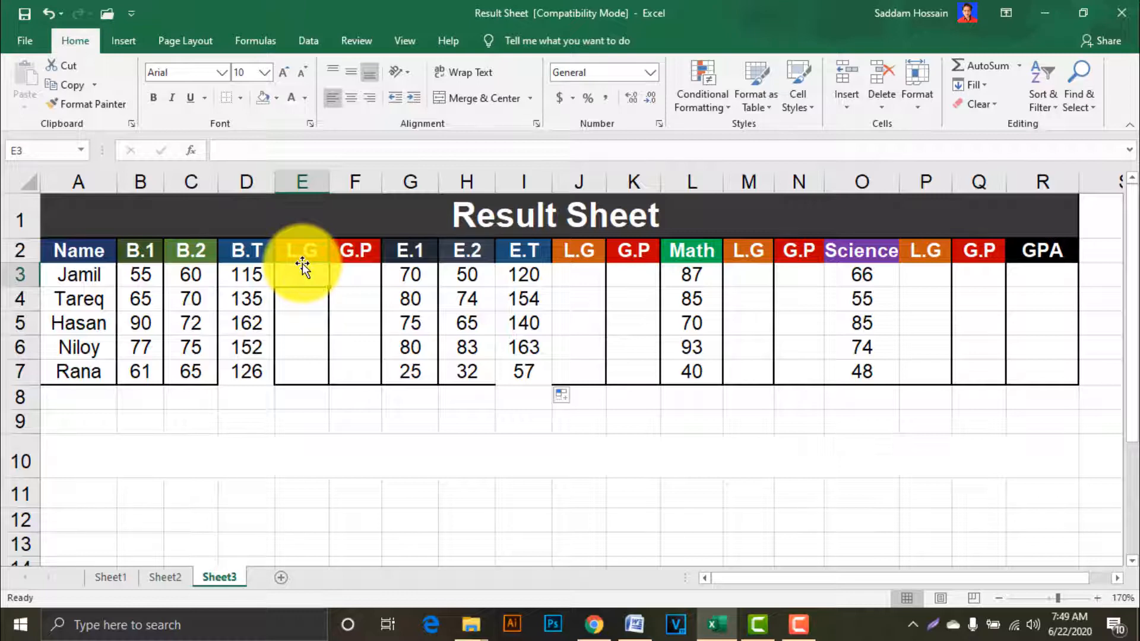
text(=)
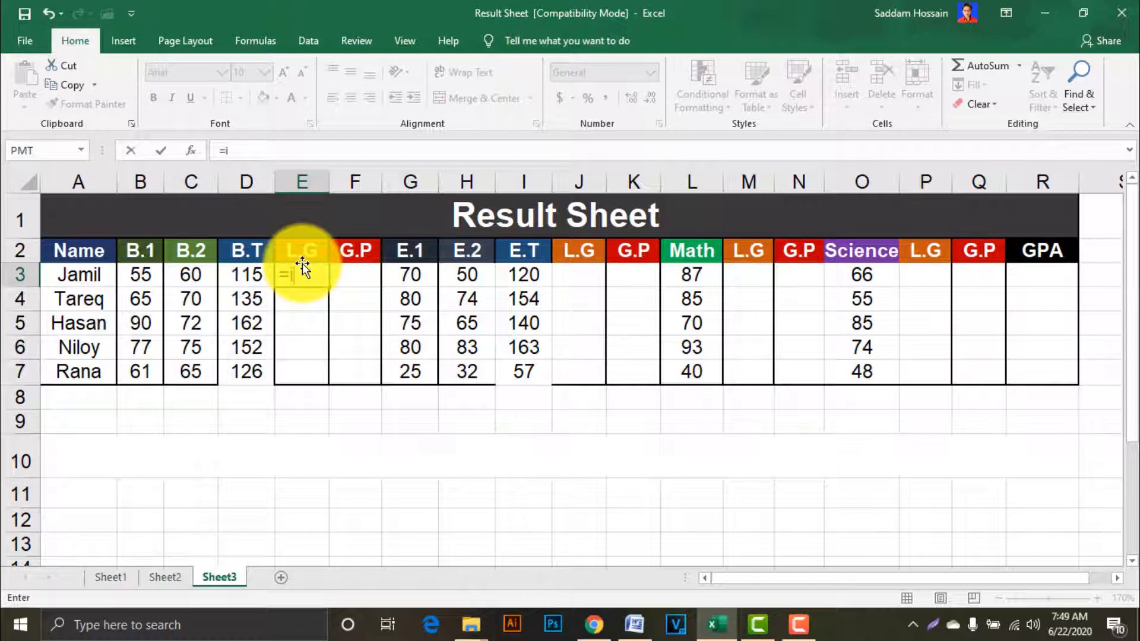
text(if)
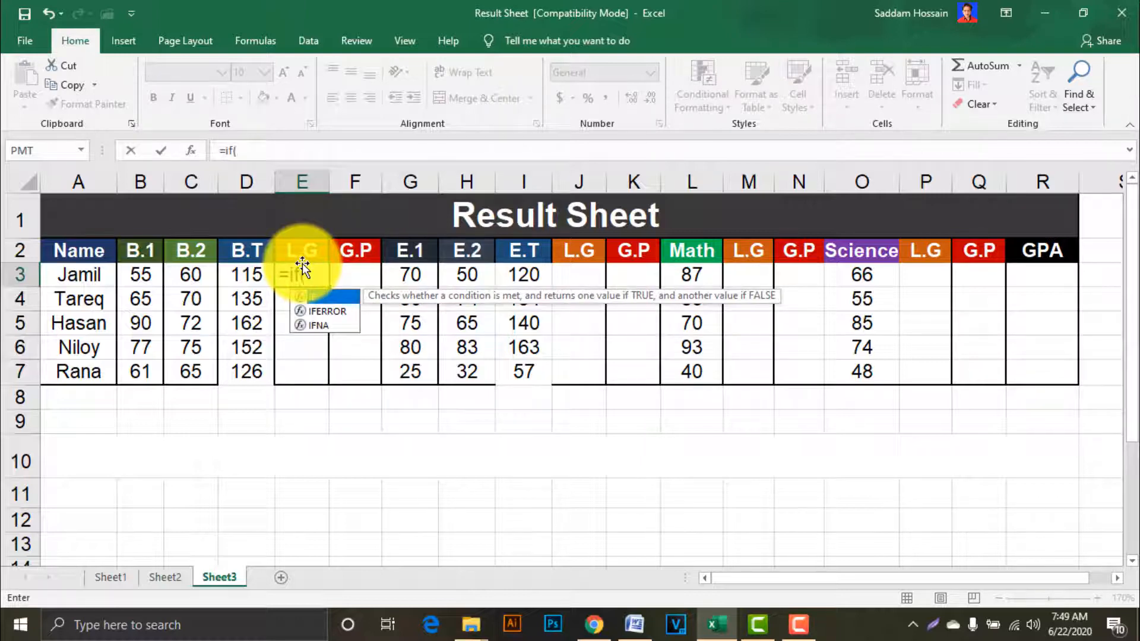
text(()
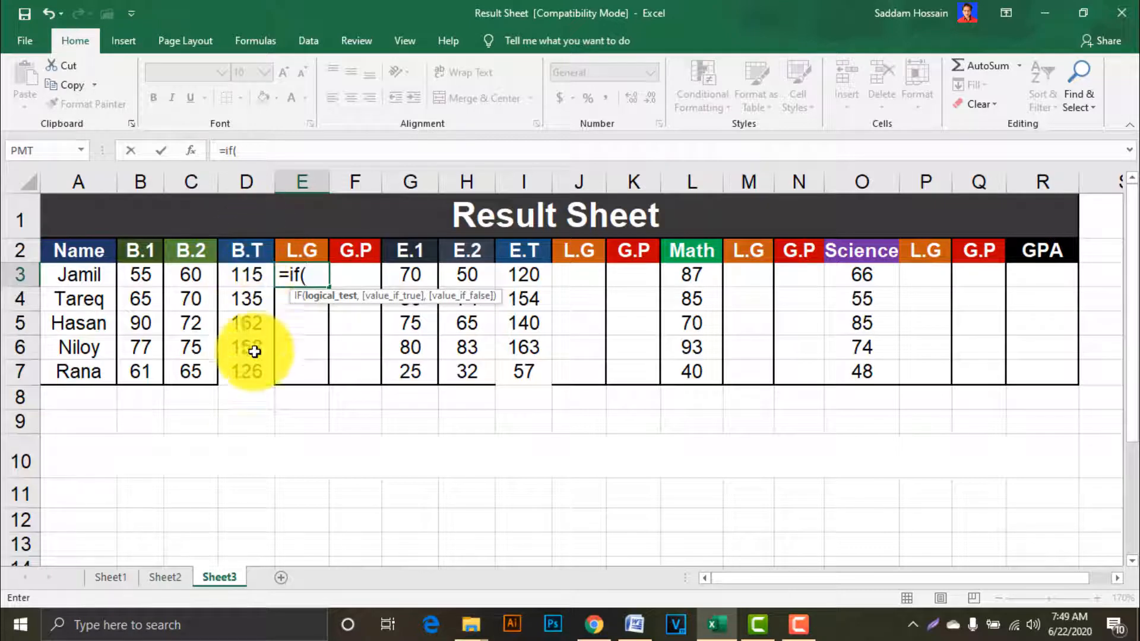
click(243, 277)
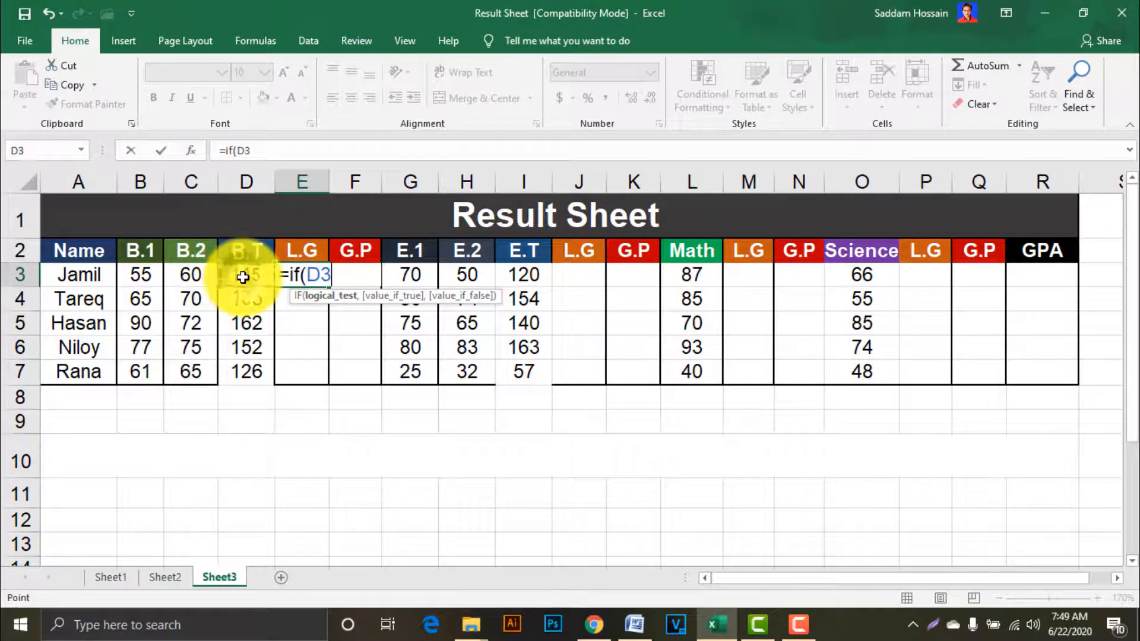
text(>=160)
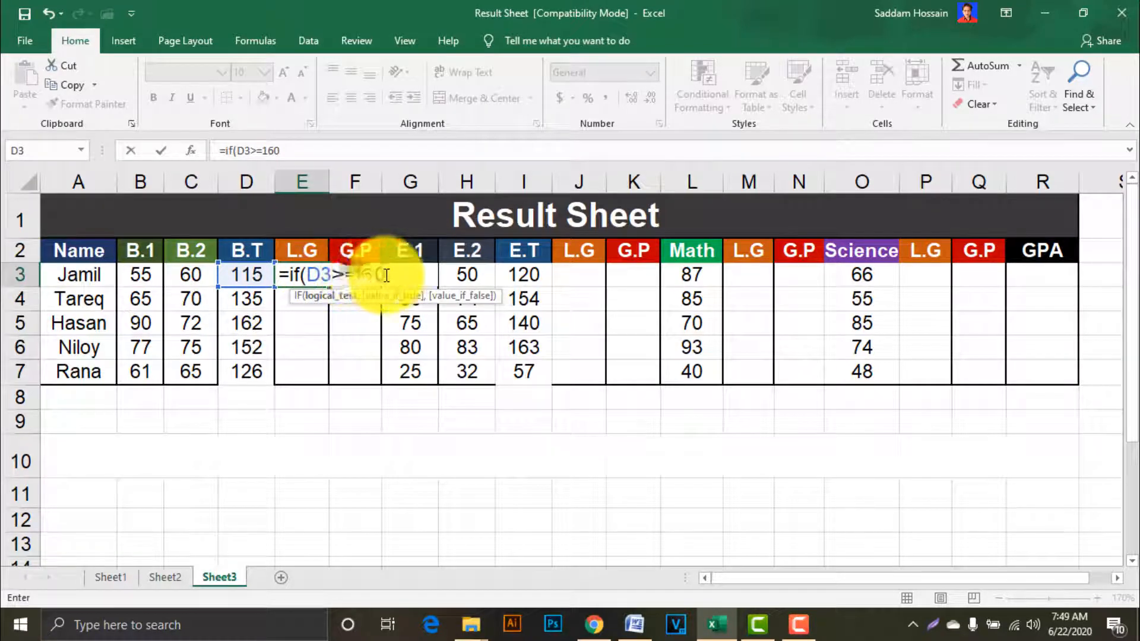
click(354, 273)
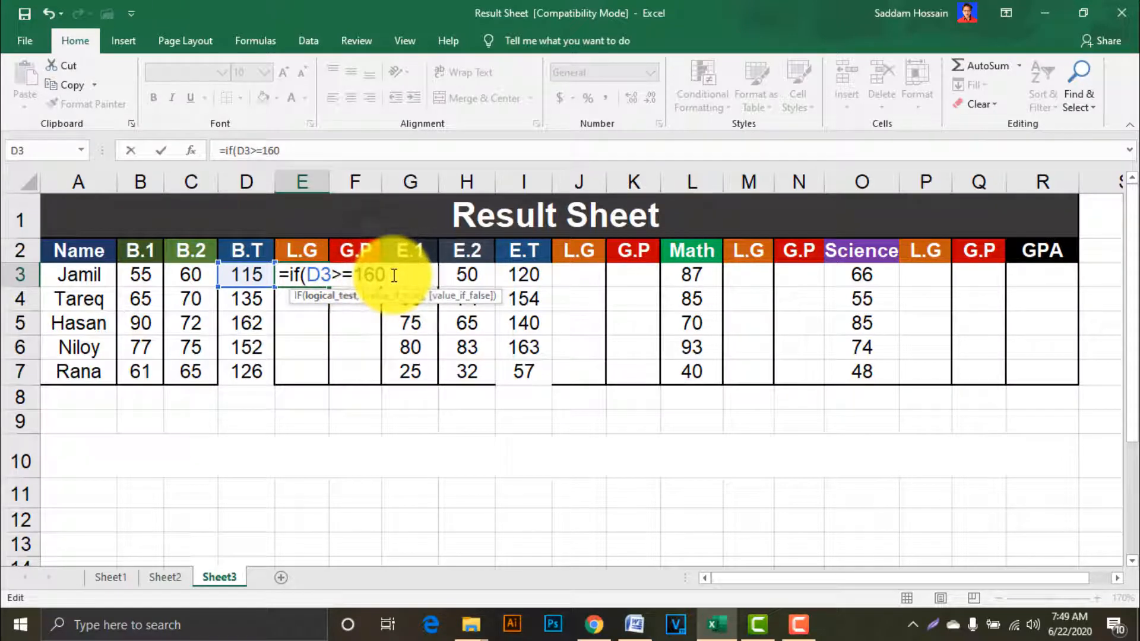
text(,")
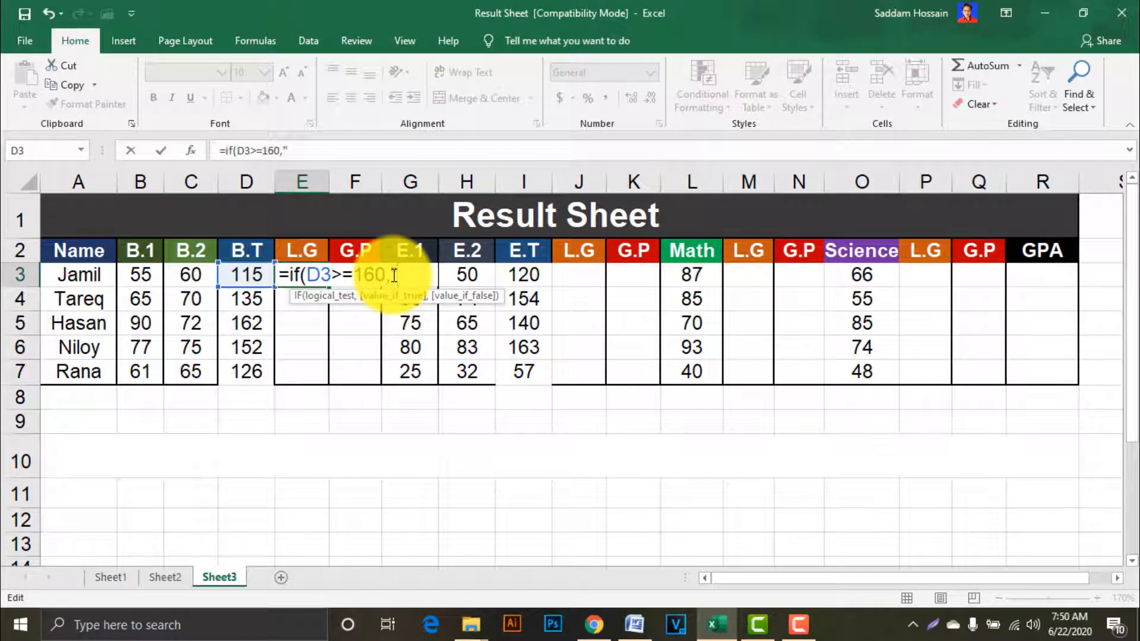
text(A+")
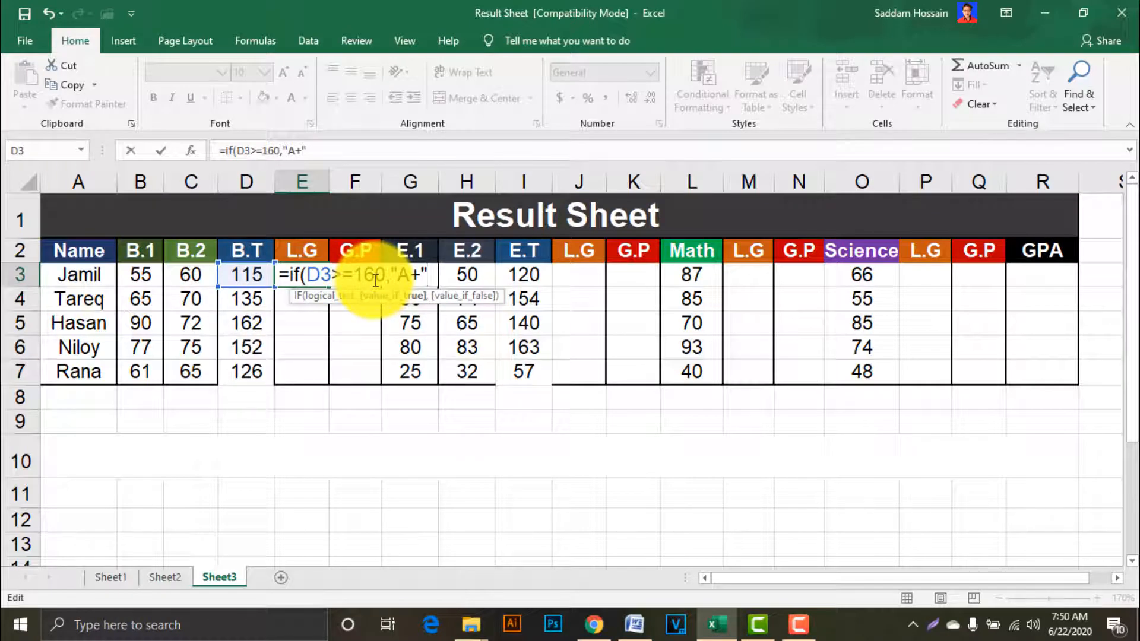
Step: Extend the E3 formula with a nested condition for grade A: ,IF(D3>=140,"A"
text(,)
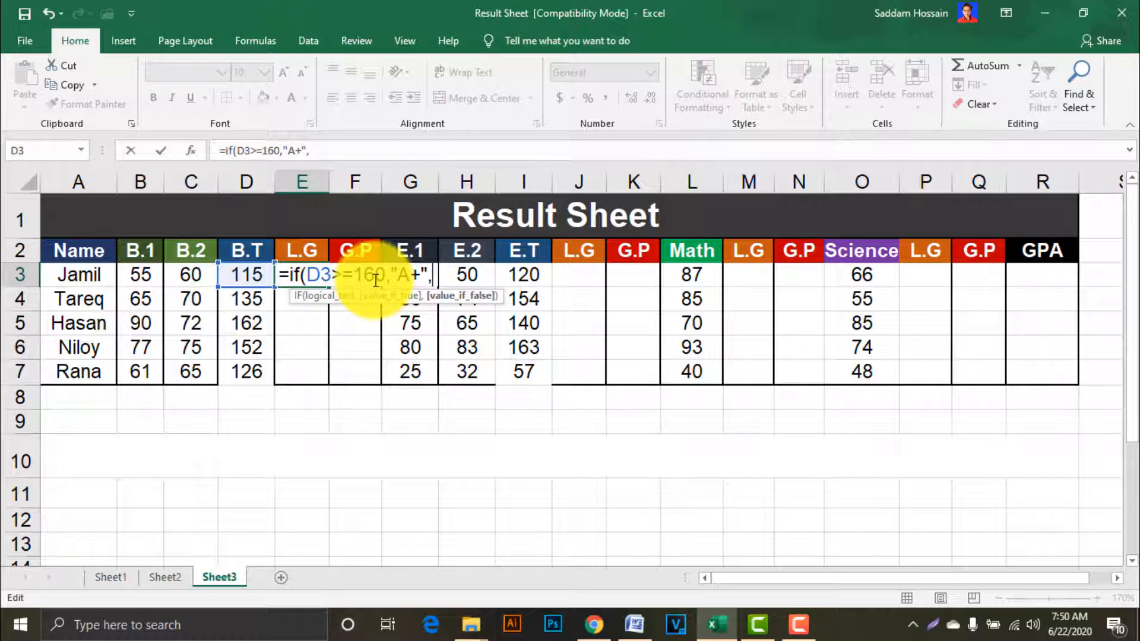
text(IF)
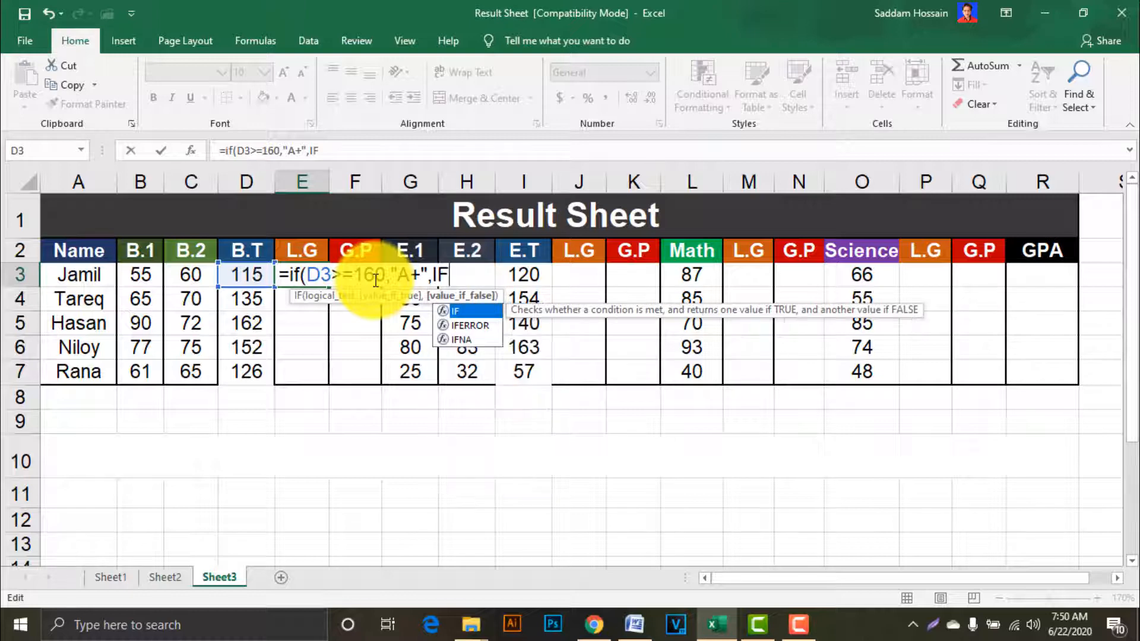
text(()
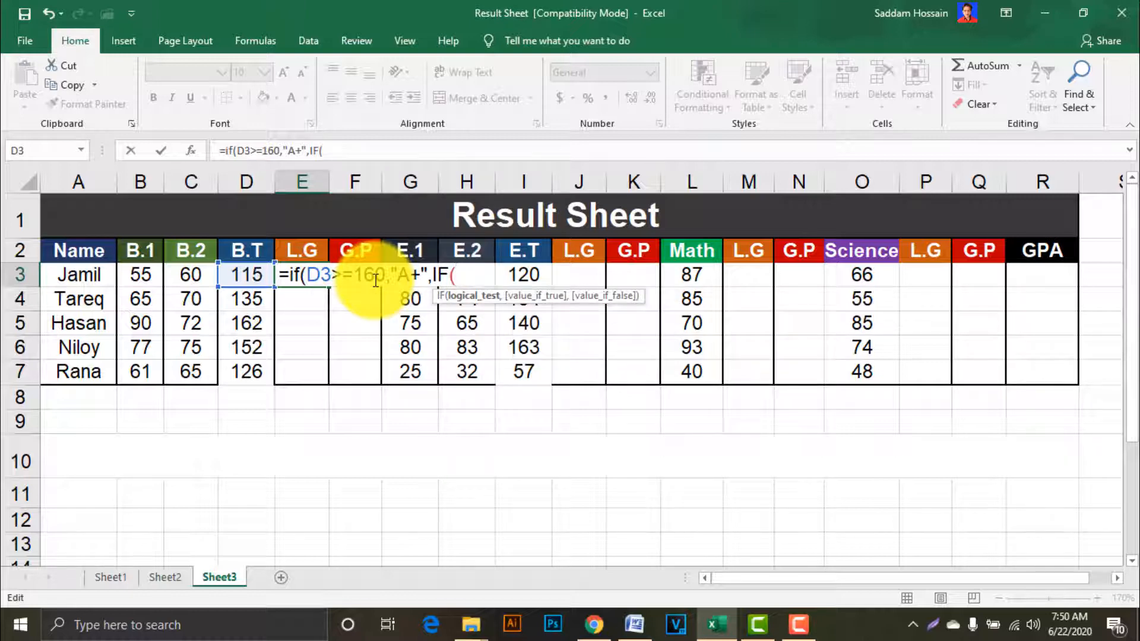
click(250, 271)
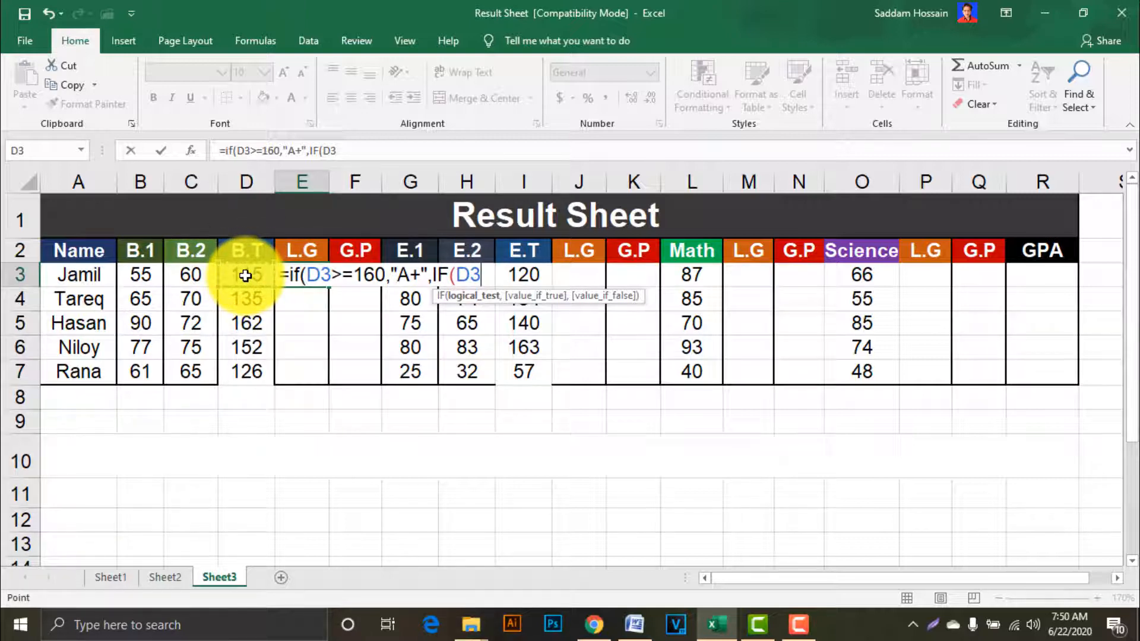
text(>=140)
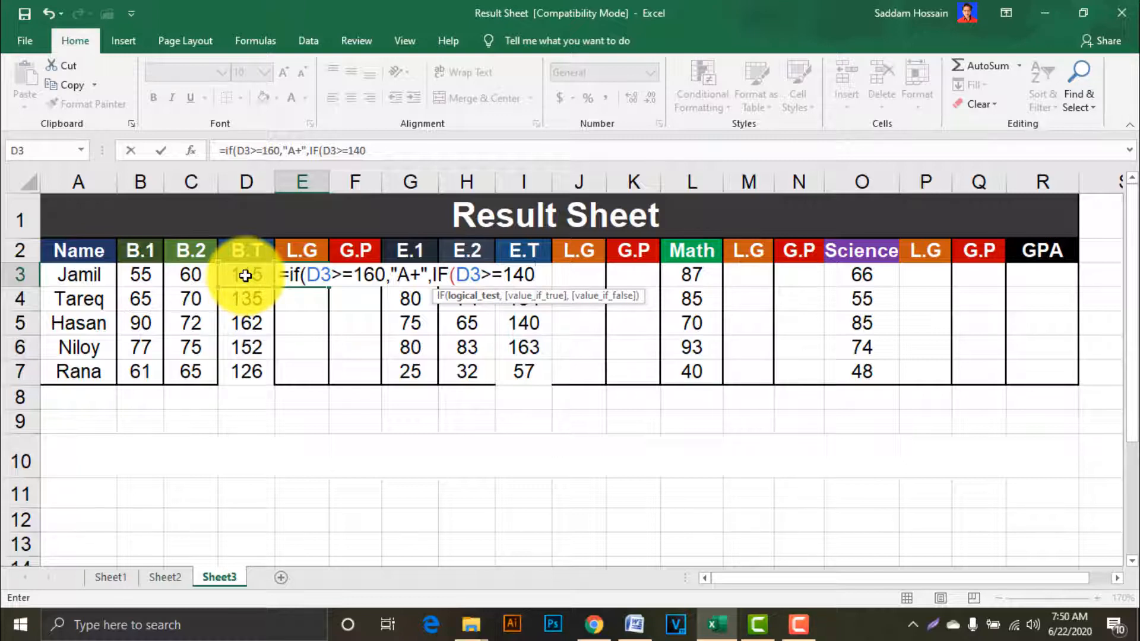
text(,"A)
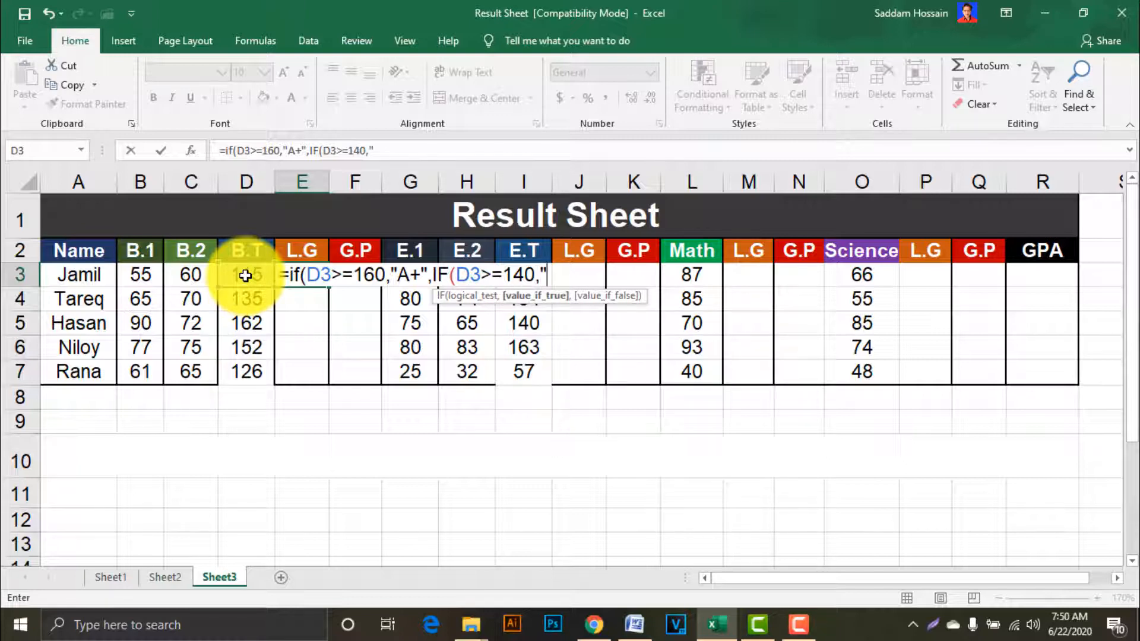
text(")
Step: Add the third condition for grade A- to the E3 formula: ,IF(D3>=120,"A-"
click(556, 273)
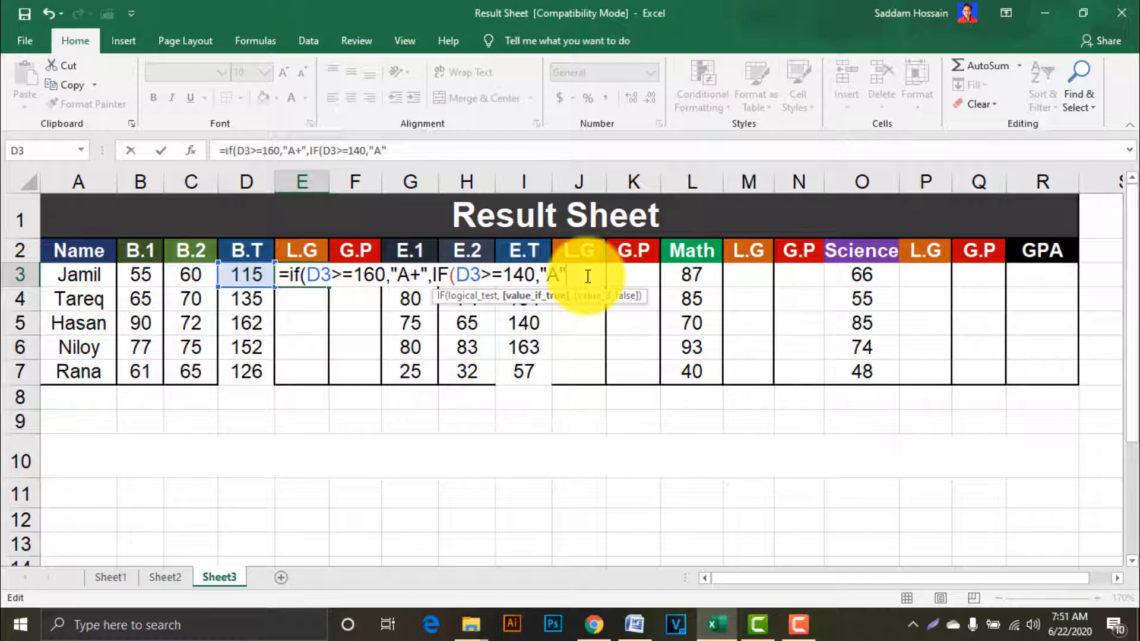
text(,IF()
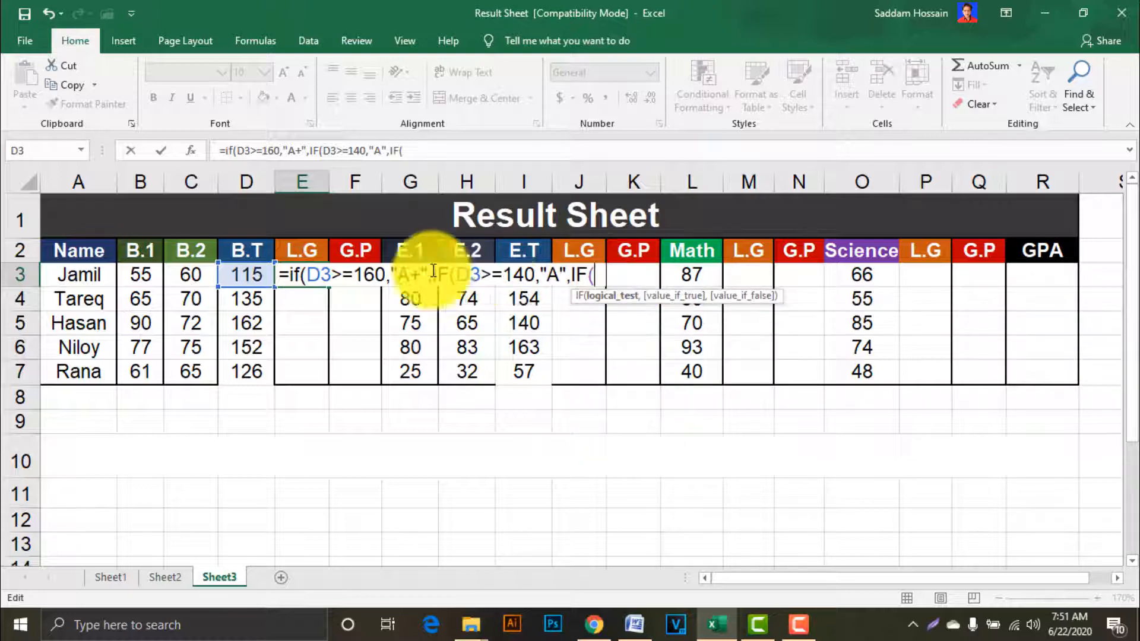
click(250, 275)
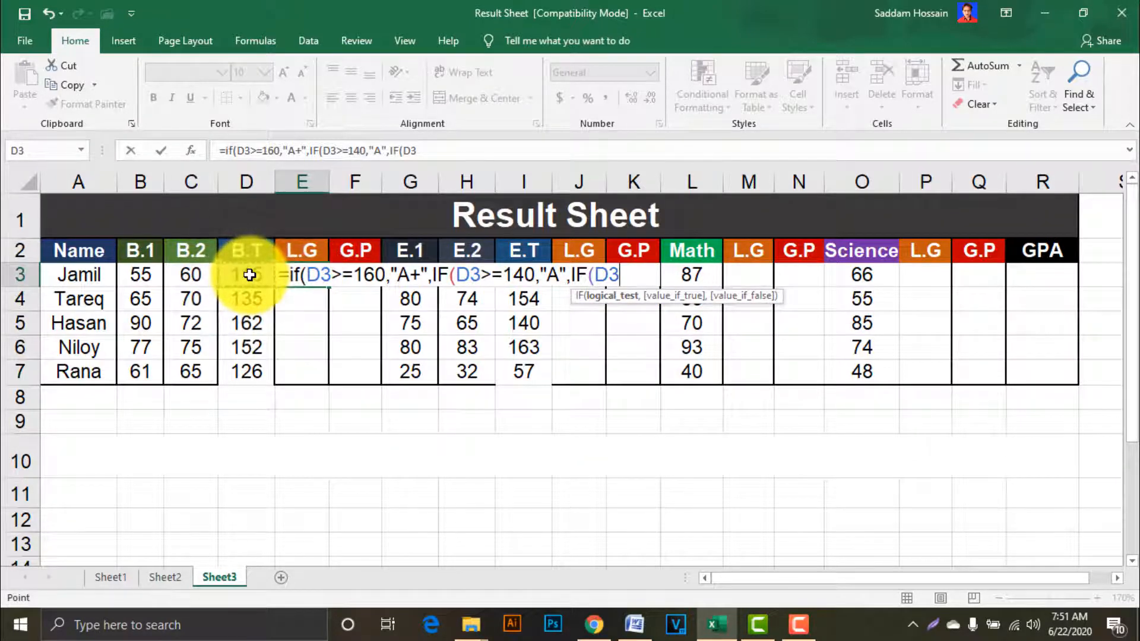
text(>=120)
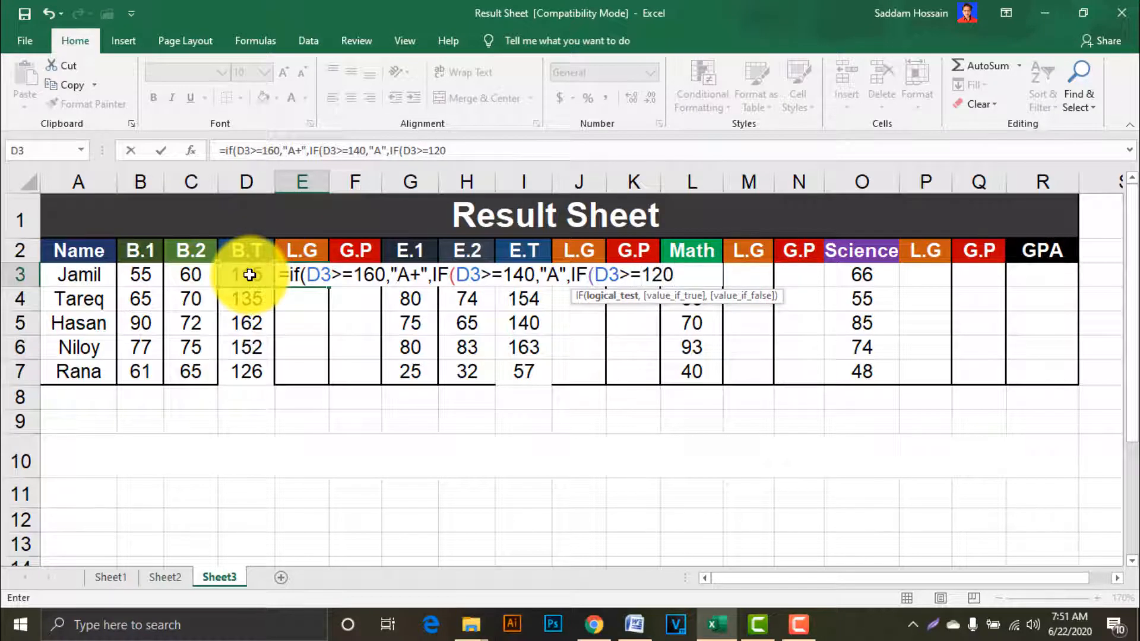
text(,)
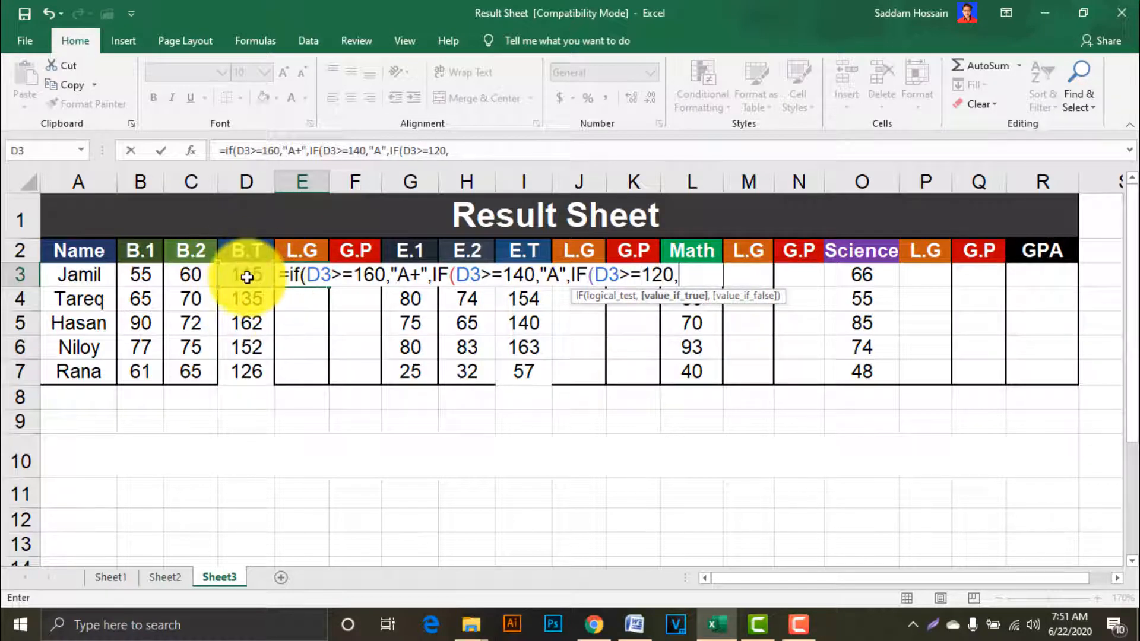
text("A-",I)
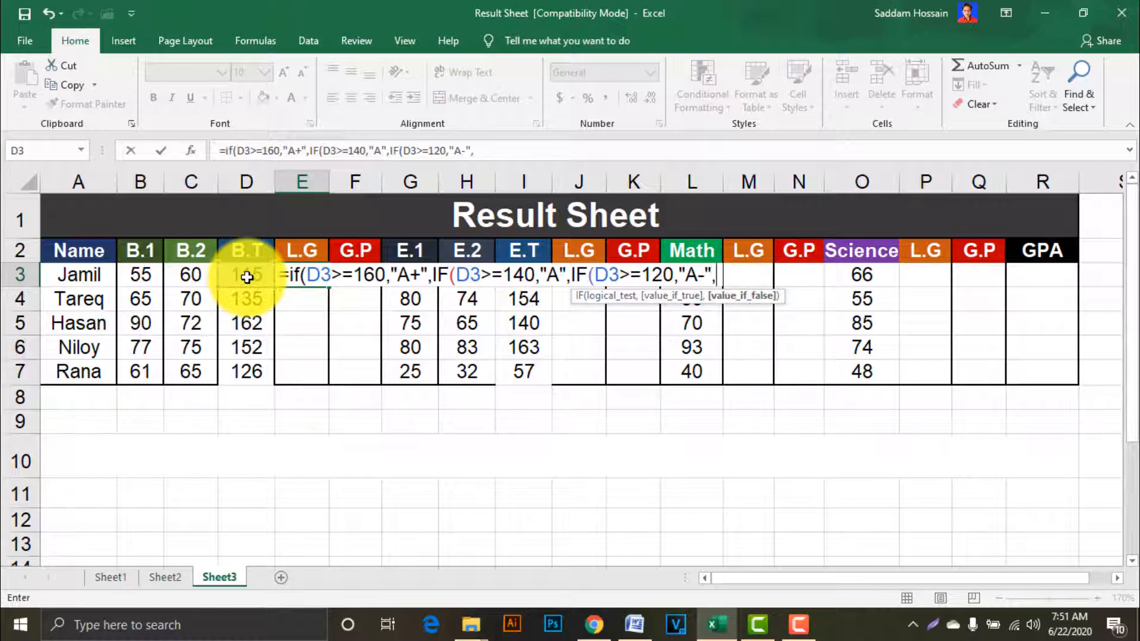
Step: Add the fourth condition for grade B to the E3 formula: IF(D3>=100,"B",
text(F)
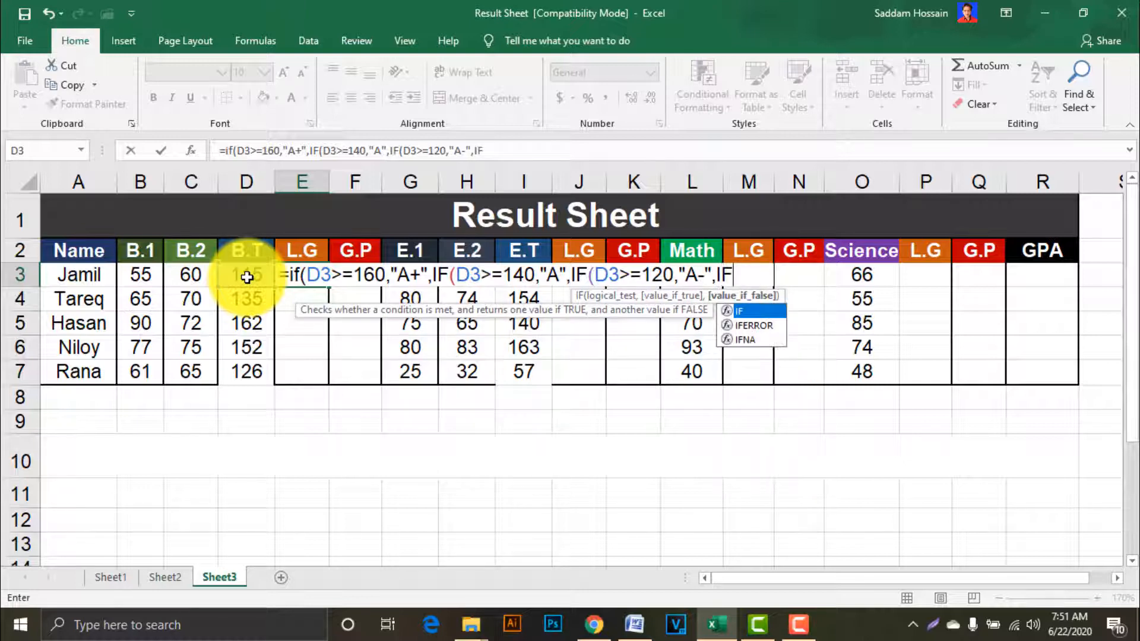
text(()
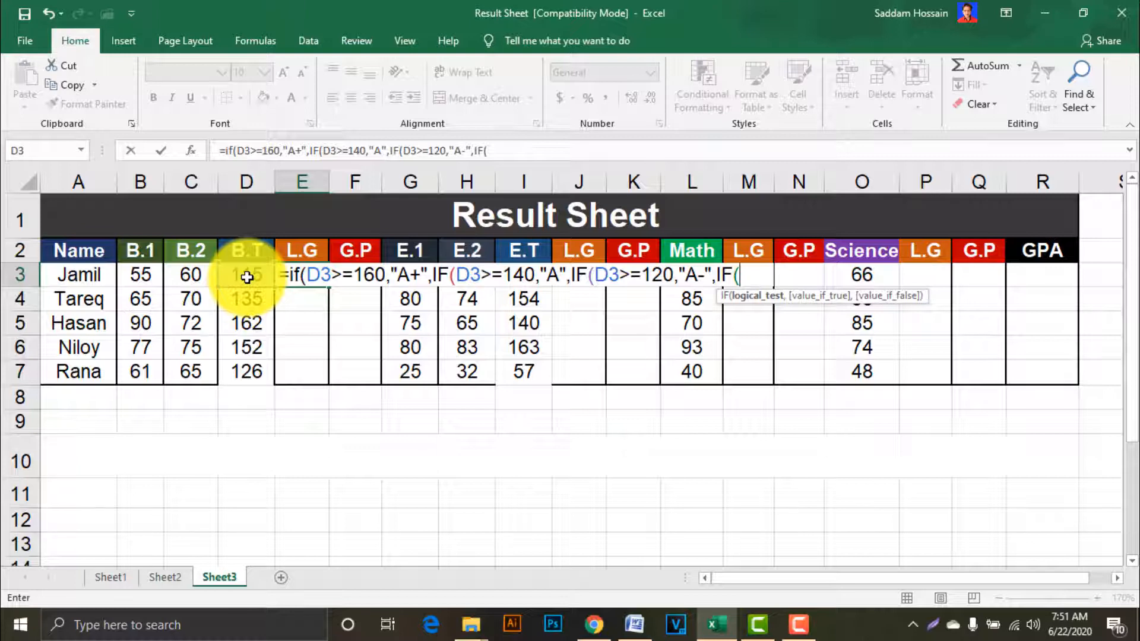
click(242, 275)
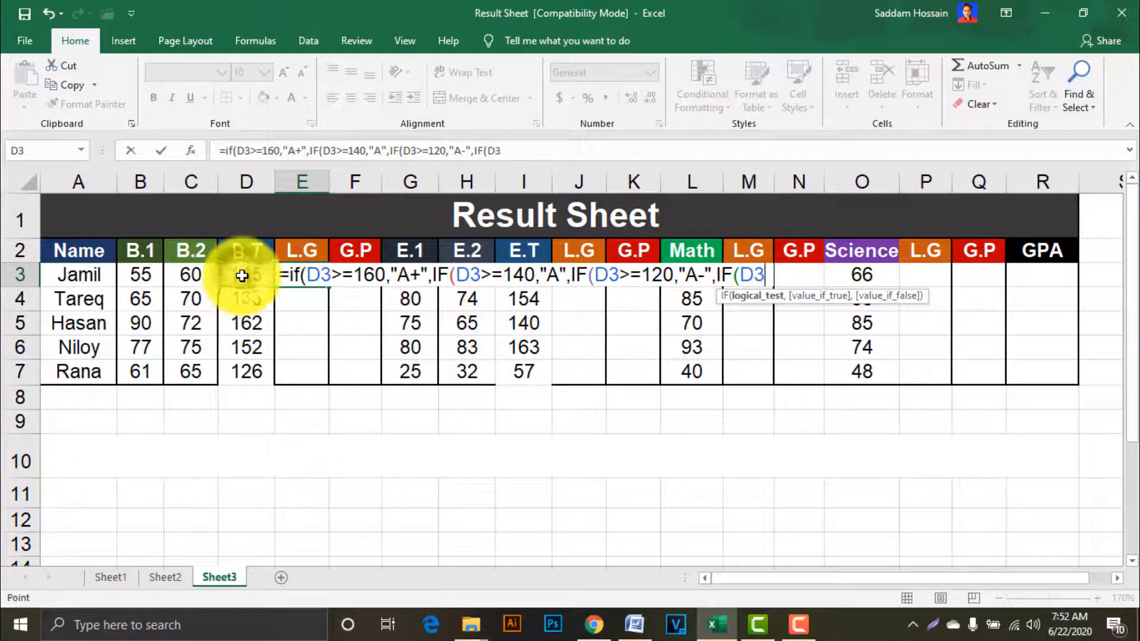
text(100)
key(BackSpace)
key(BackSpace)
key(BackSpace)
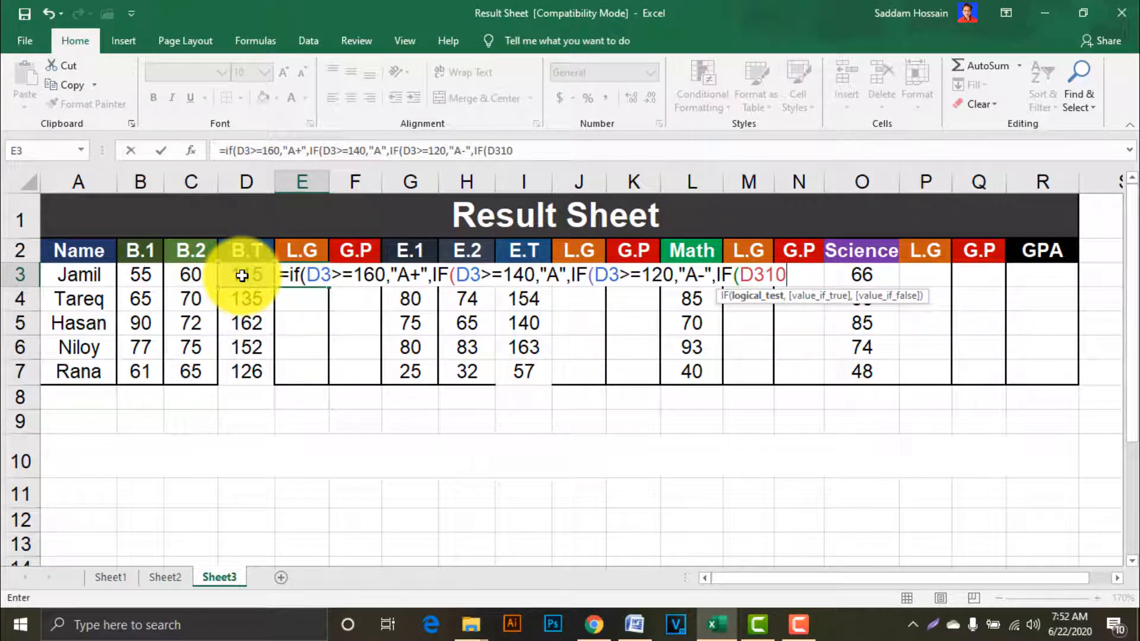
text(>=100)
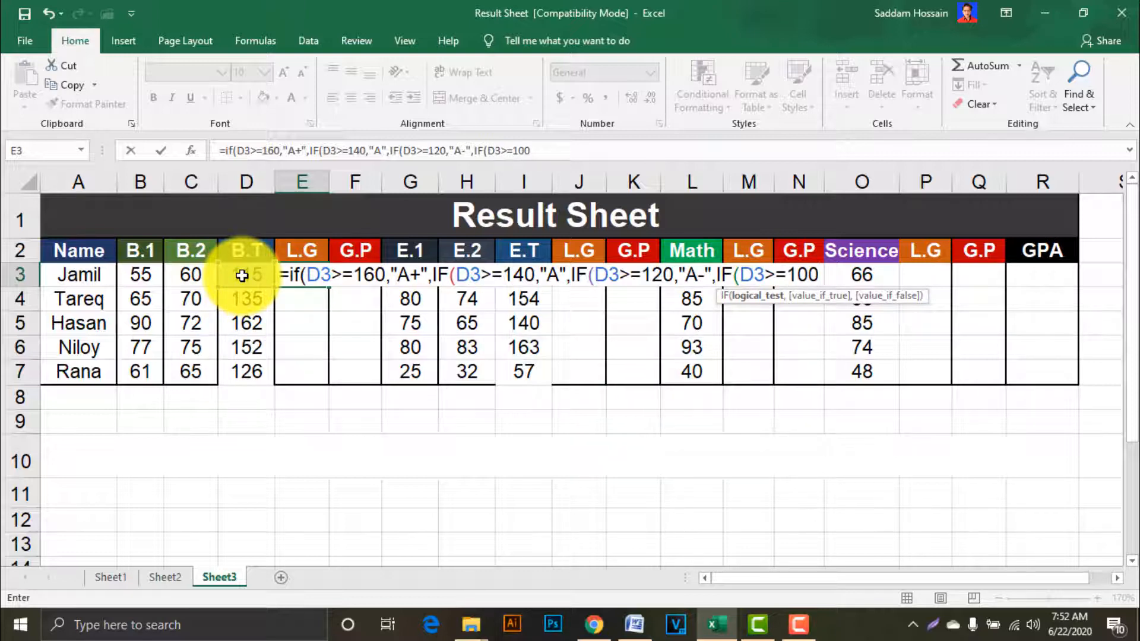
text(,B)
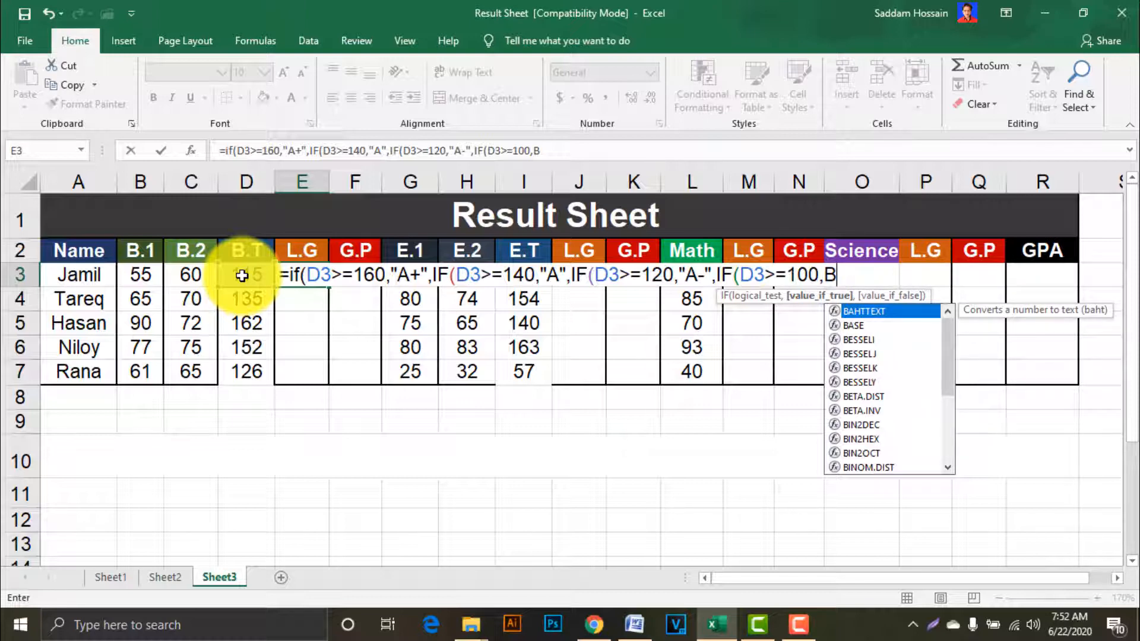
key(BackSpace)
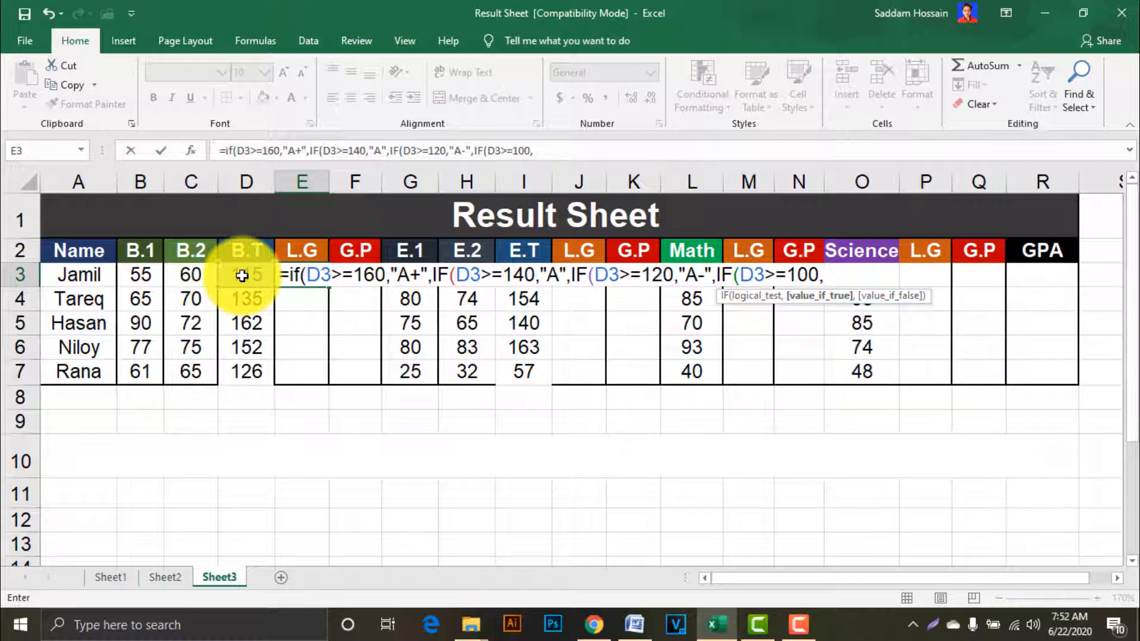
text("B",)
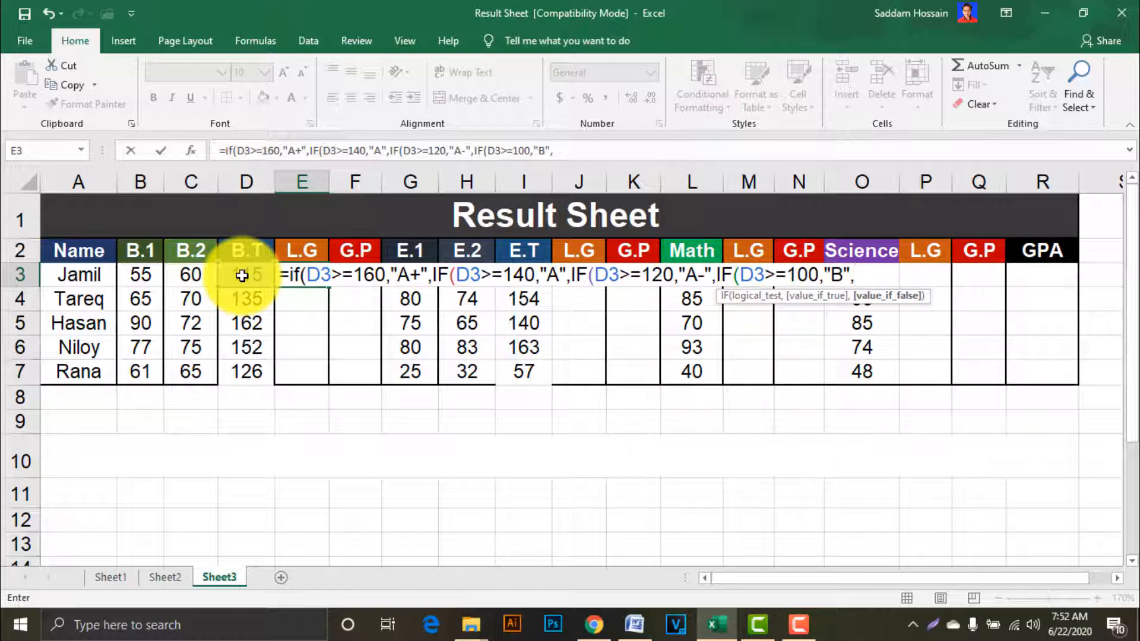
Step: Add the fifth condition for grade C to the E3 formula: IF(D3>=80,"C",
text(IF)
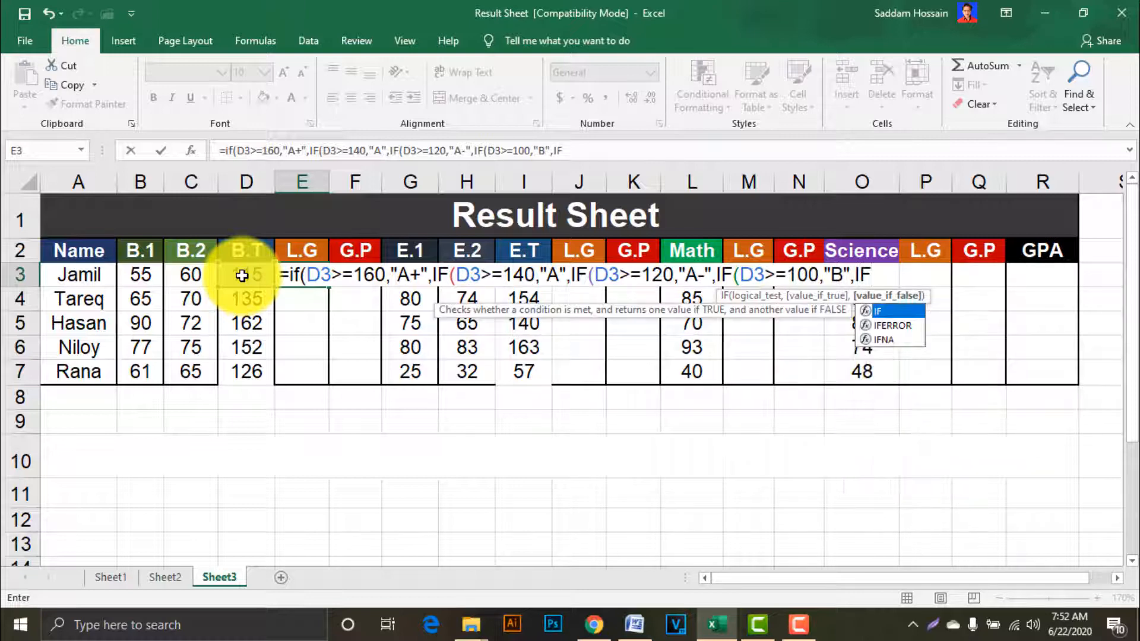
text(()
click(242, 275)
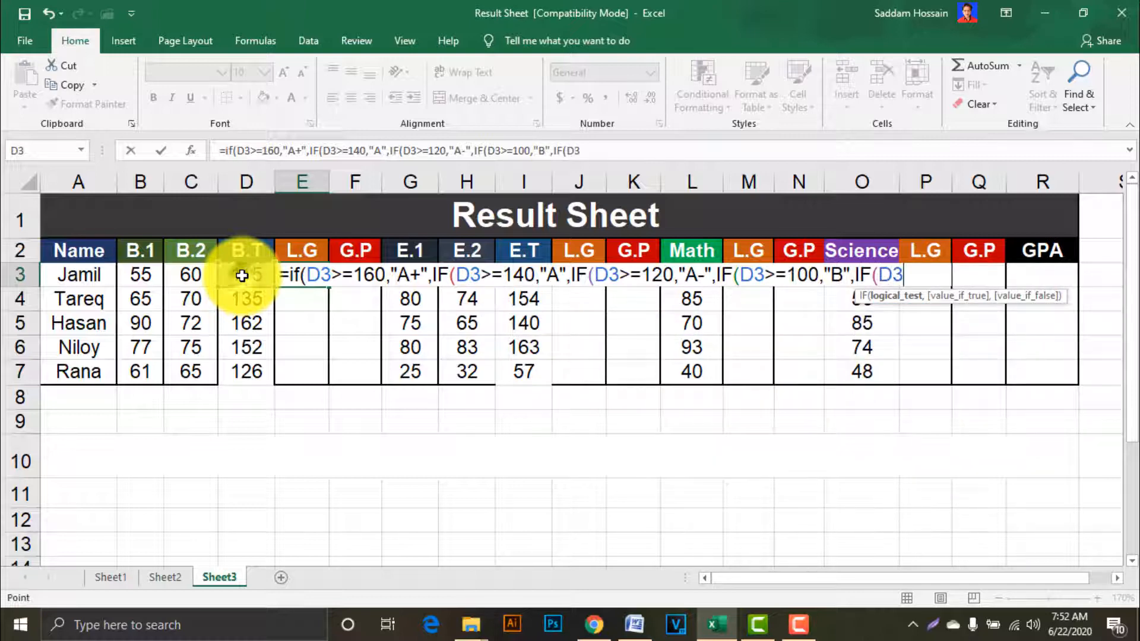
text(>=80)
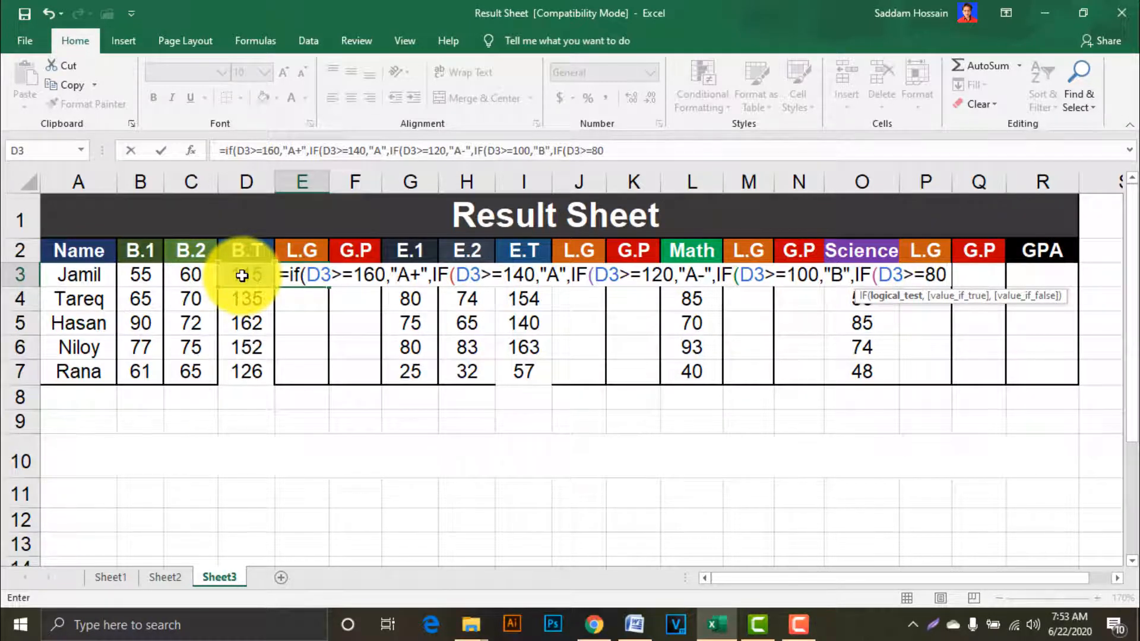
text(,)
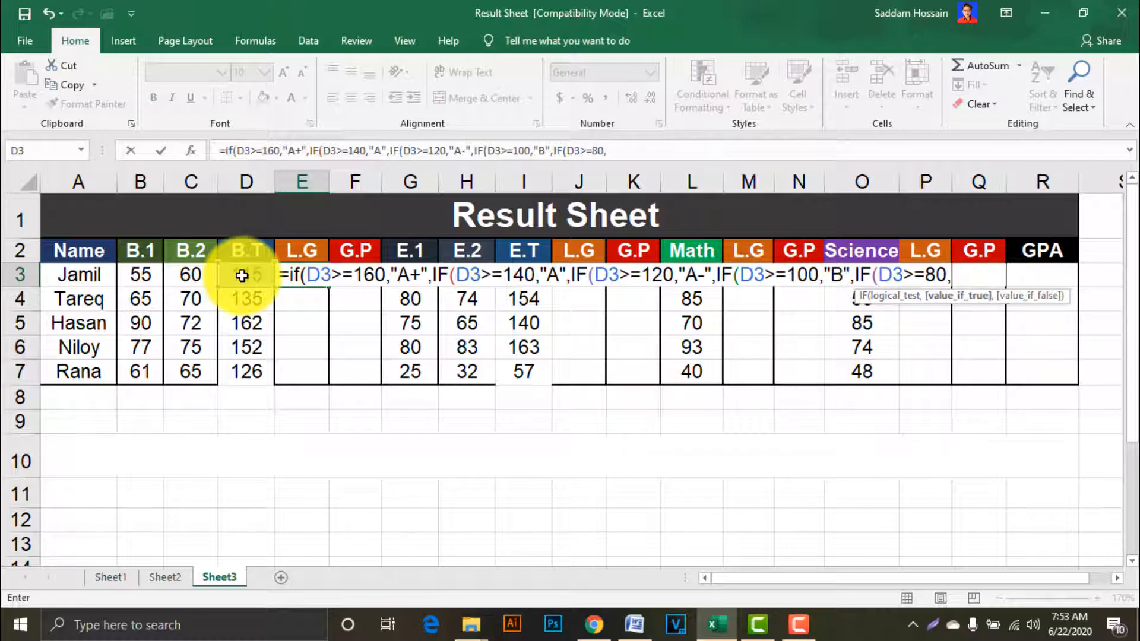
text(C)
key(BackSpace)
text("C",)
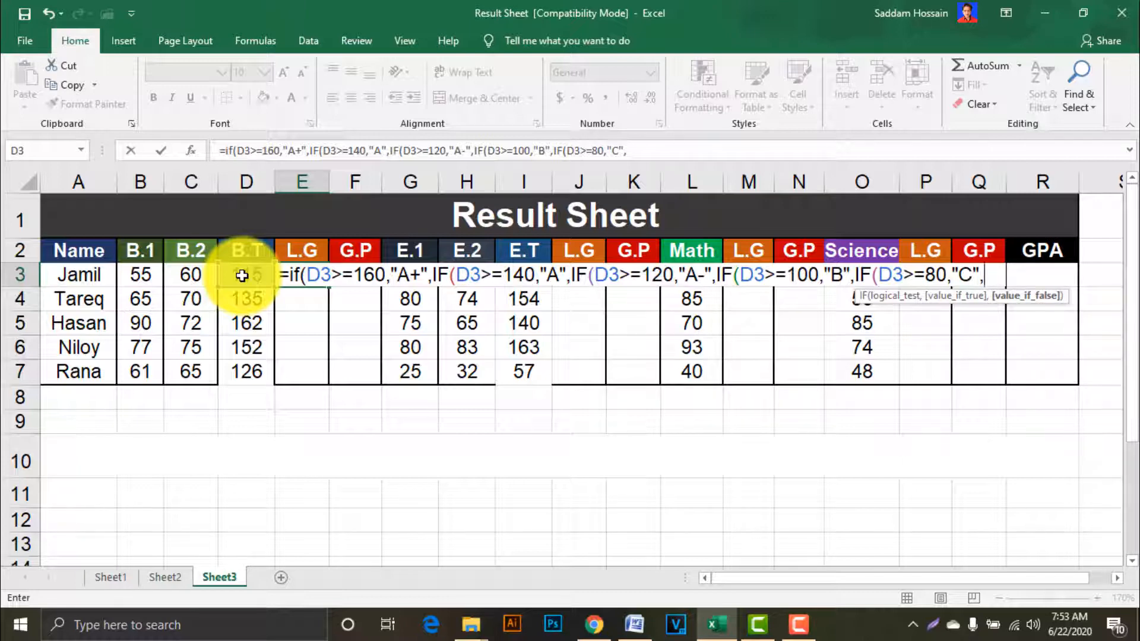
Step: Add the sixth condition for grade D to the E3 formula: IF(D3>=66,"D",
text(IF)
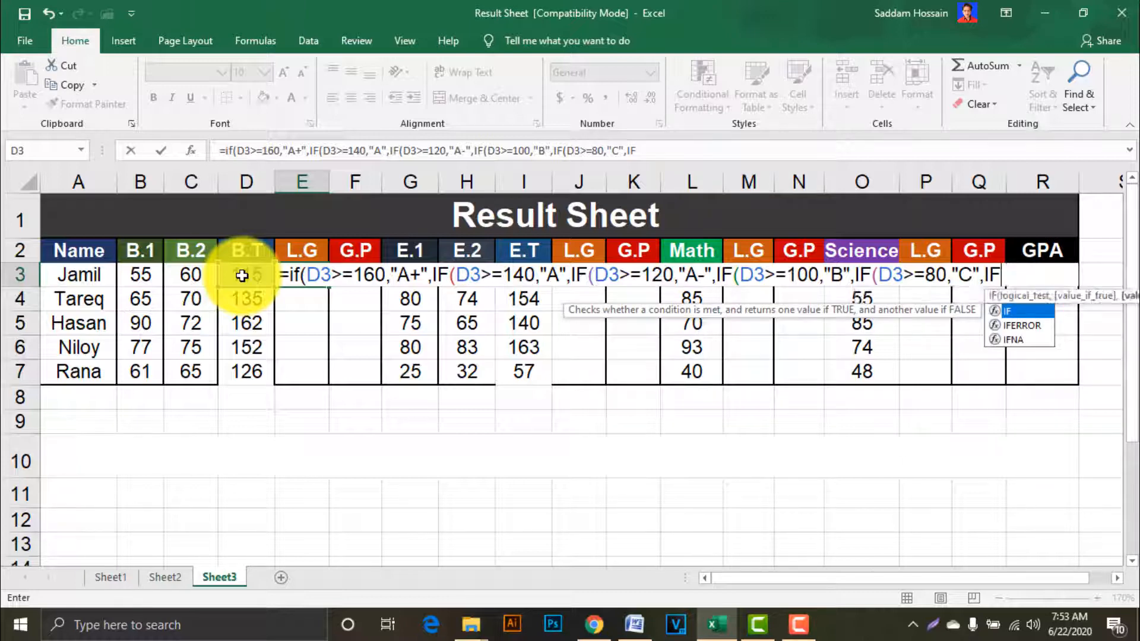
text(()
click(241, 276)
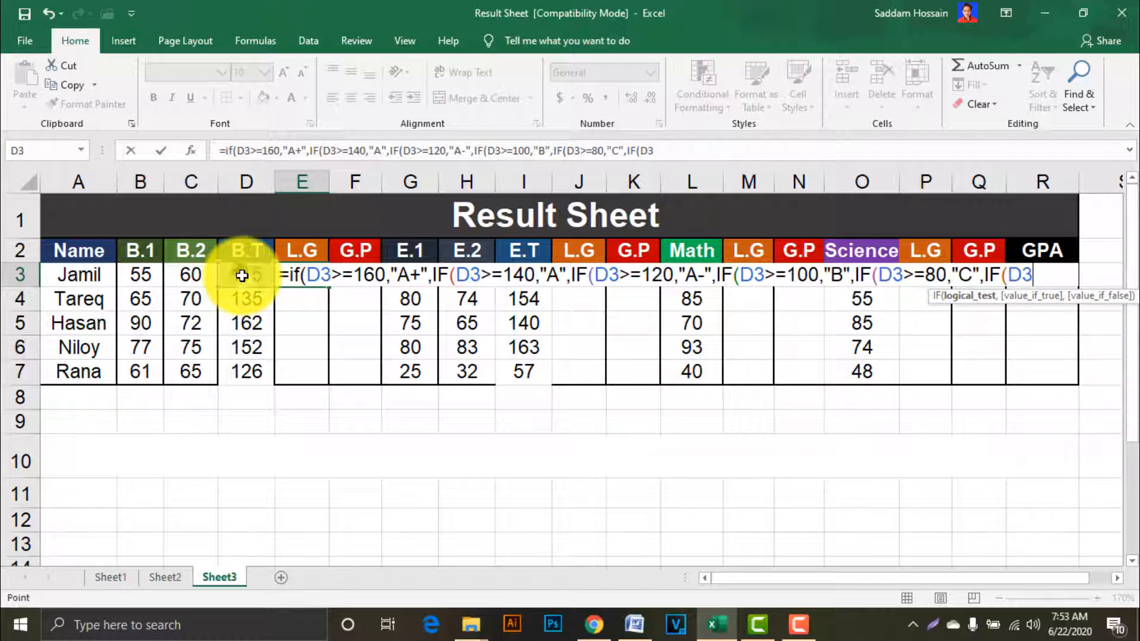
text(>=)
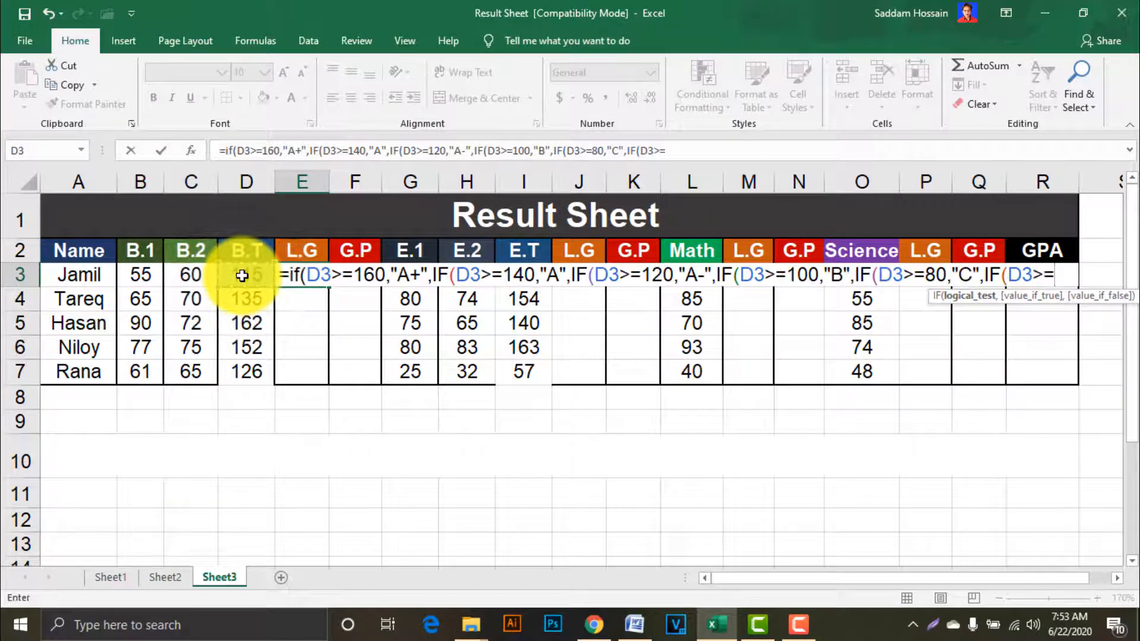
text(66,)
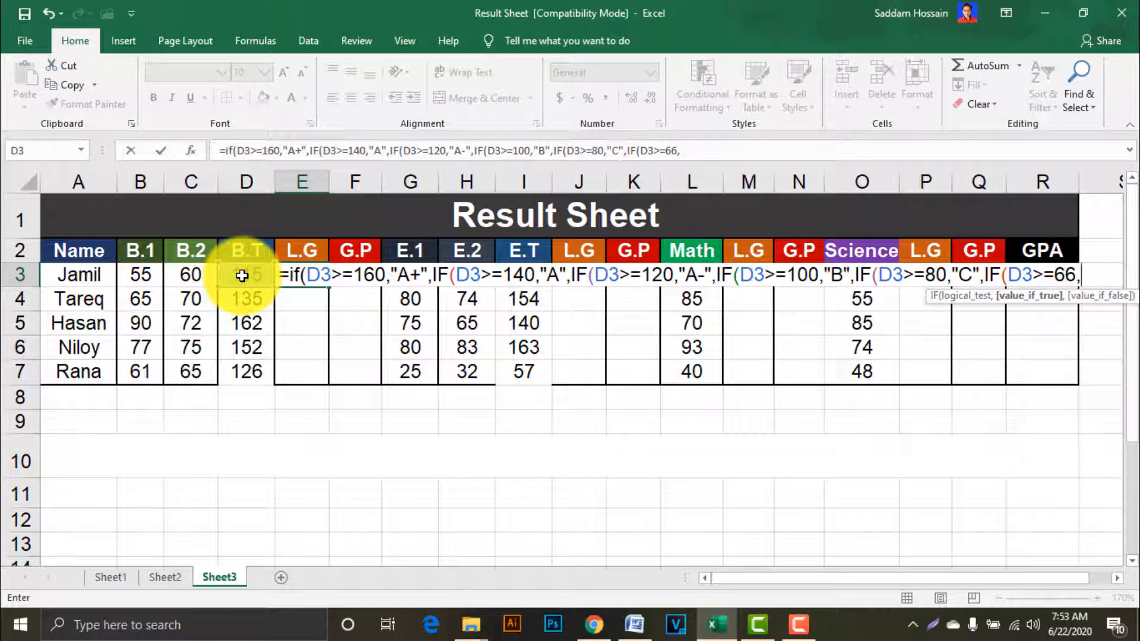
text("D",)
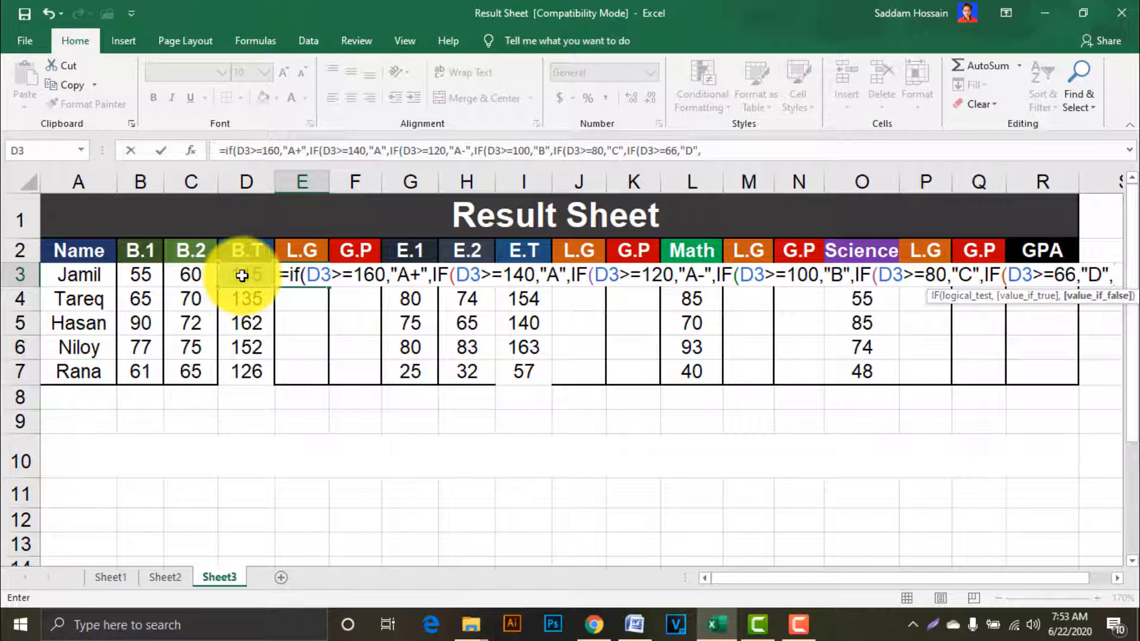
Step: Finish the E3 formula with "F" as the fallback grade, close all six parentheses and enter it
text("F)
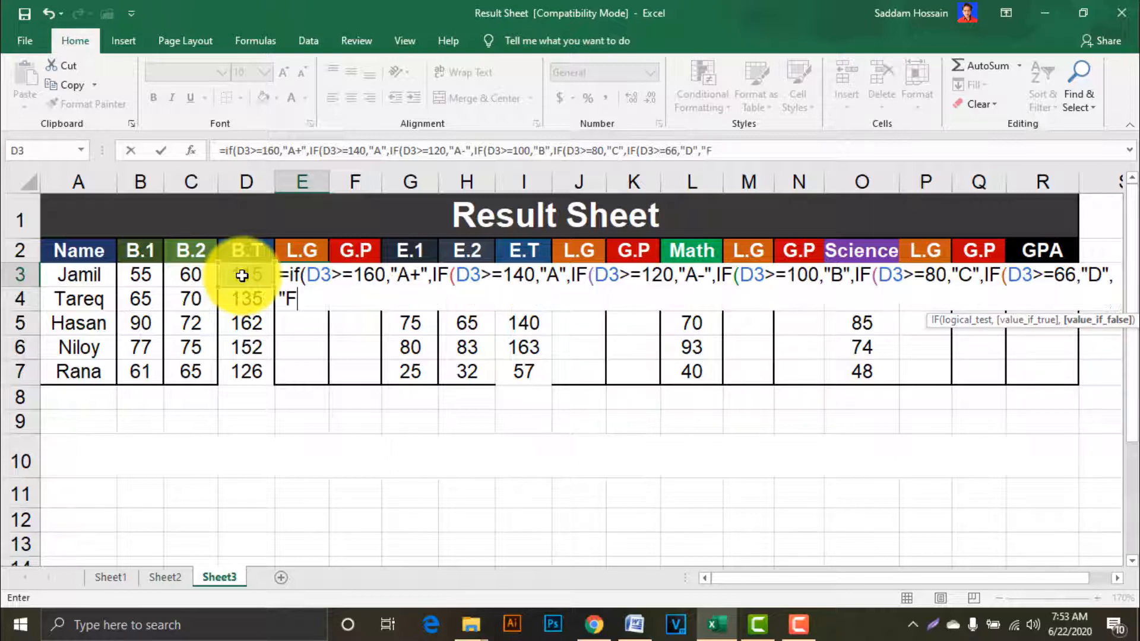
text(")
text()))))
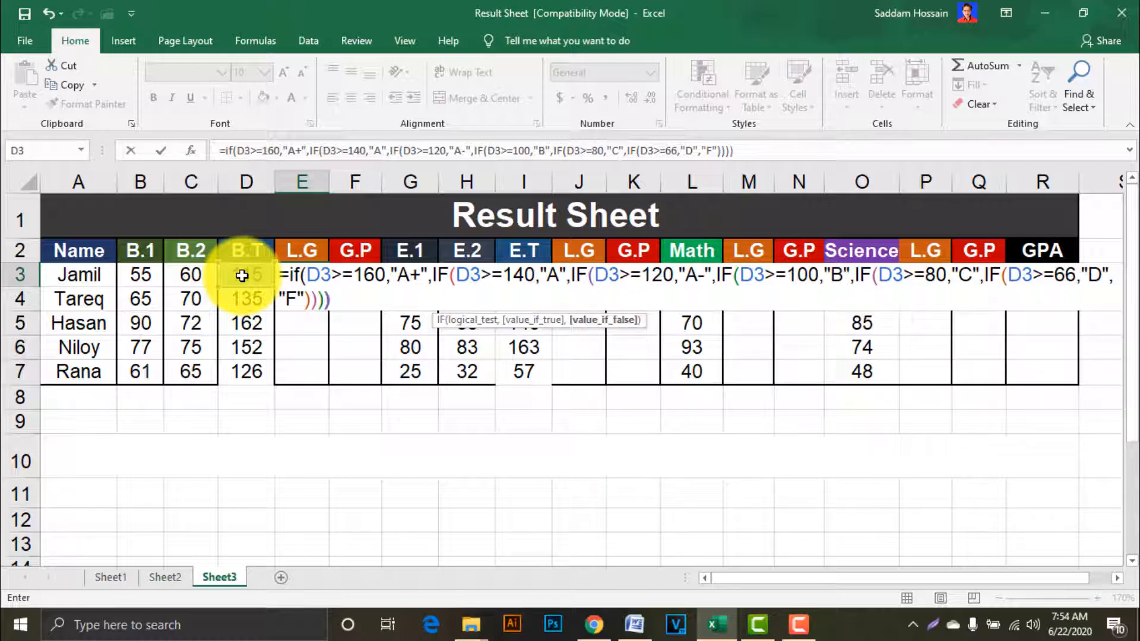
text()))
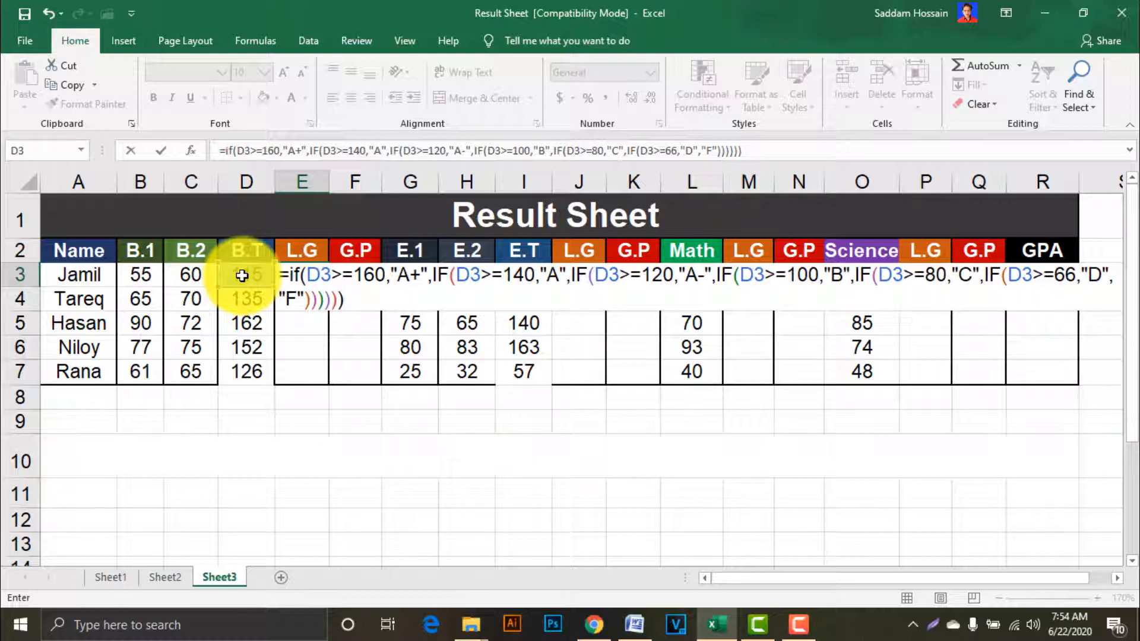
key(Return)
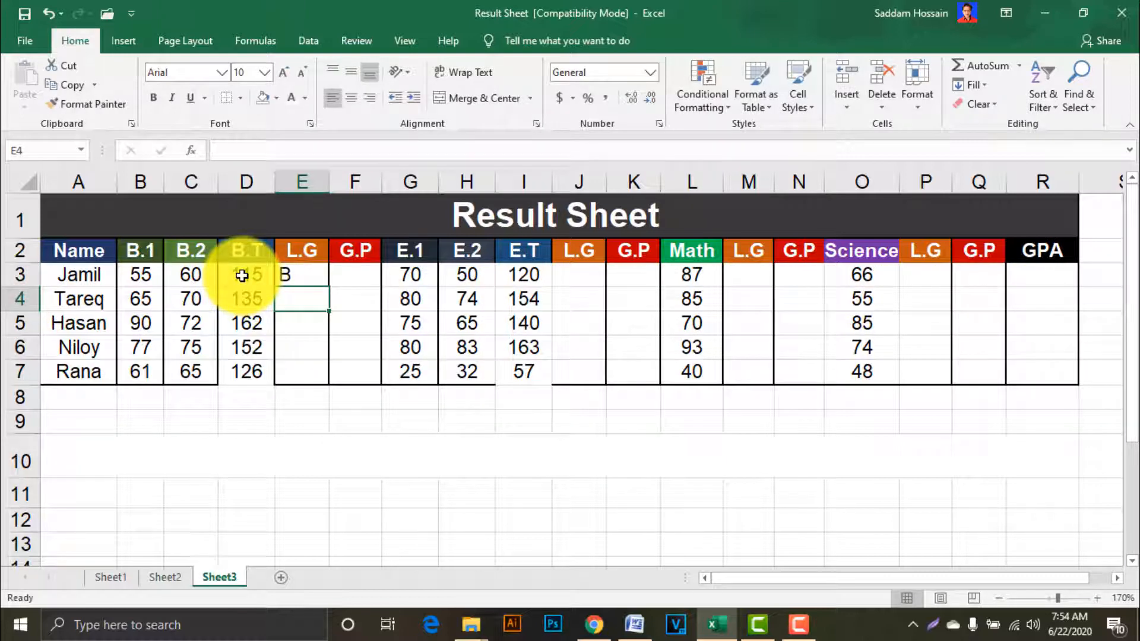
Step: Fill the letter-grade formula from E3 down through E7 and check the grades in rows 5 and 6 against their totals
click(246, 275)
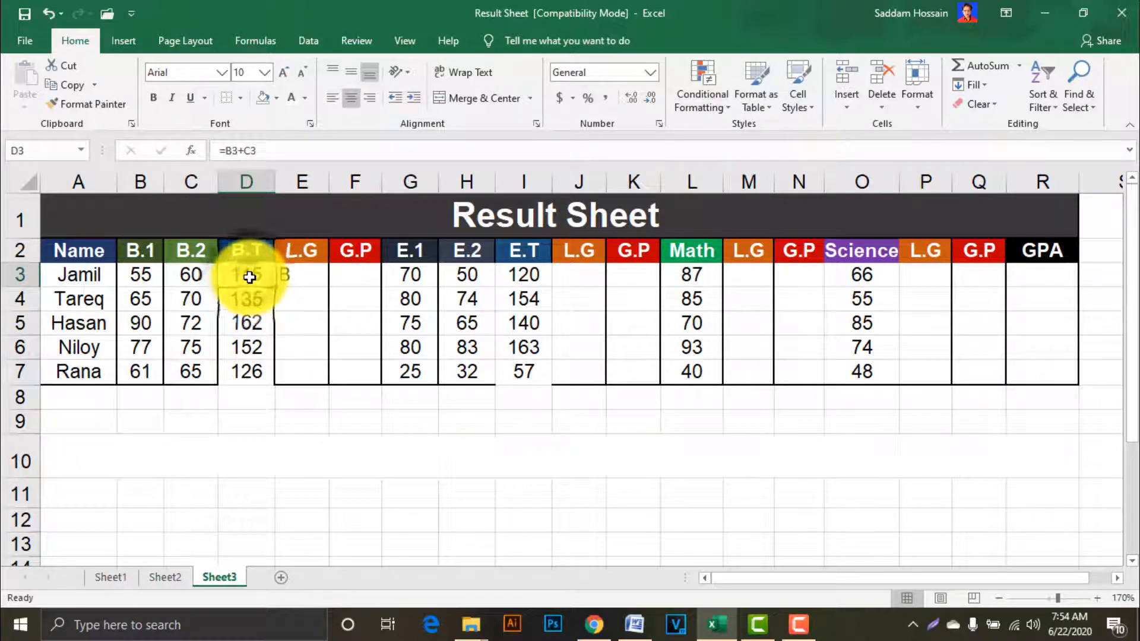
click(298, 275)
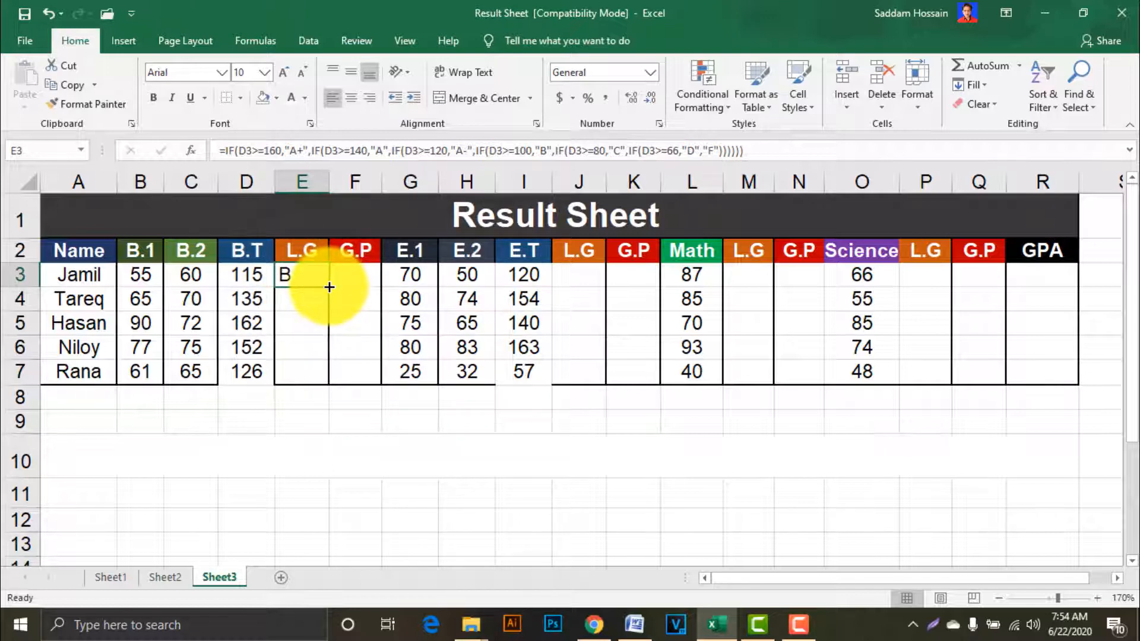
drag(328, 286, 322, 392)
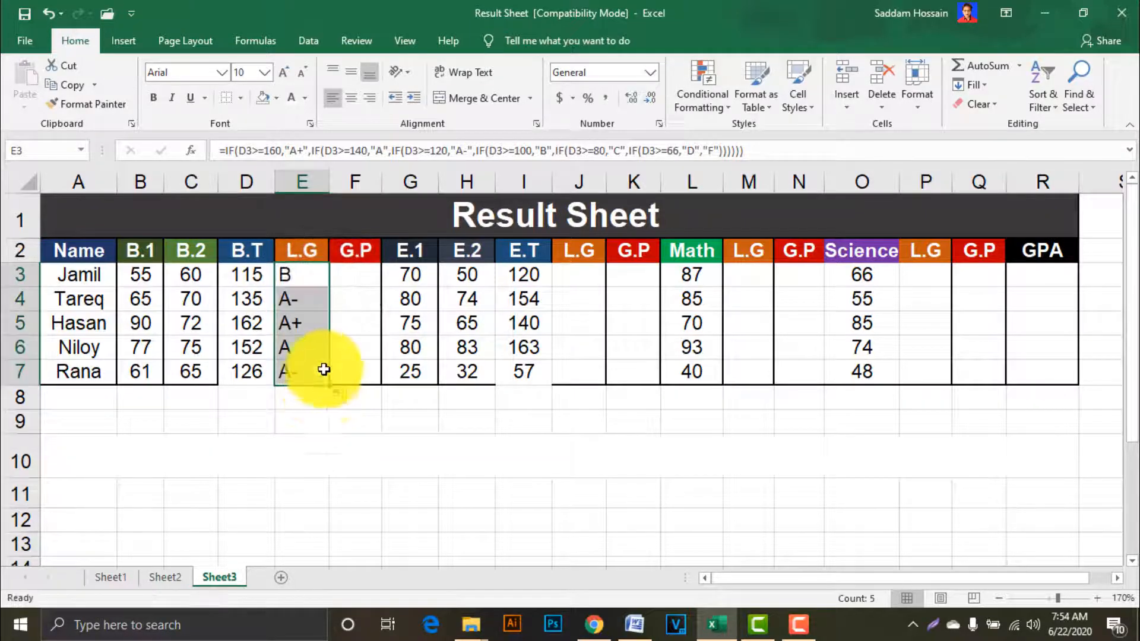
click(240, 322)
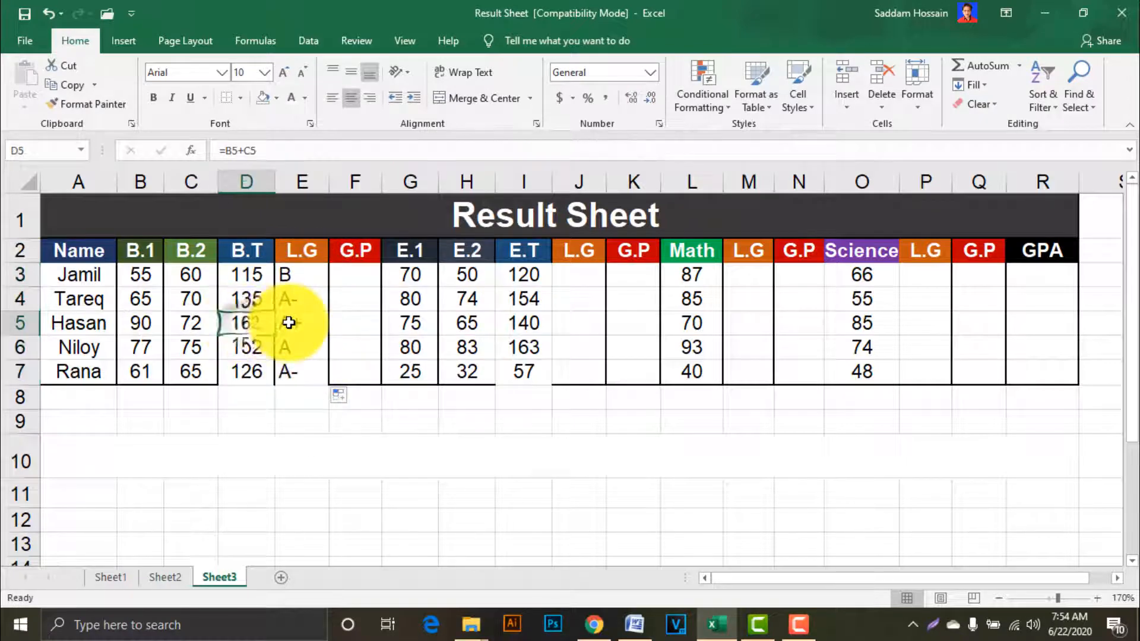
click(294, 324)
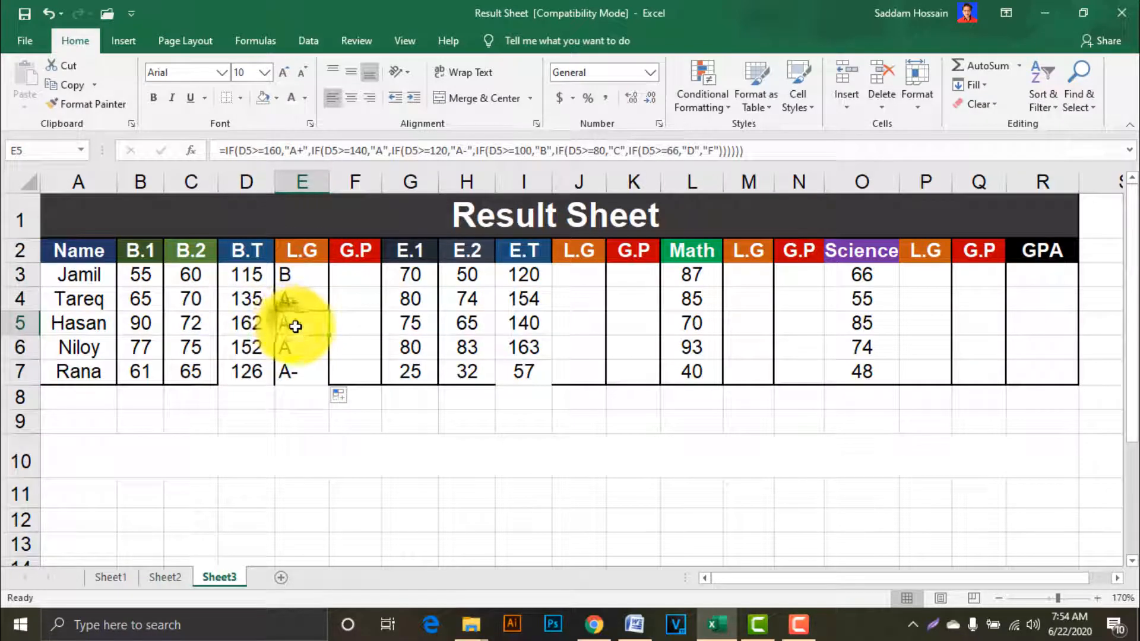
click(238, 349)
click(315, 344)
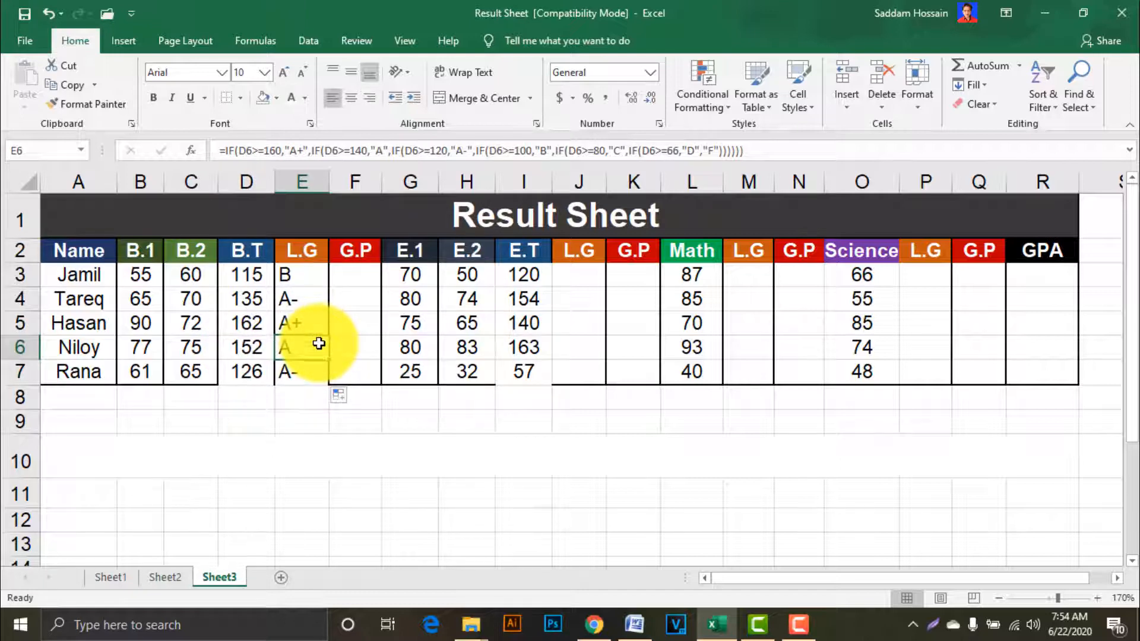
Step: Copy the E3 grade formula into J3 using Paste Special with All, and fill it down through J7
click(297, 273)
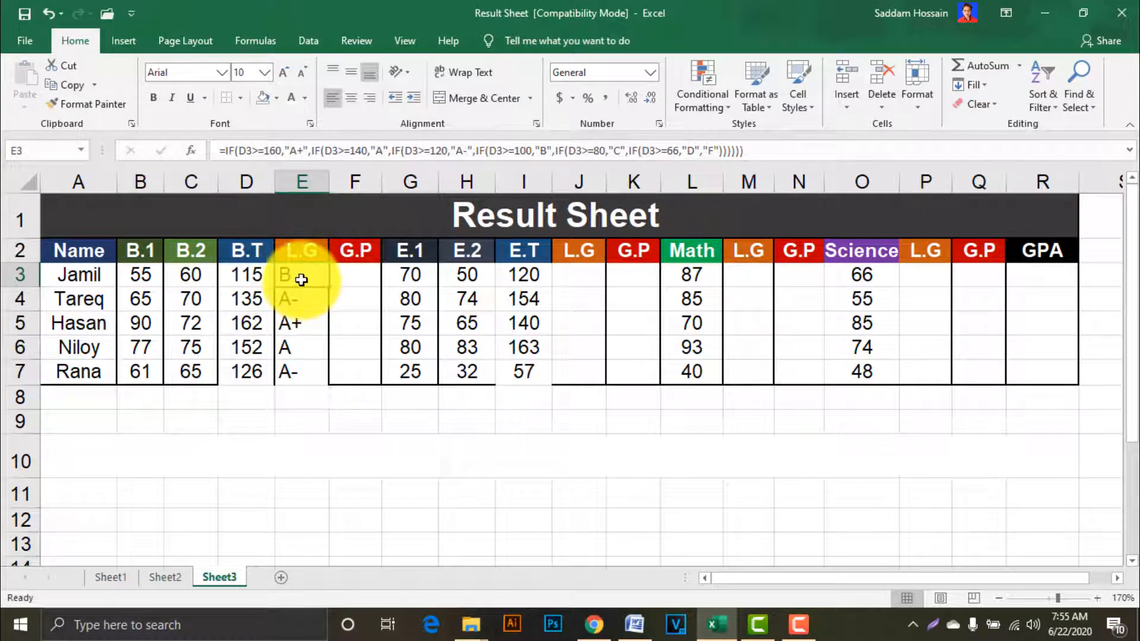
right_click(304, 275)
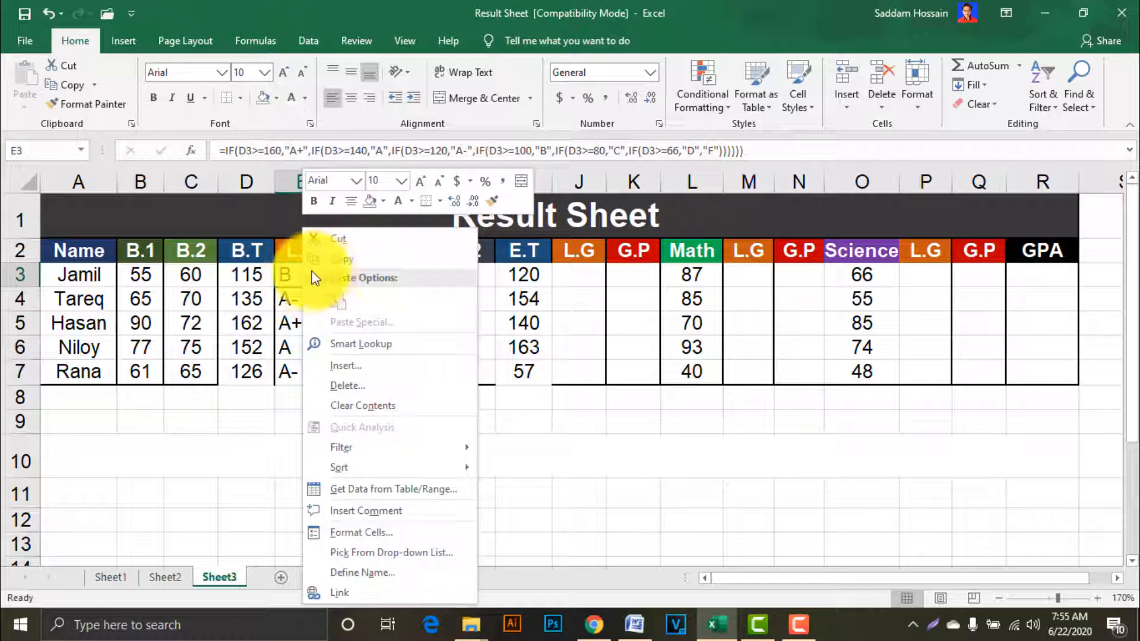
click(343, 260)
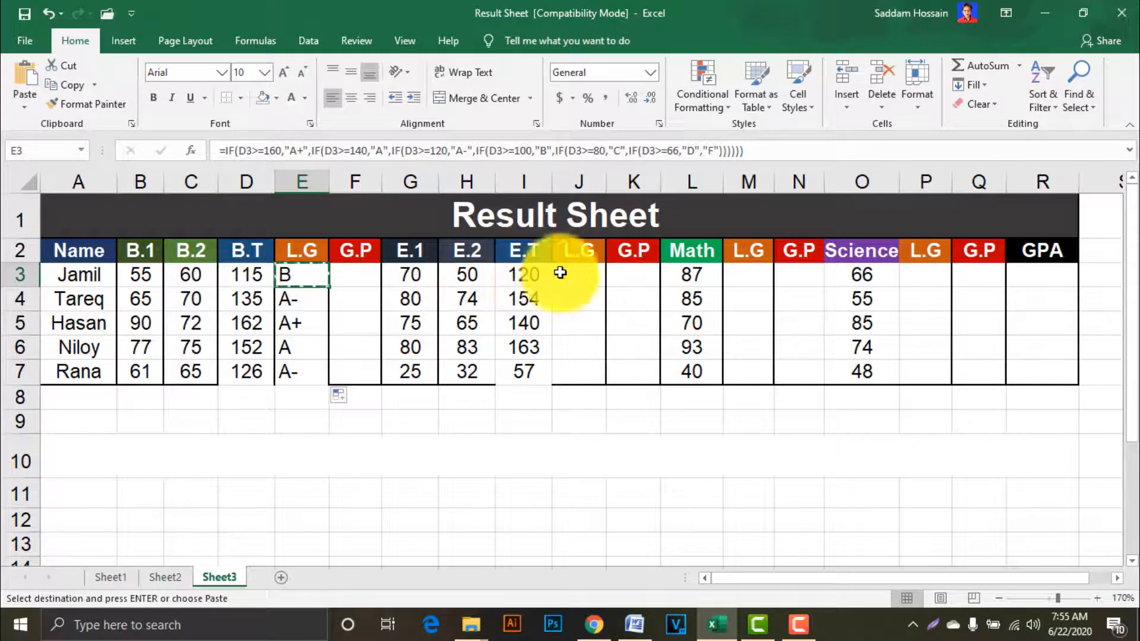
click(584, 275)
right_click(584, 275)
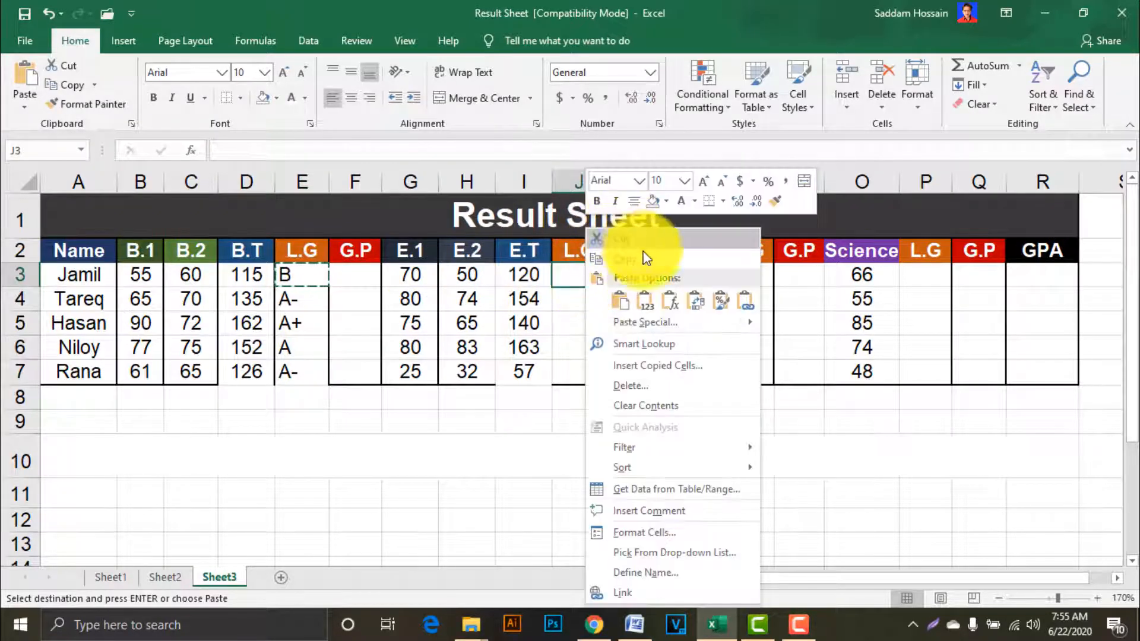
click(647, 322)
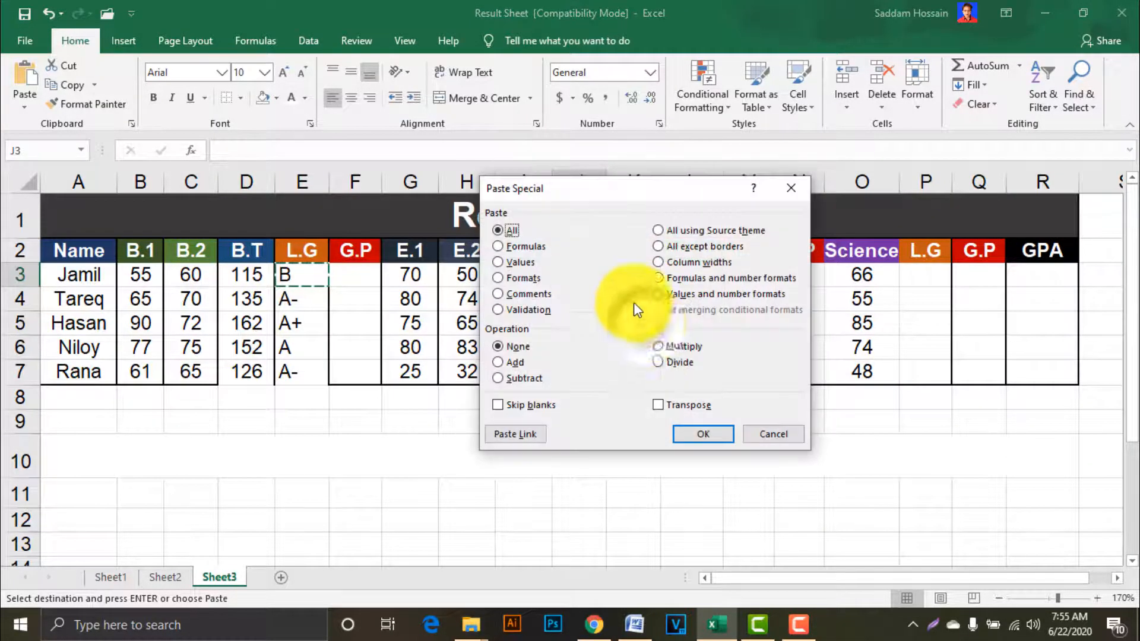
click(688, 432)
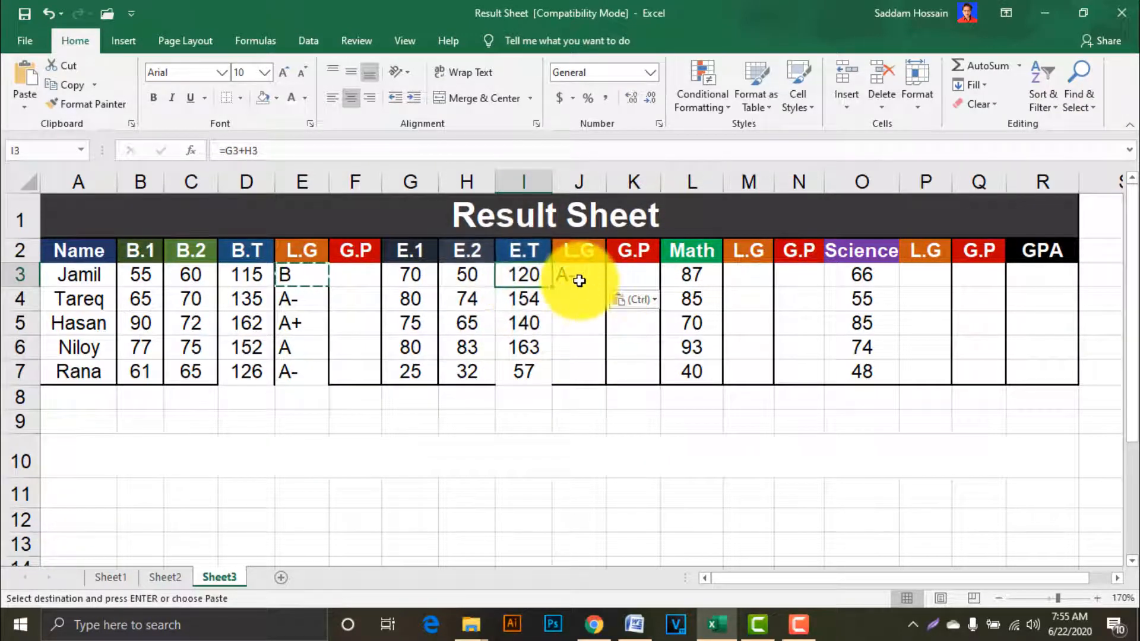
drag(605, 286, 602, 382)
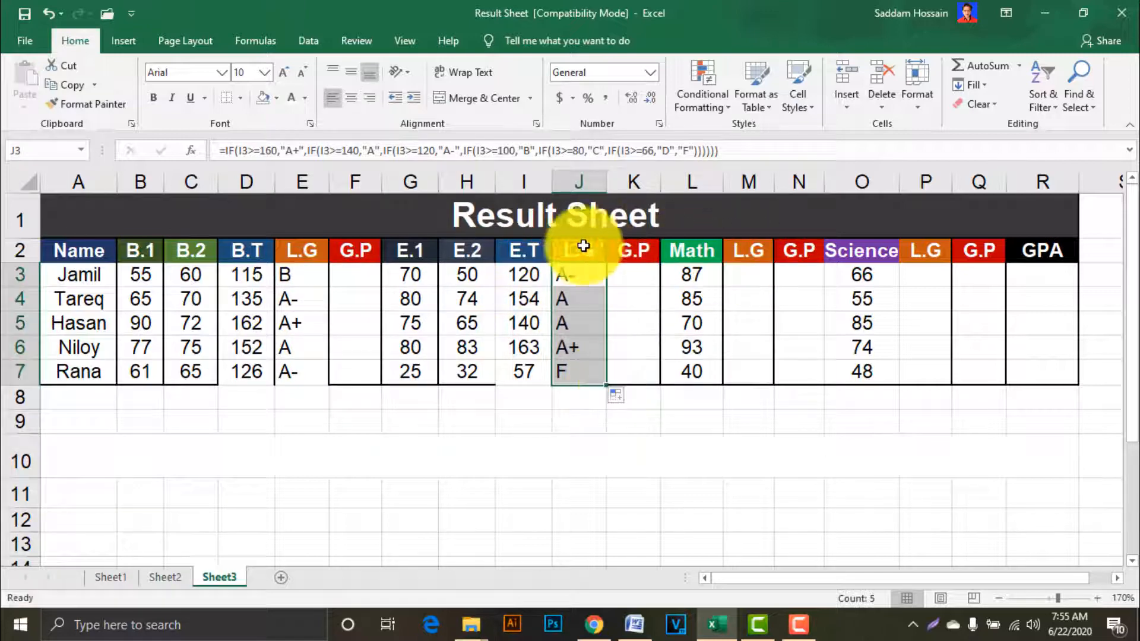
Step: Start a nested IF formula in M3 for the Math letter grade with the first condition: =IF(L3>=80,"A+",
click(752, 277)
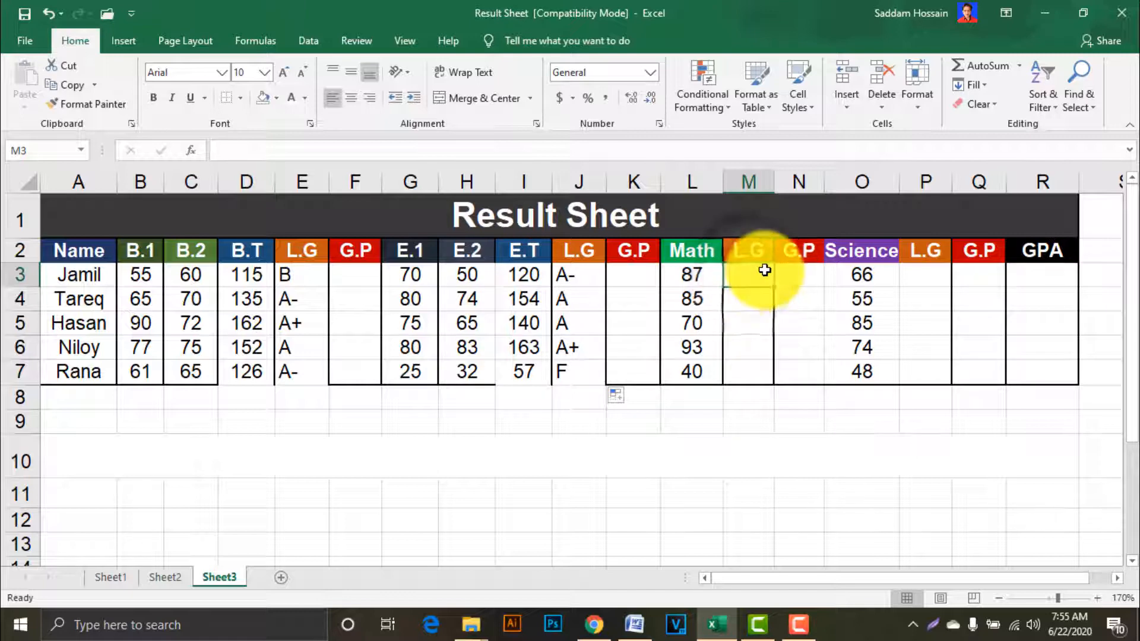
text(=IF)
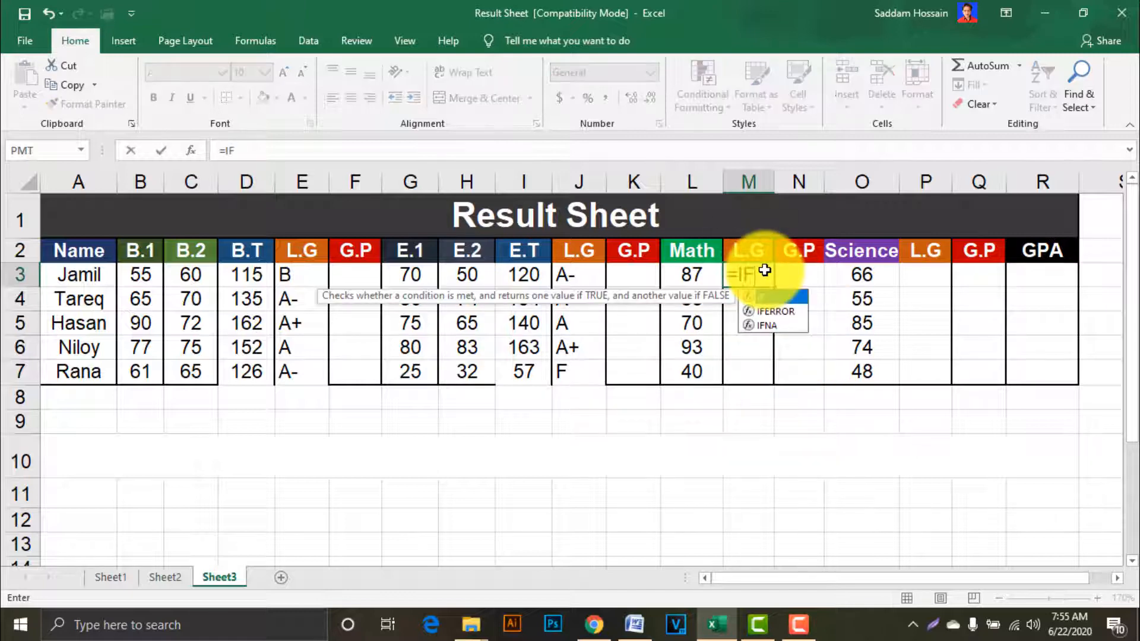
text(()
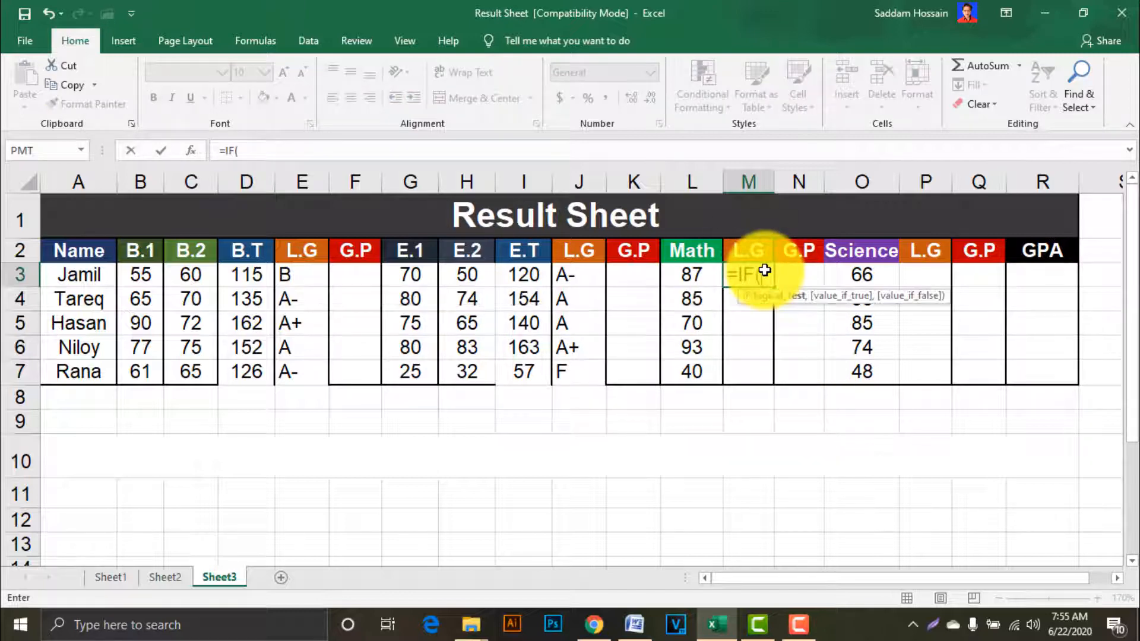
click(688, 272)
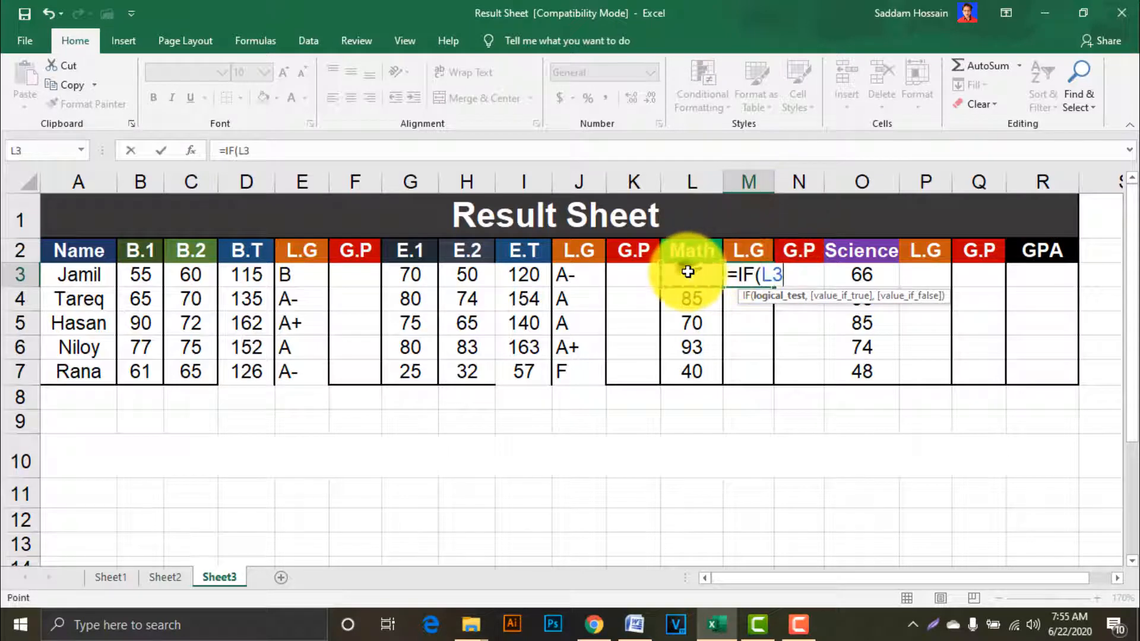
text(>=80)
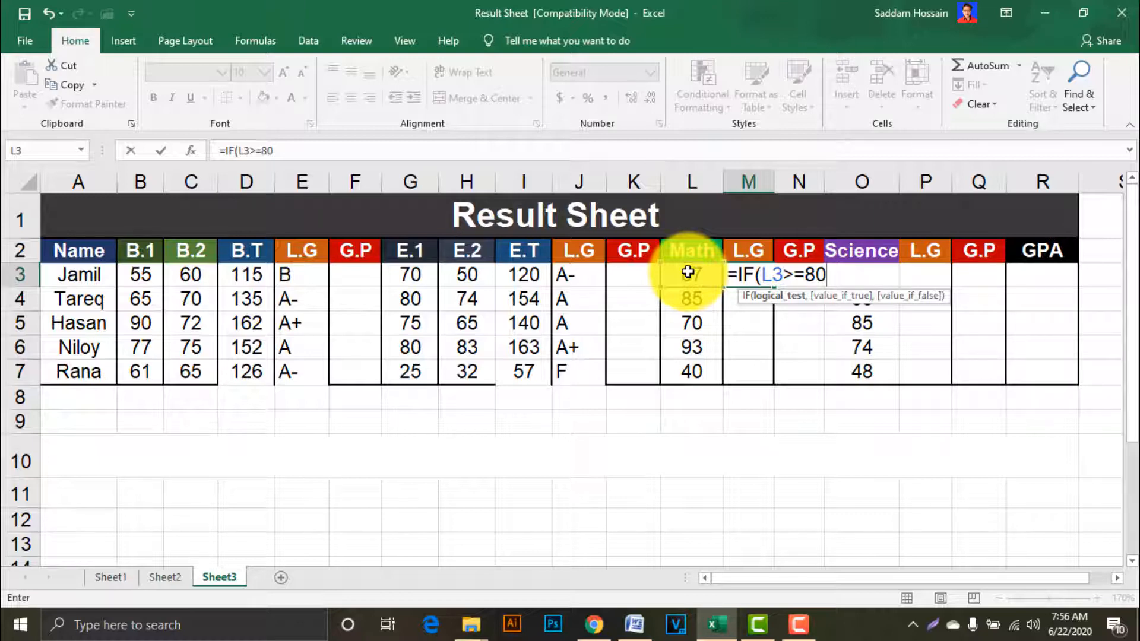
text(,)
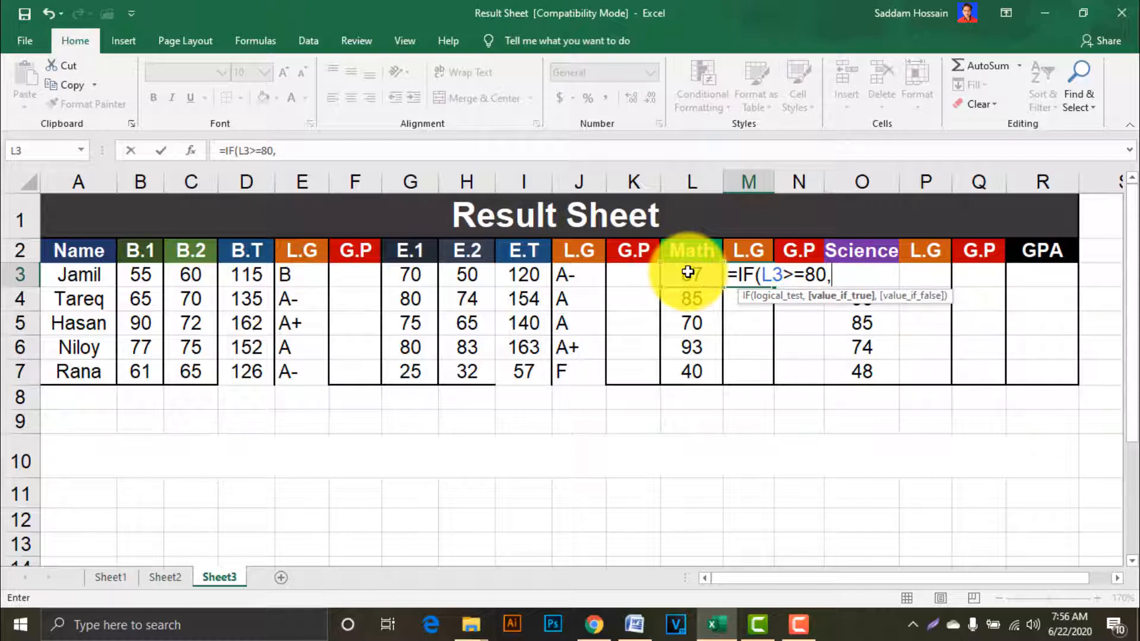
text("A+",IF)
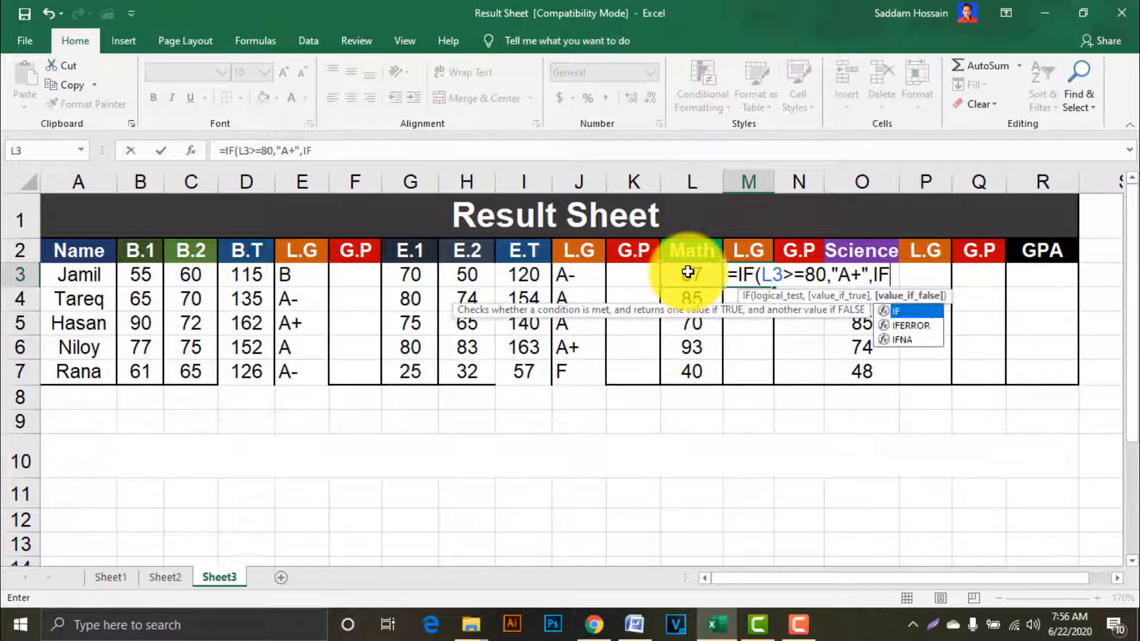
Step: Add the second condition for grade A to the M3 formula: IF(L3>=70,"A",
text(()
click(688, 272)
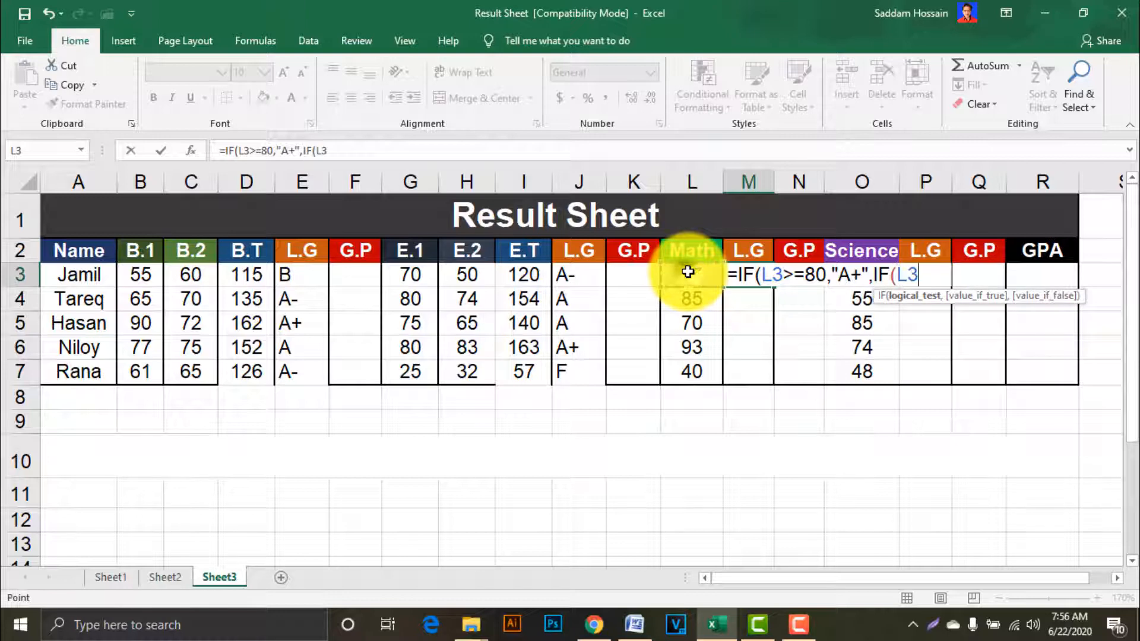
text(>=70)
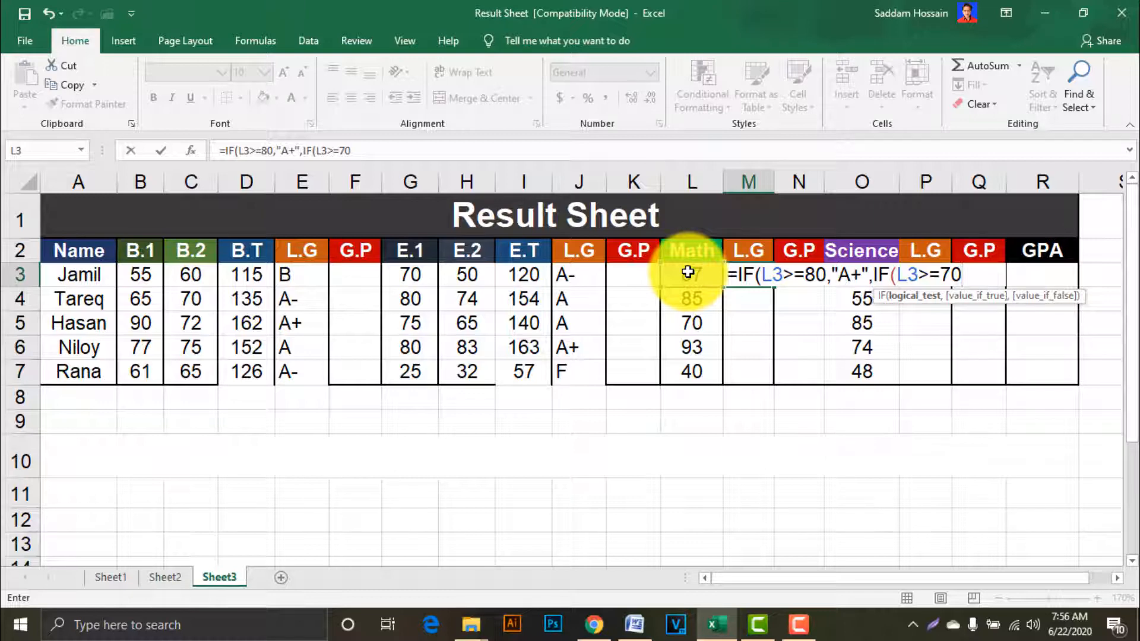
text(,)
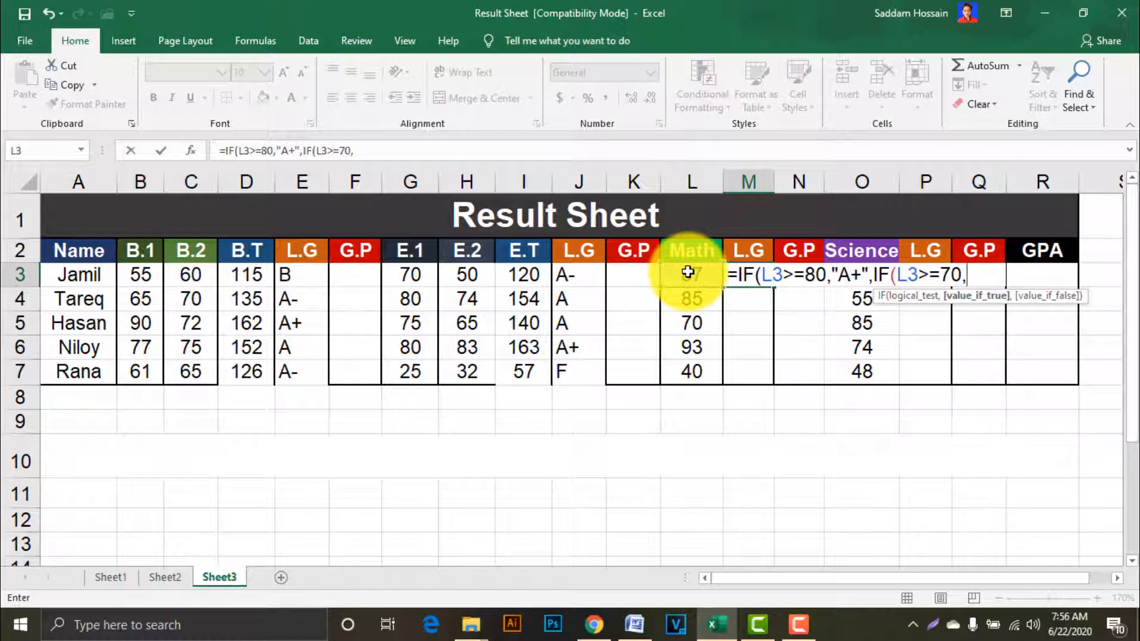
text("A",I)
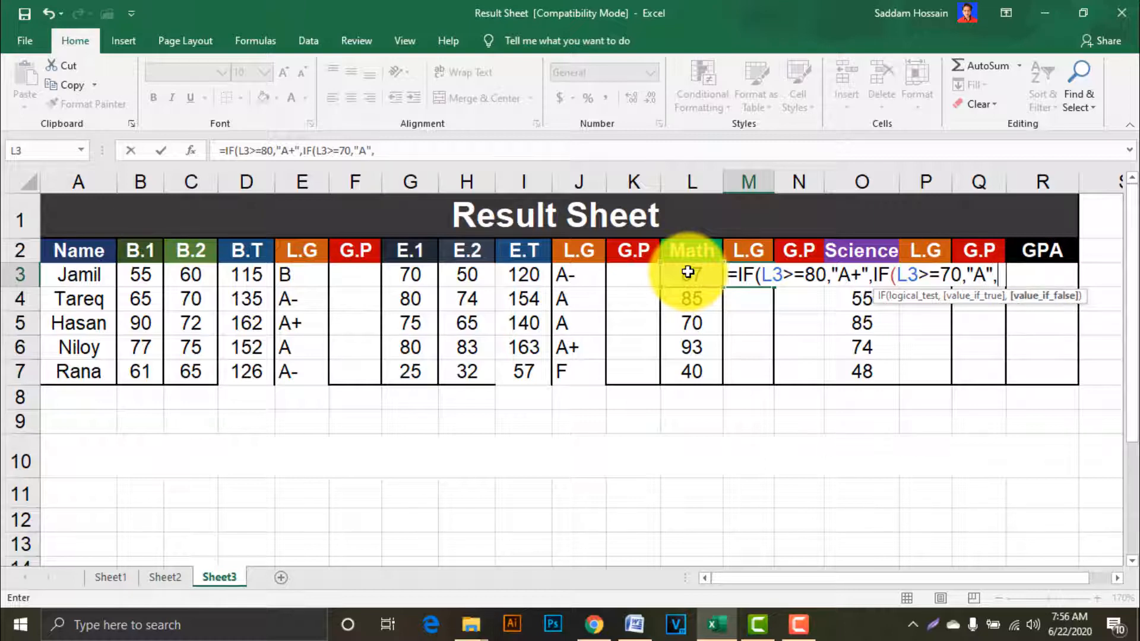
Step: Add the third condition for grade A- to the M3 formula: IF(L3>=60,"A-"
text(F)
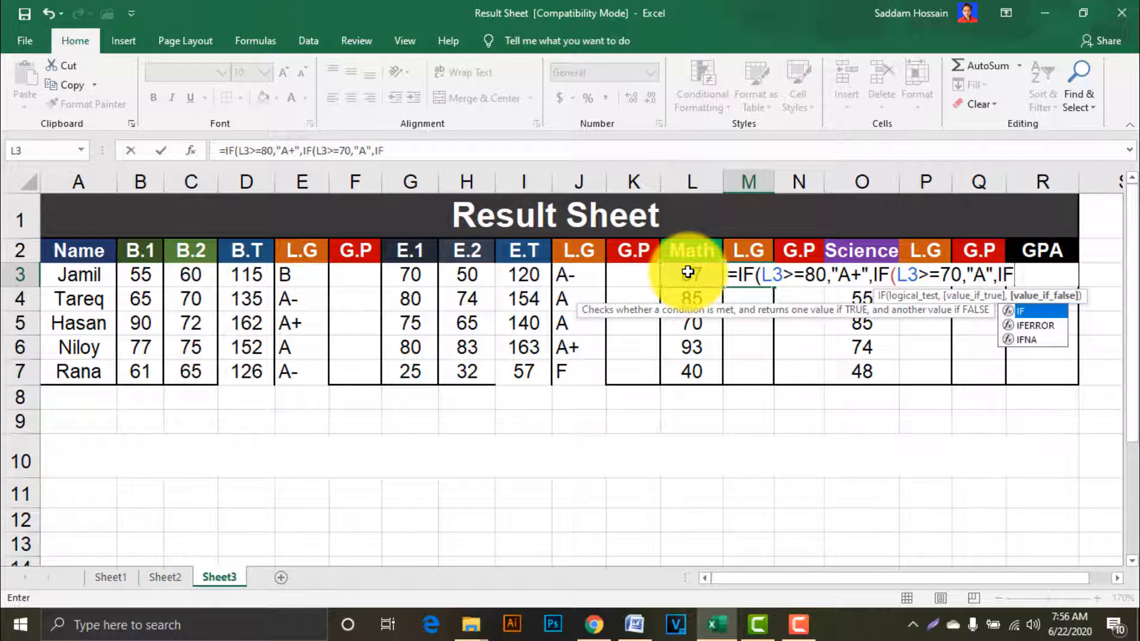
text(()
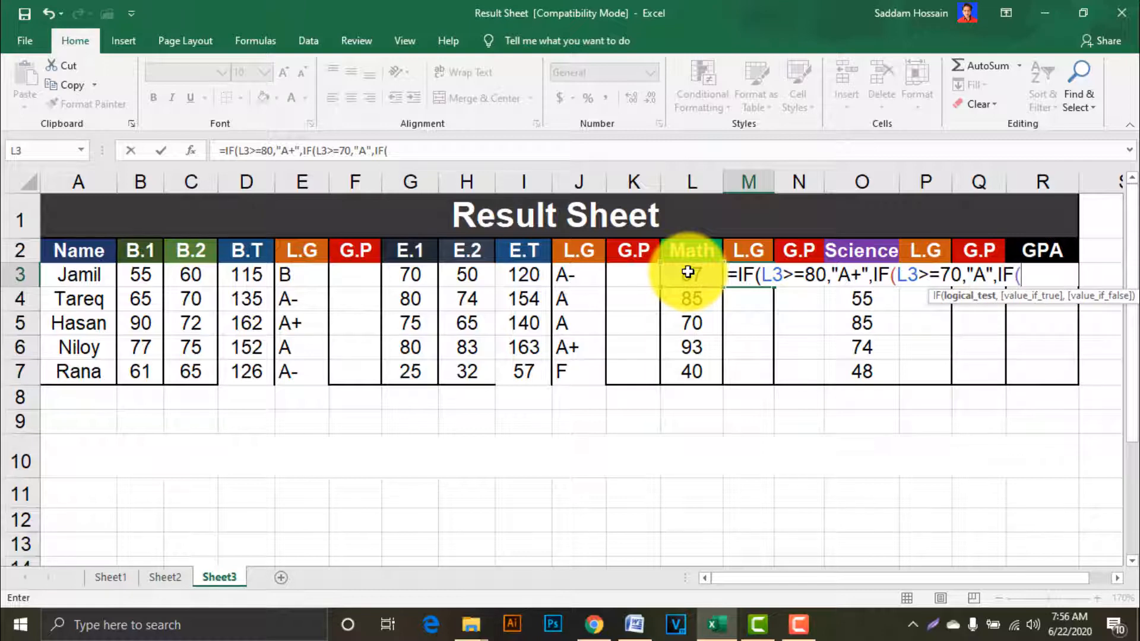
click(688, 271)
text(>=60)
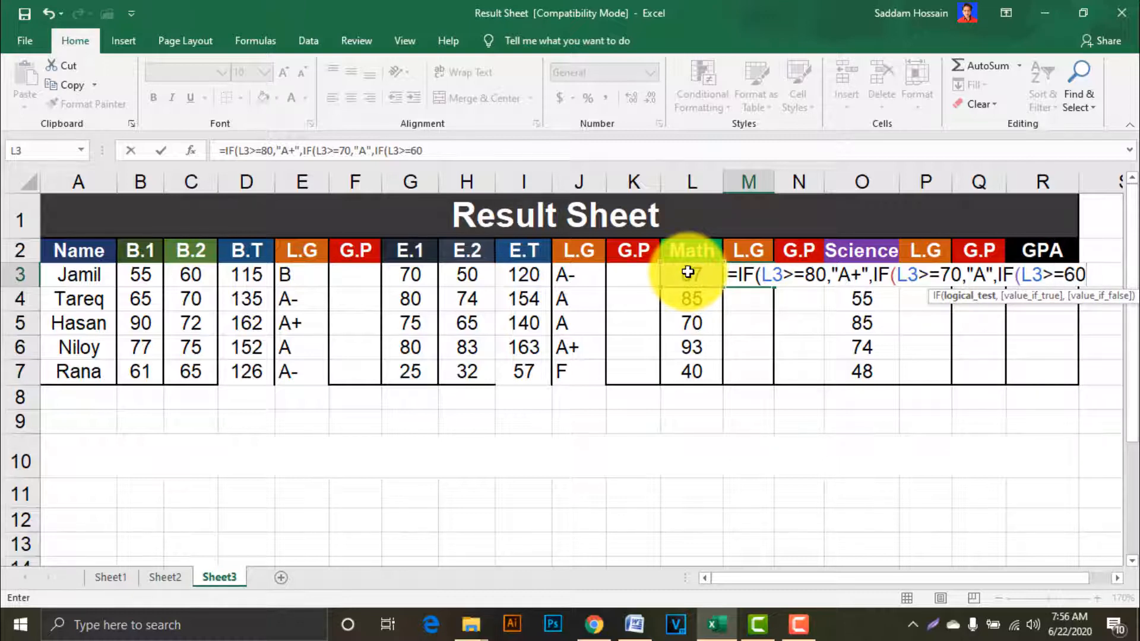
text(,")
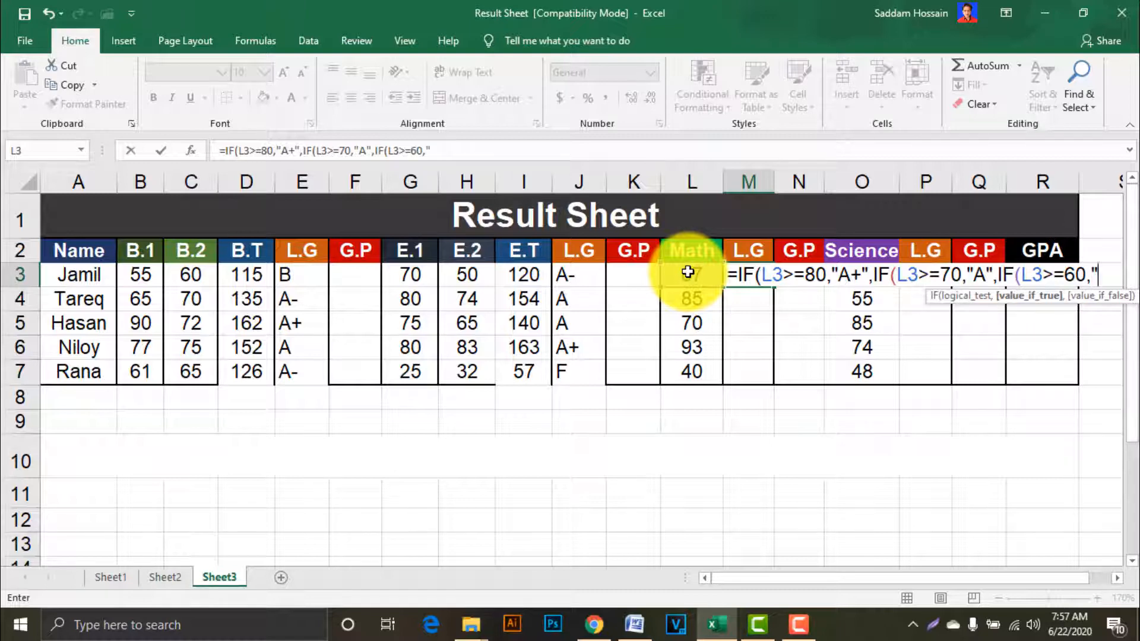
text(A-")
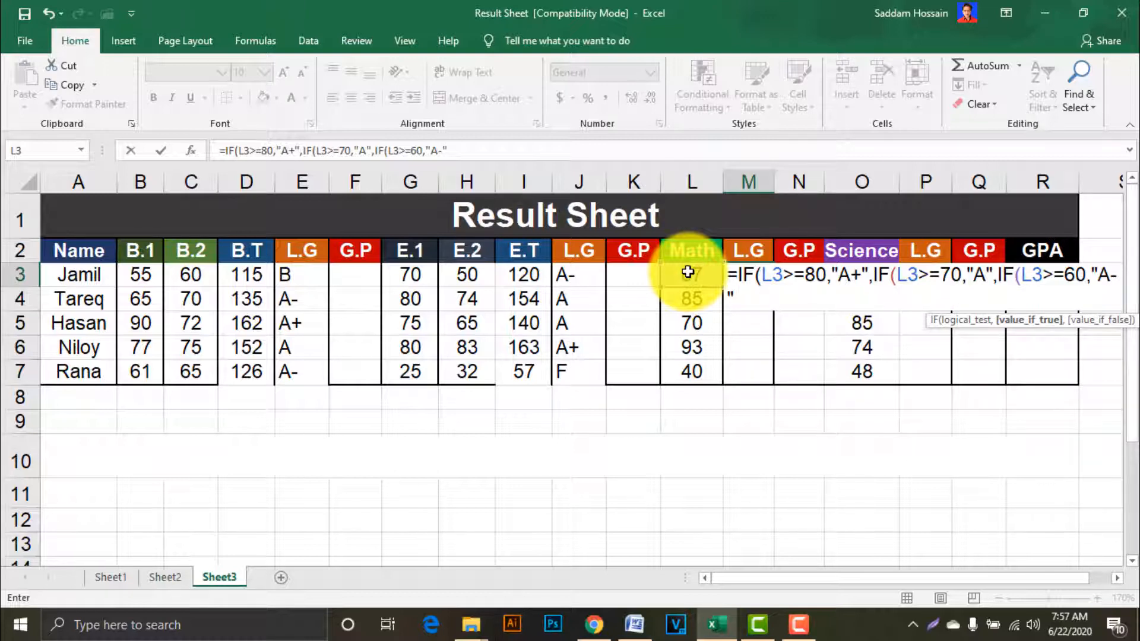
Step: Add the fourth condition for grade B to the M3 formula: IF(L3>=50,"B",
text(,IF)
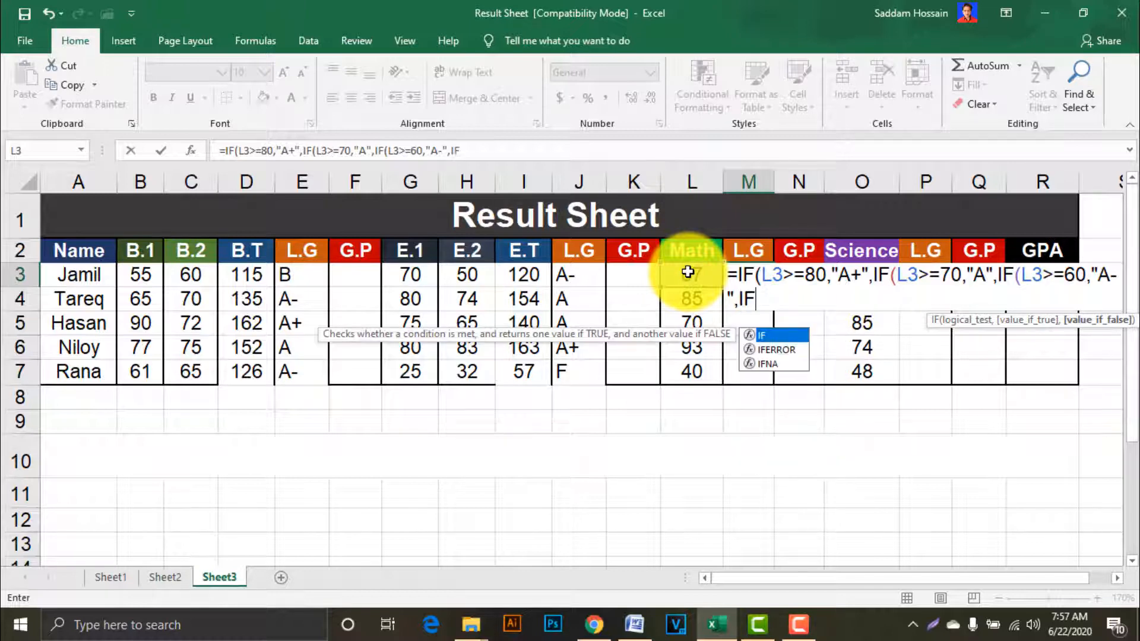
text(()
click(688, 272)
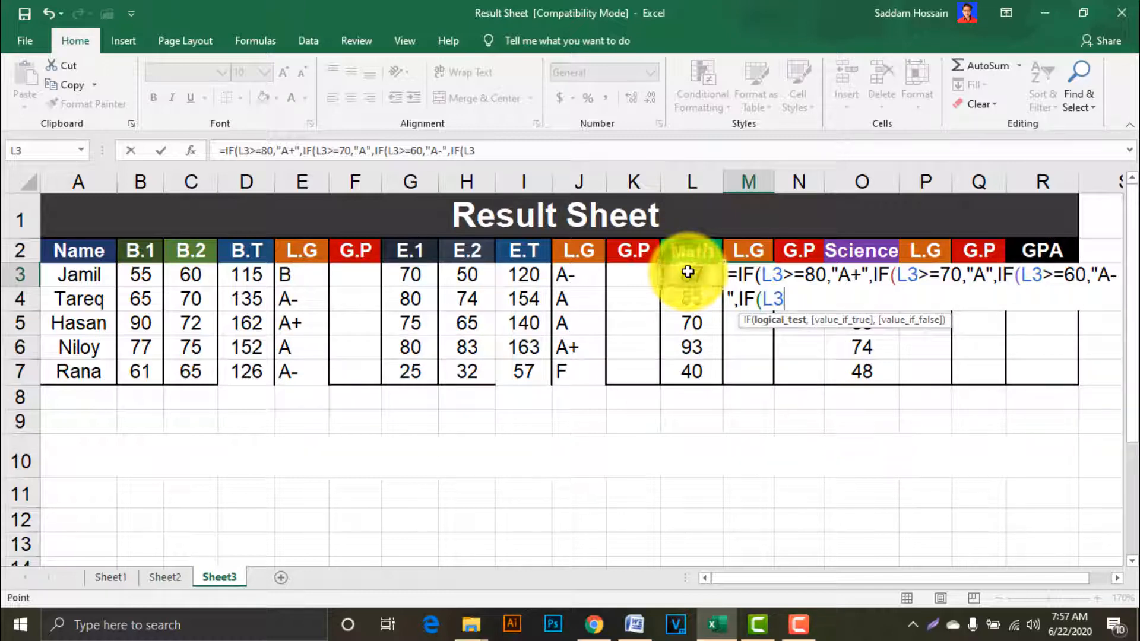
text(>=)
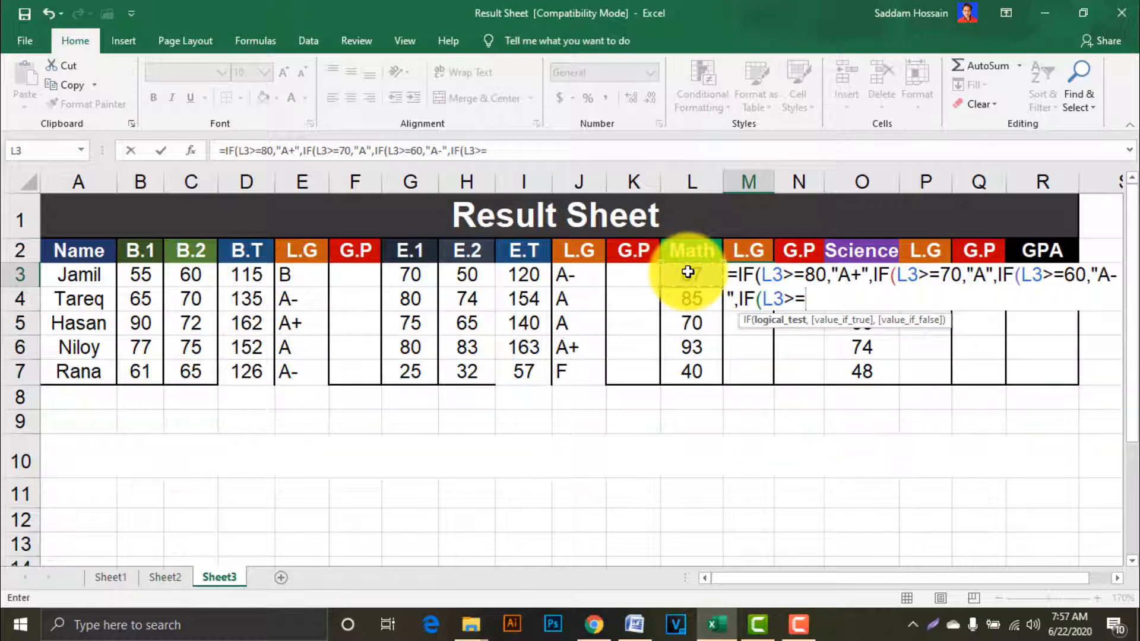
text(50,)
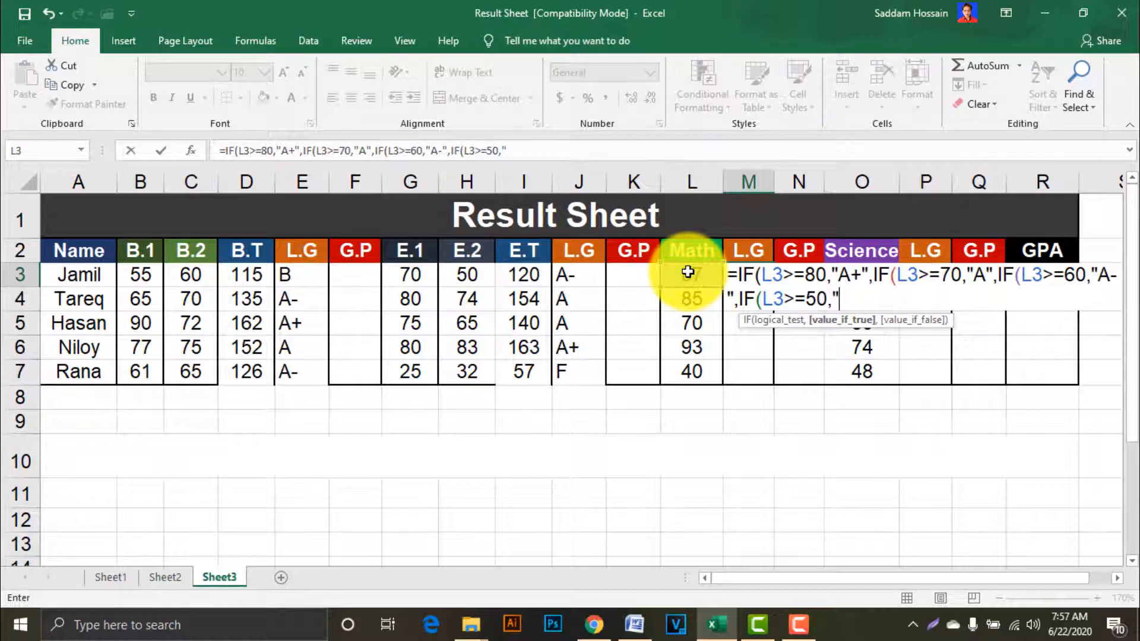
text("B",)
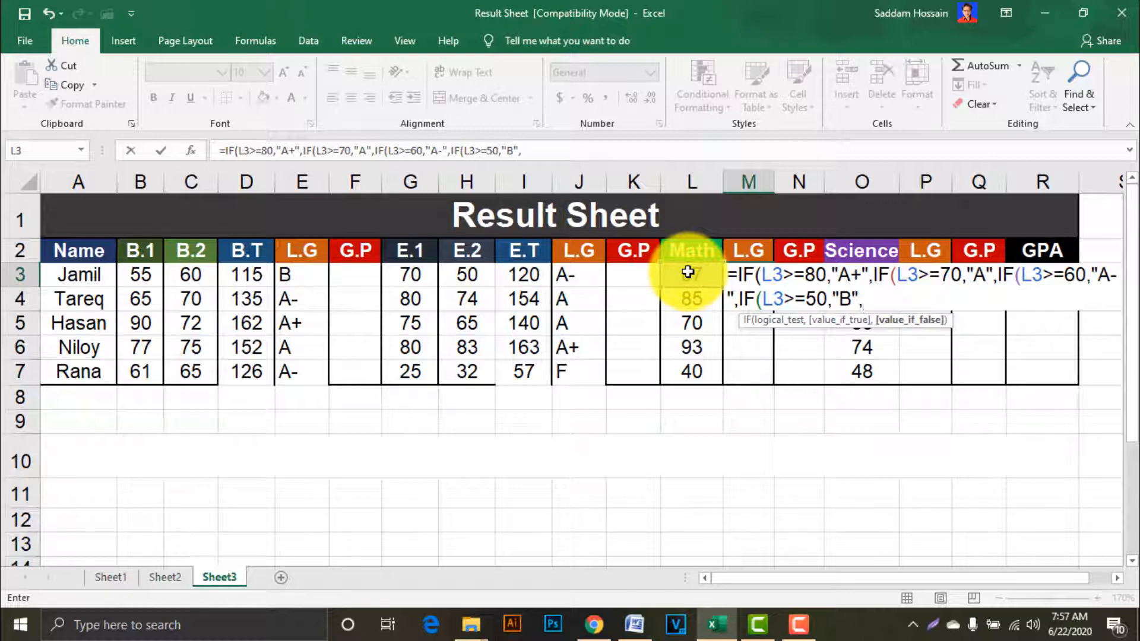
Step: Add the fifth condition for grade C to the M3 formula: IF(L3>=40,"C",
text(IF()
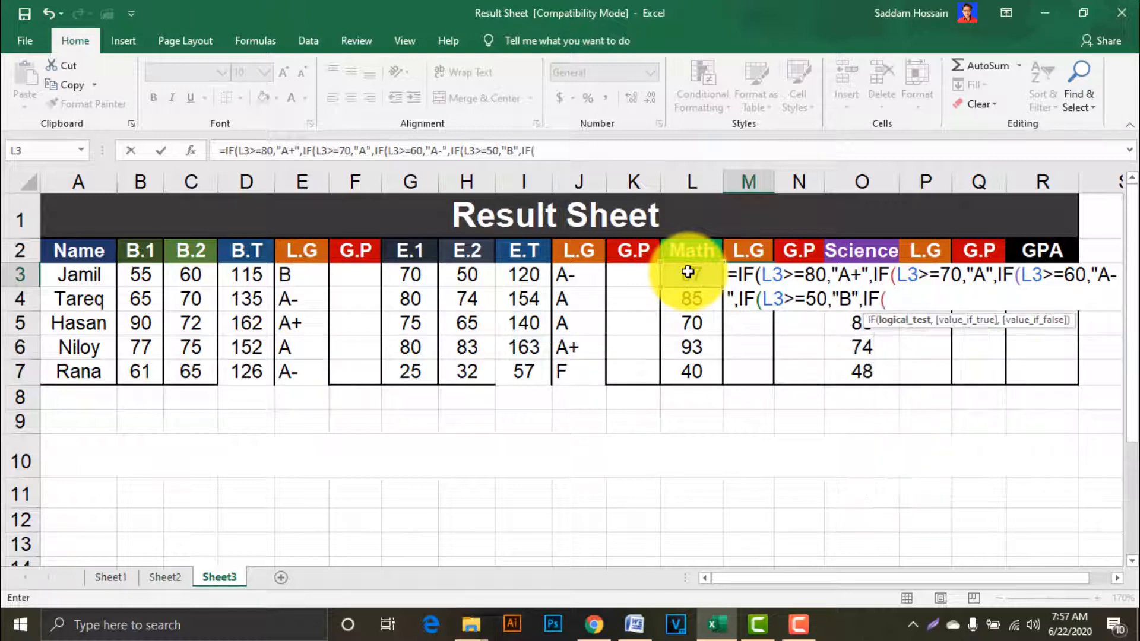
click(688, 272)
text(>=40)
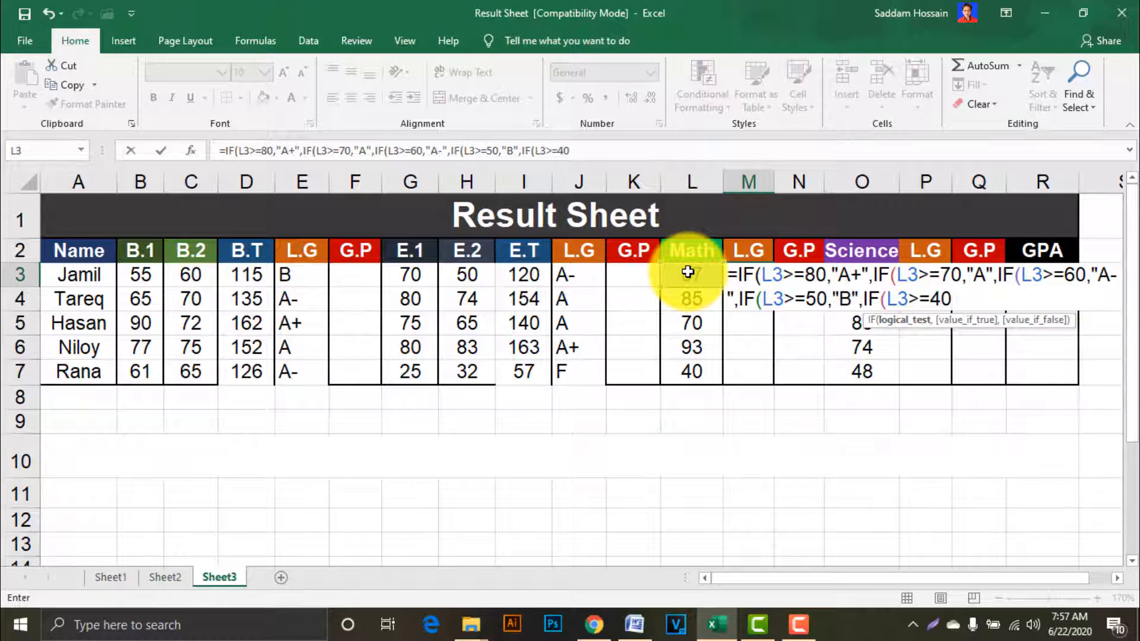
text(,)
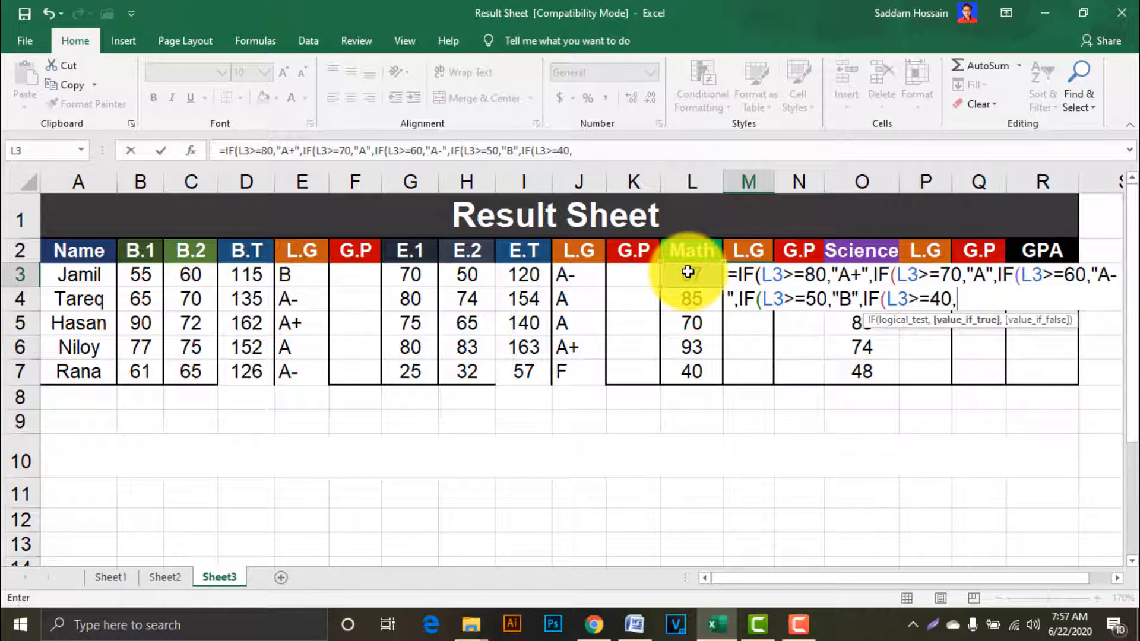
text("C",IF)
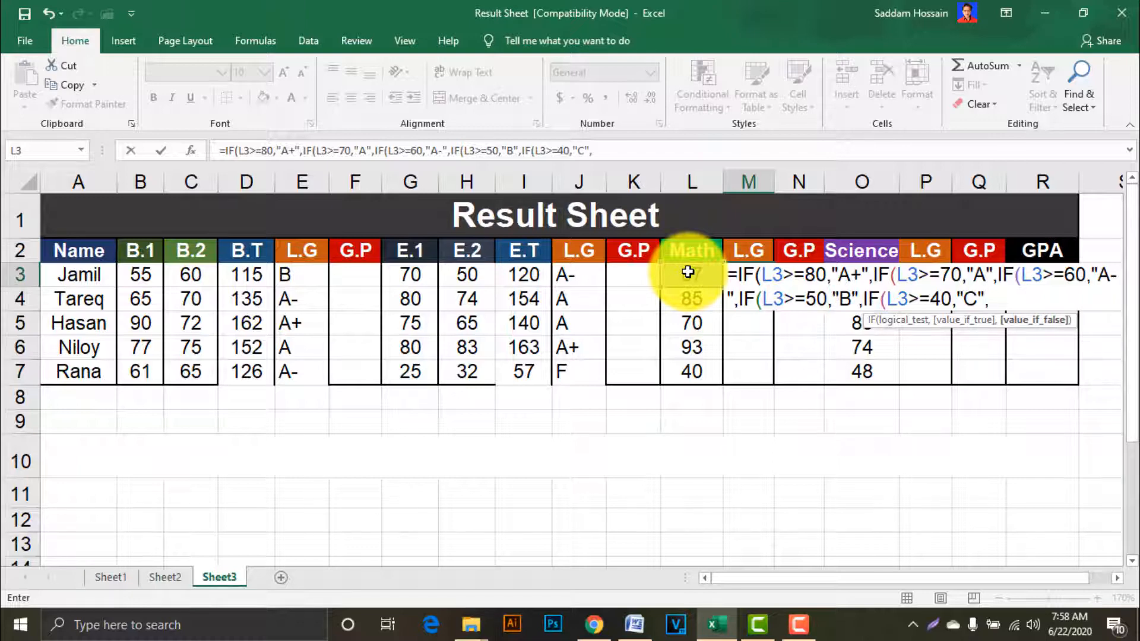
Step: Add the sixth condition for grade D to the M3 formula: IF(L3>=33,"D",
text(()
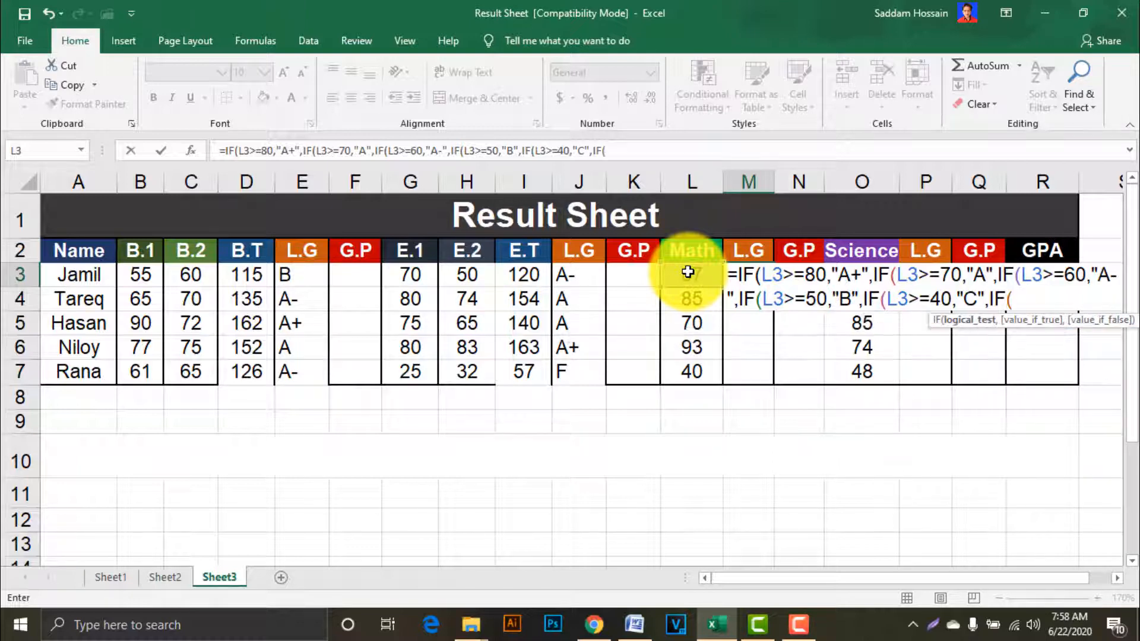
click(688, 272)
text(>=333)
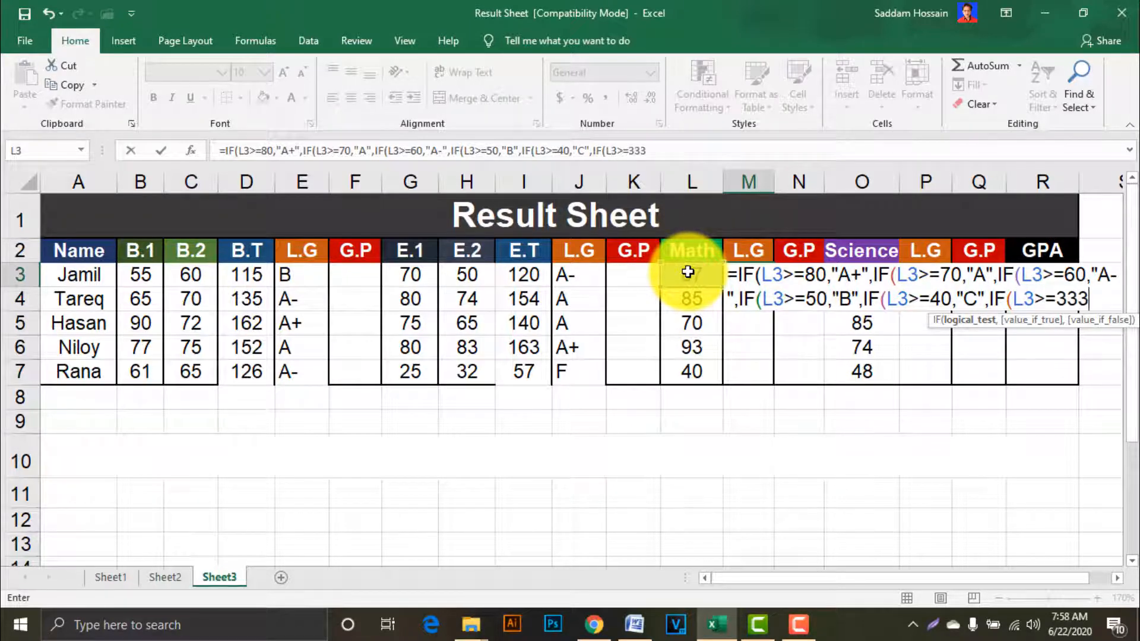
key(BackSpace)
text(,)
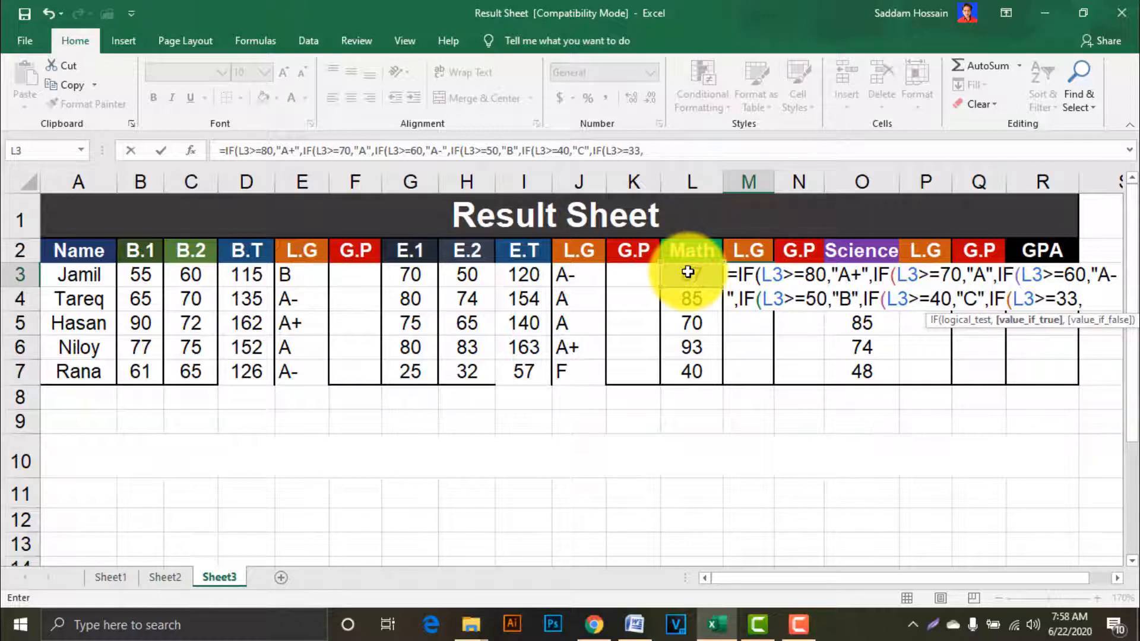
text("D")
text(,)
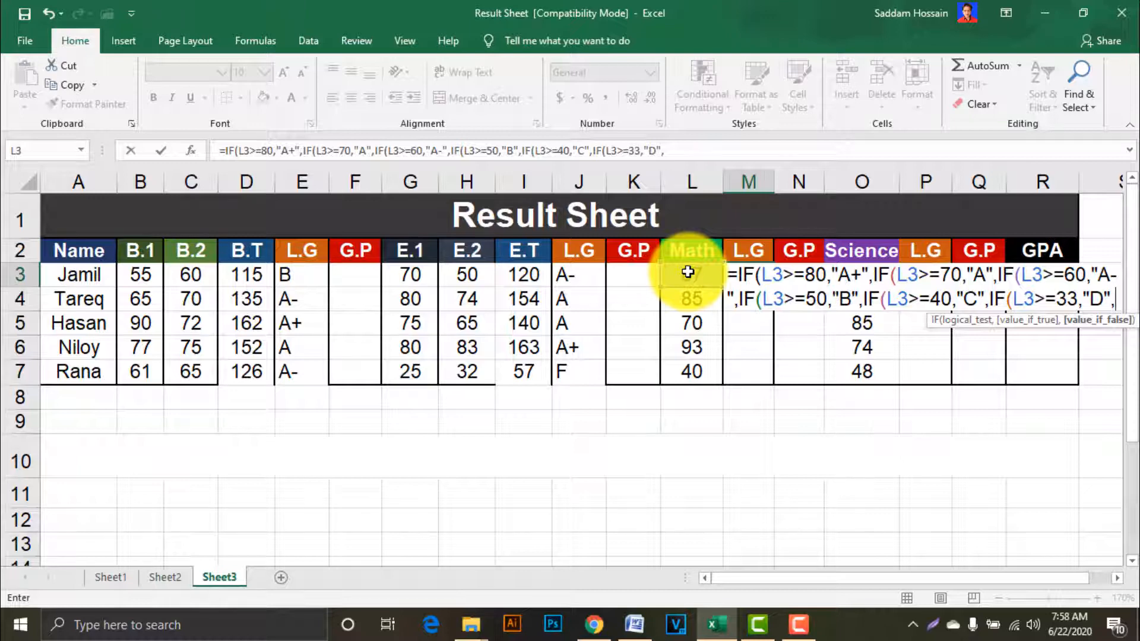
Step: Complete the M3 formula with "F" as the fallback grade and six closing parentheses, and check its grade against the Math mark in L3
text("F")
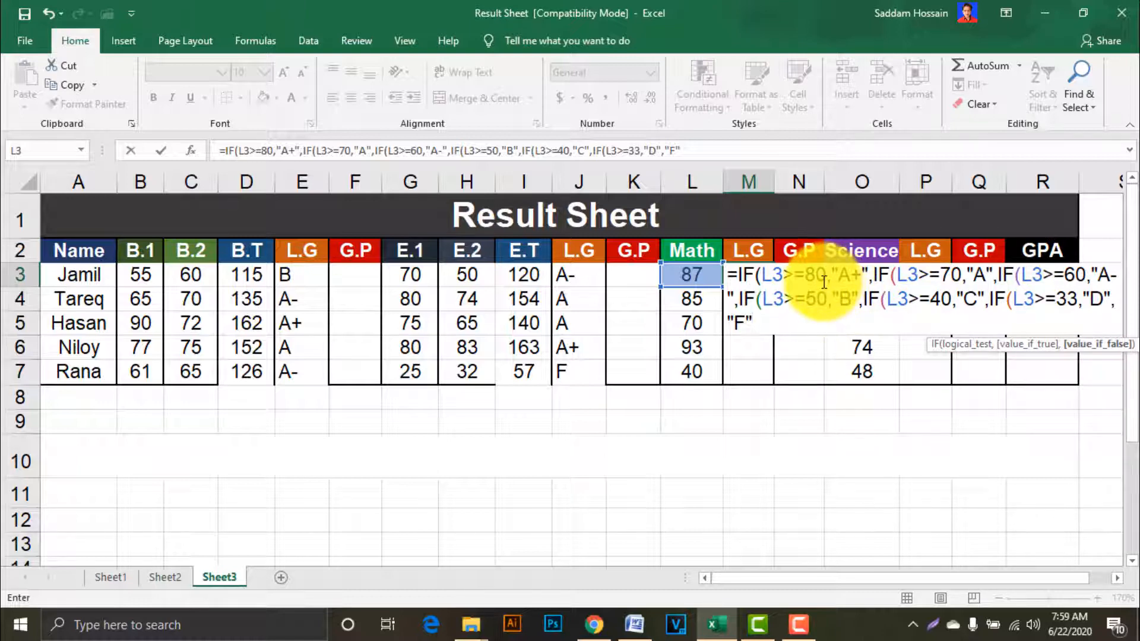
click(766, 321)
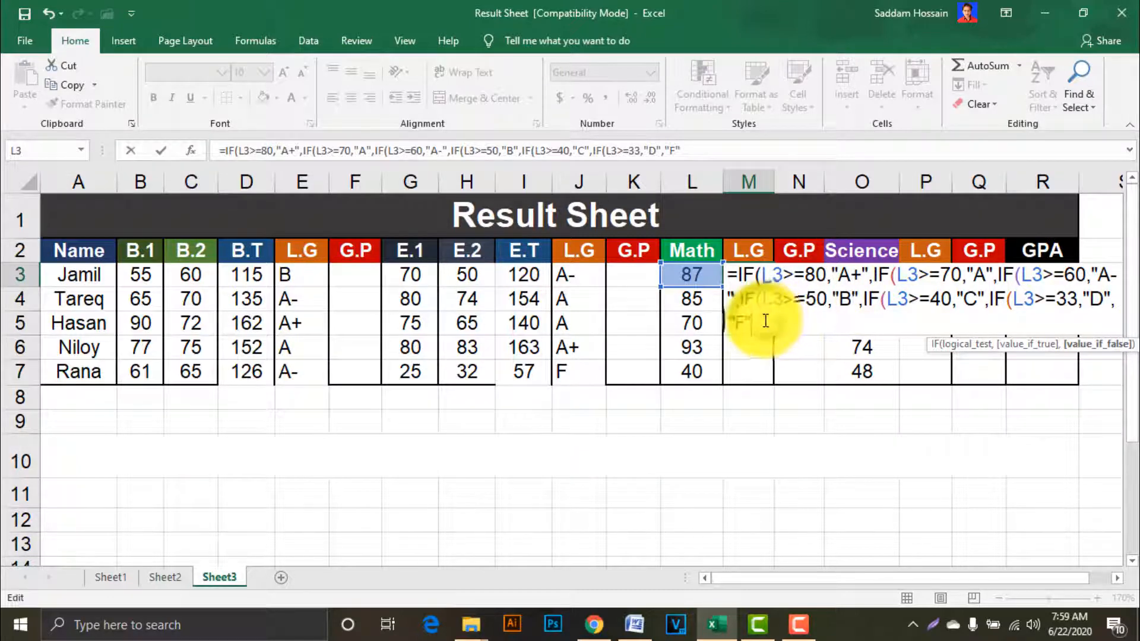
text())))))
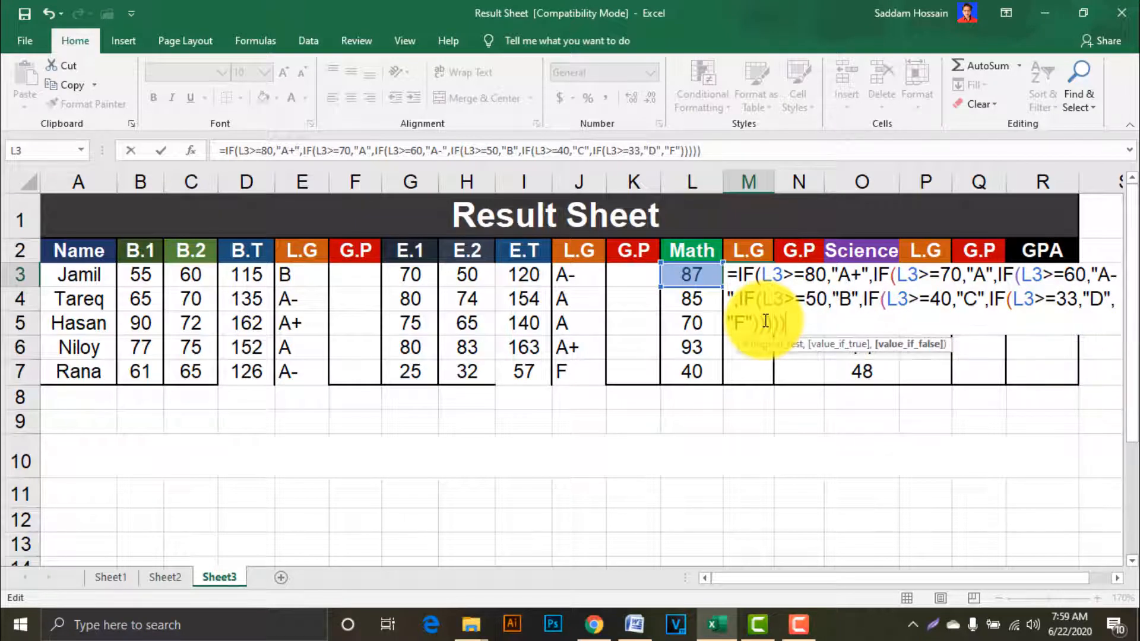
text())
key(Return)
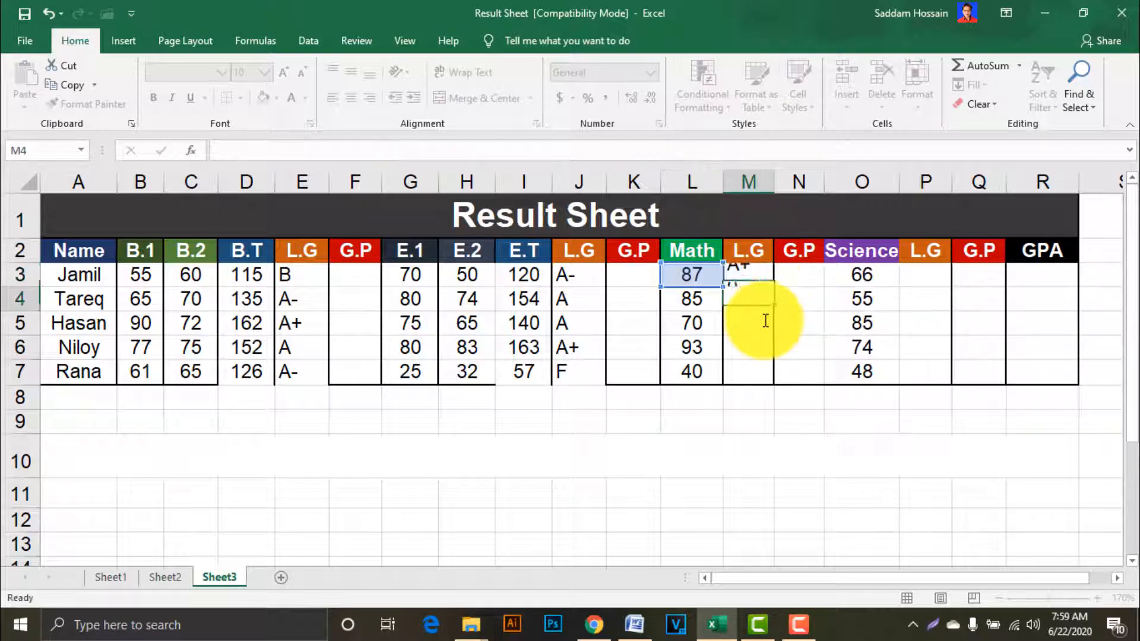
click(695, 280)
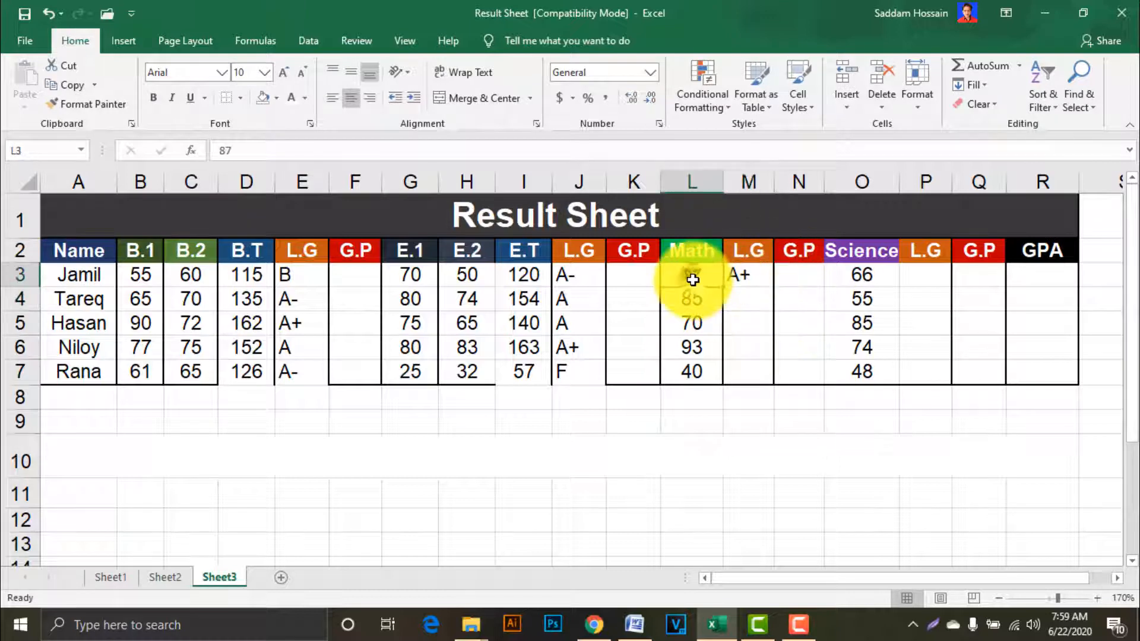
click(744, 276)
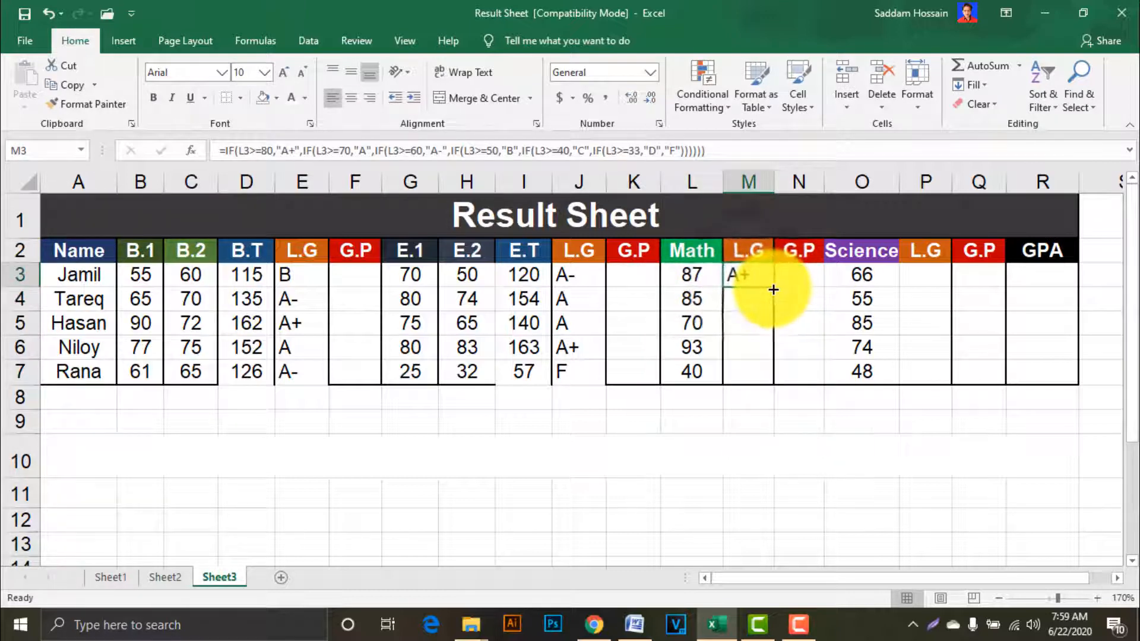
Step: Fill the M3 letter grade formula down to M7 and check the copied formula in M7
drag(773, 287, 765, 382)
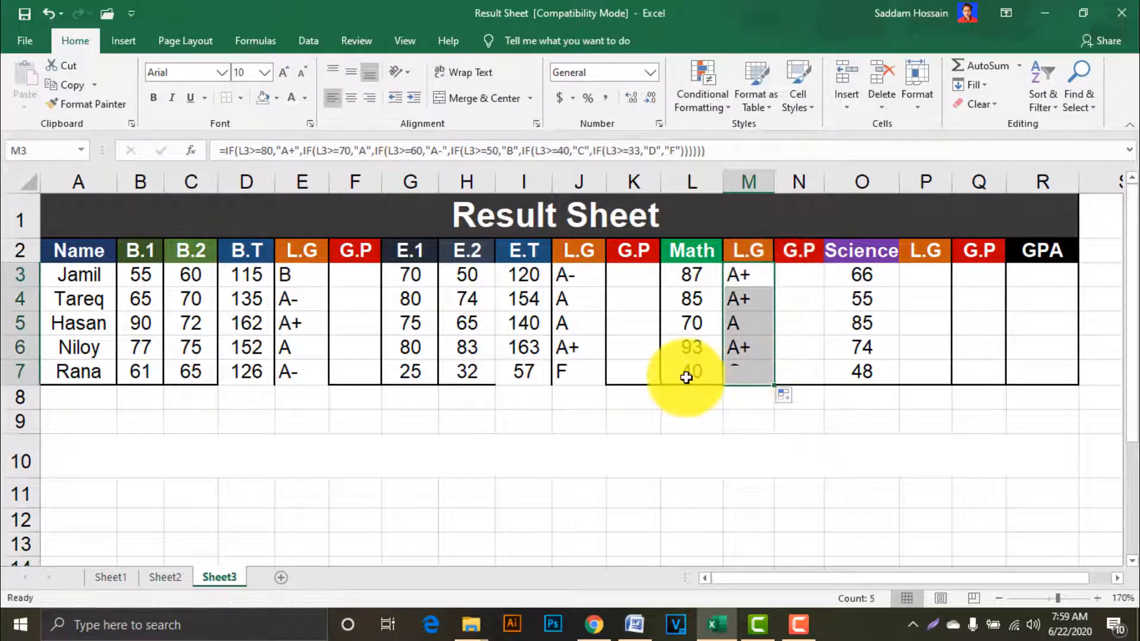
click(744, 372)
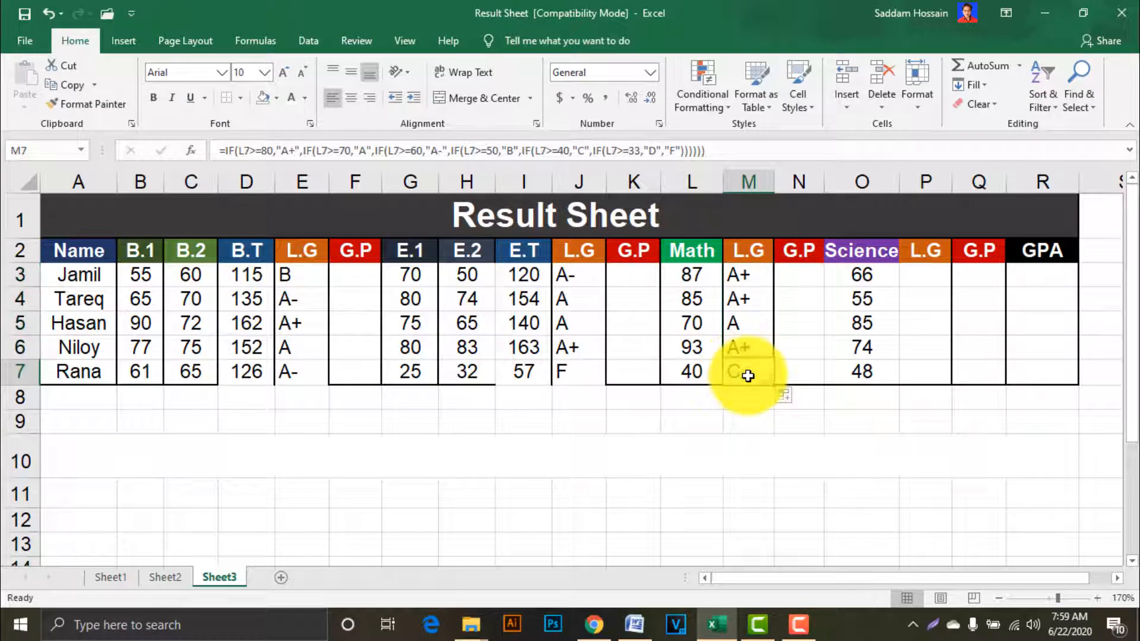
Step: Copy the M3 grade formula into the Science grade cell P3 using Paste Special with All, and fill it down to P7
click(736, 271)
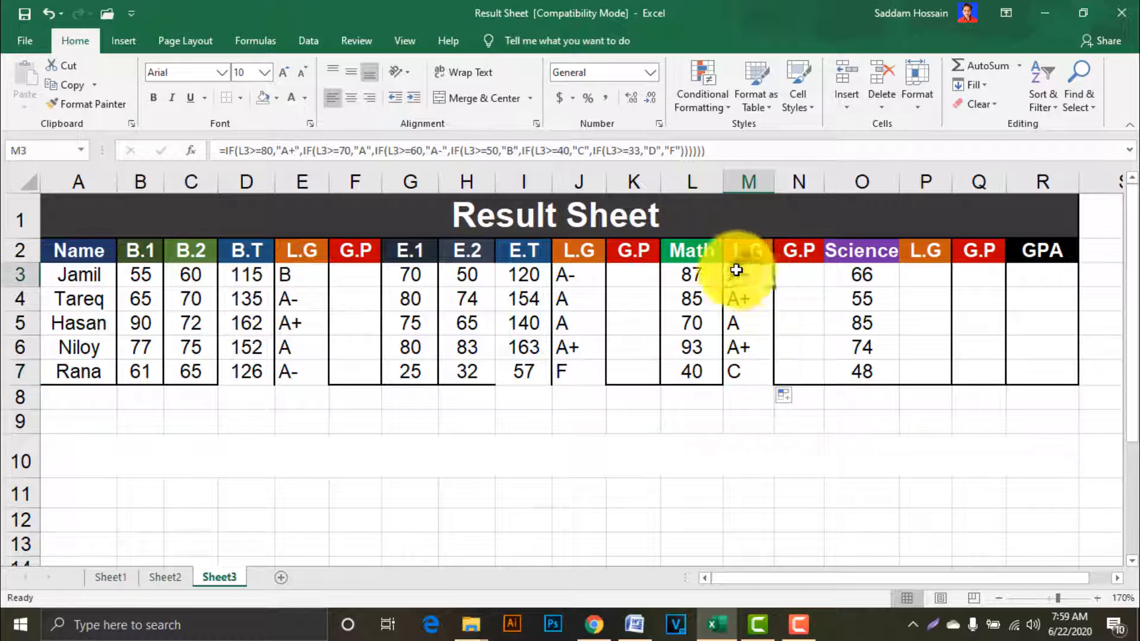
right_click(748, 276)
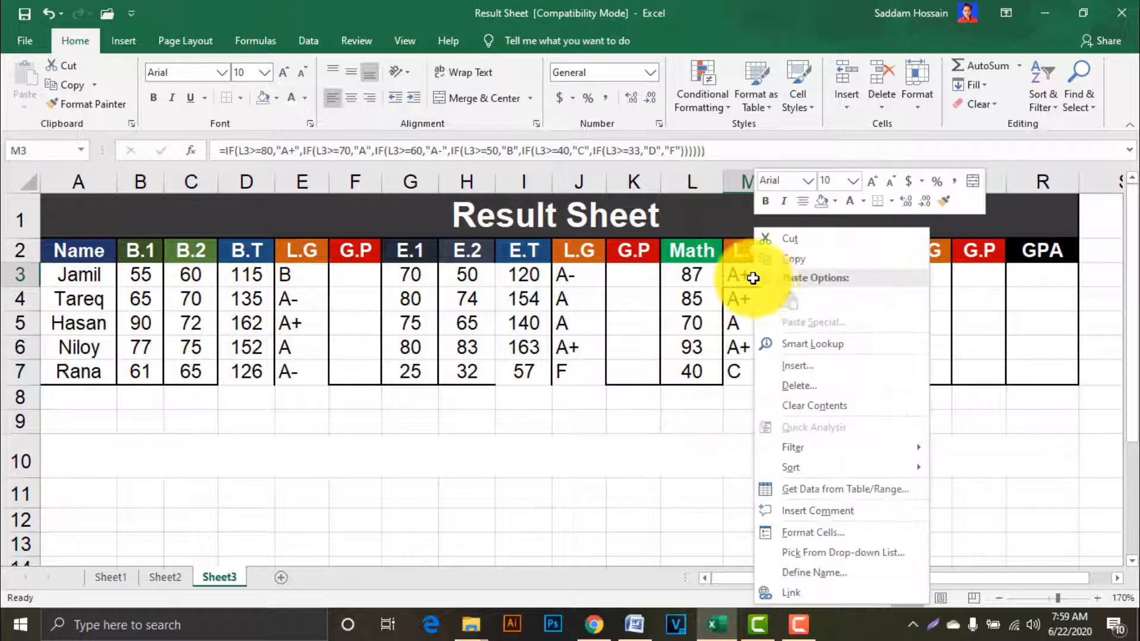
click(801, 262)
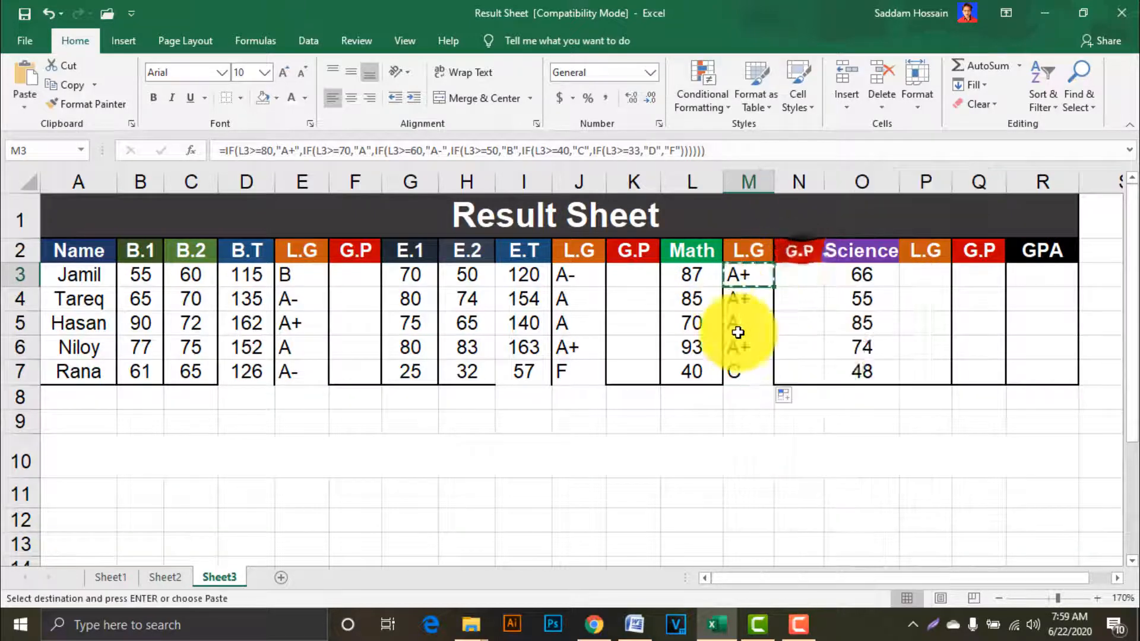
click(933, 272)
right_click(932, 273)
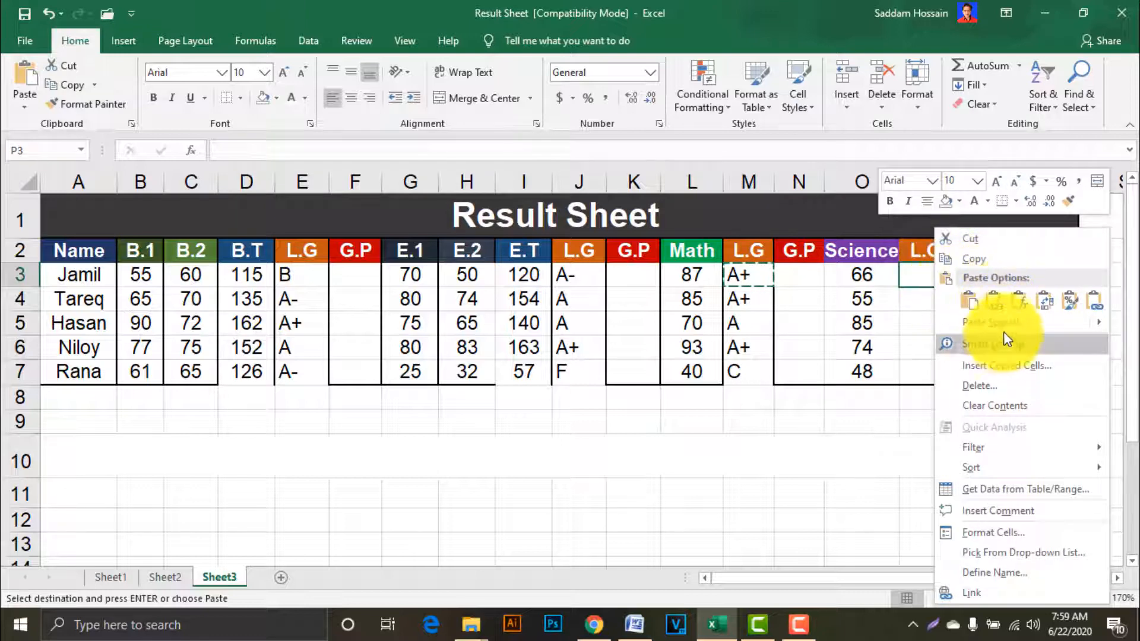
click(991, 322)
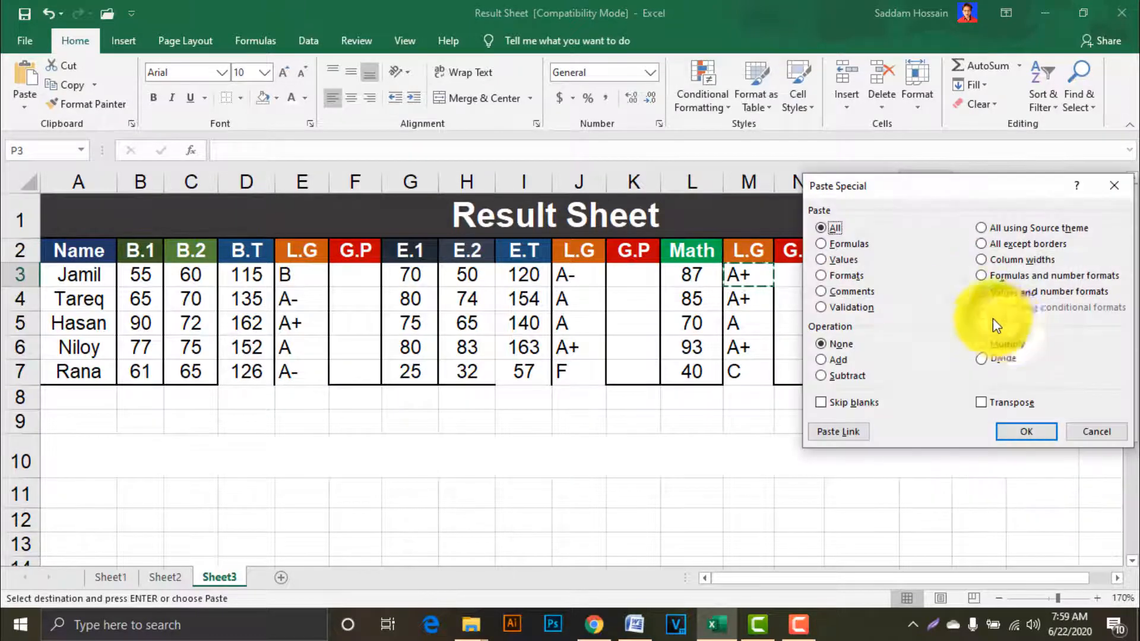
click(1018, 432)
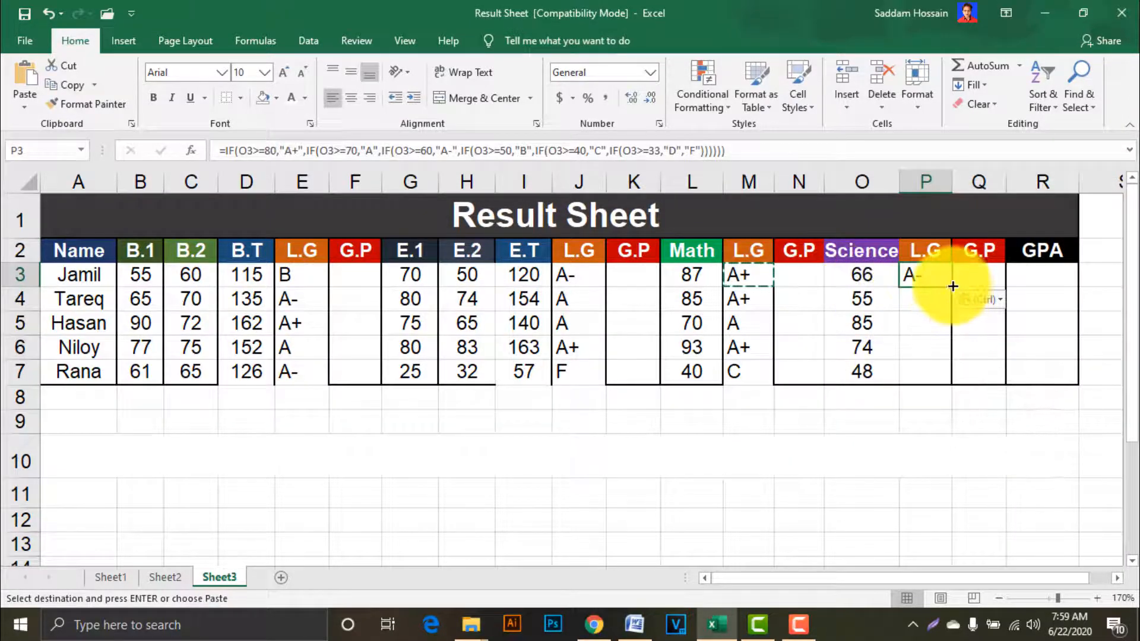
drag(952, 286, 946, 376)
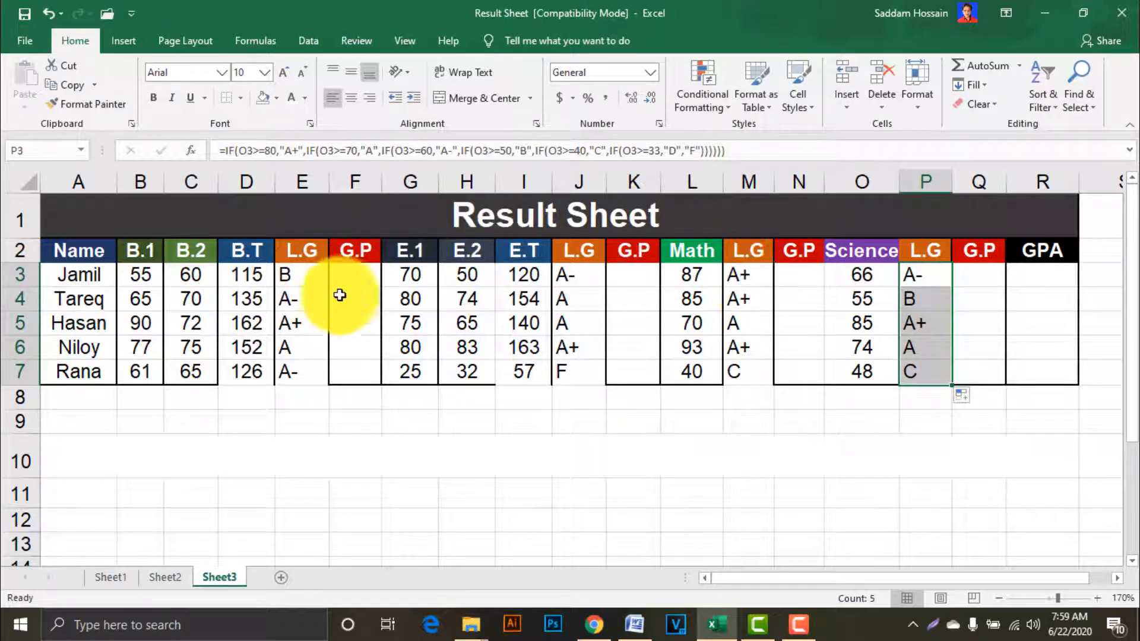
Step: Start a grade point formula in F3 that gives 5 for B.T totals of at least 160: =IF(D3>=160,5,
click(359, 274)
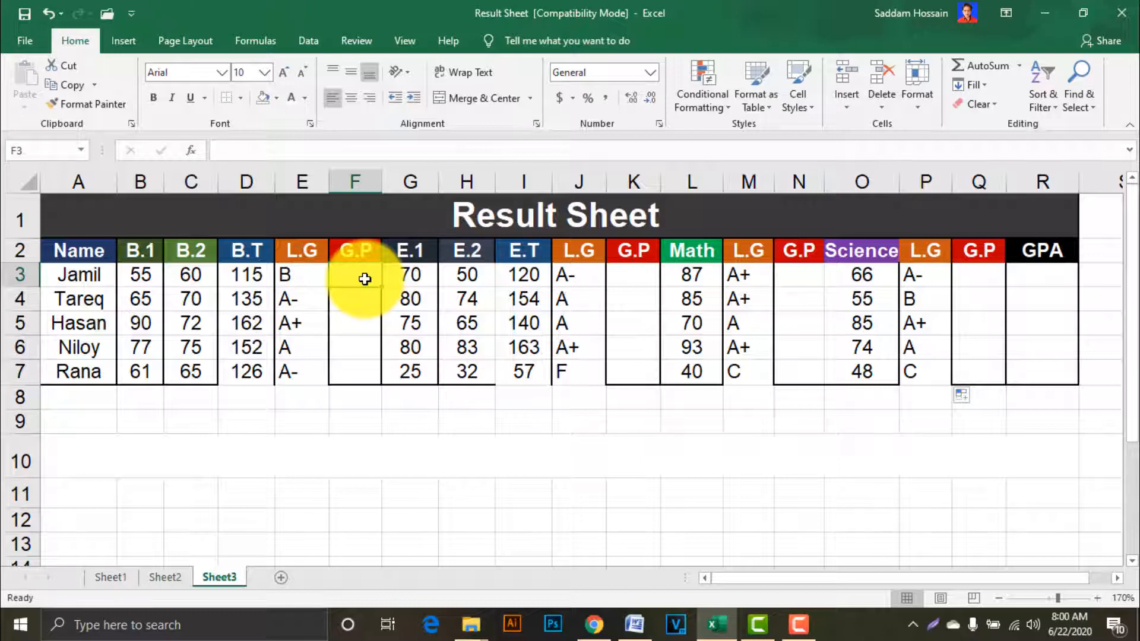
text(=IF)
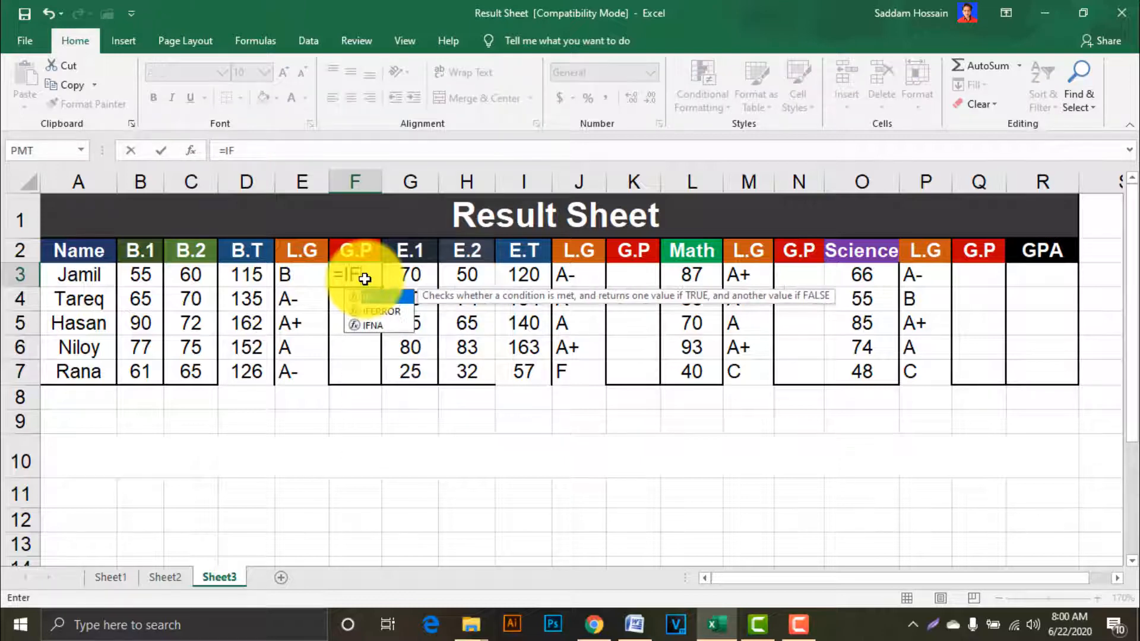
text(()
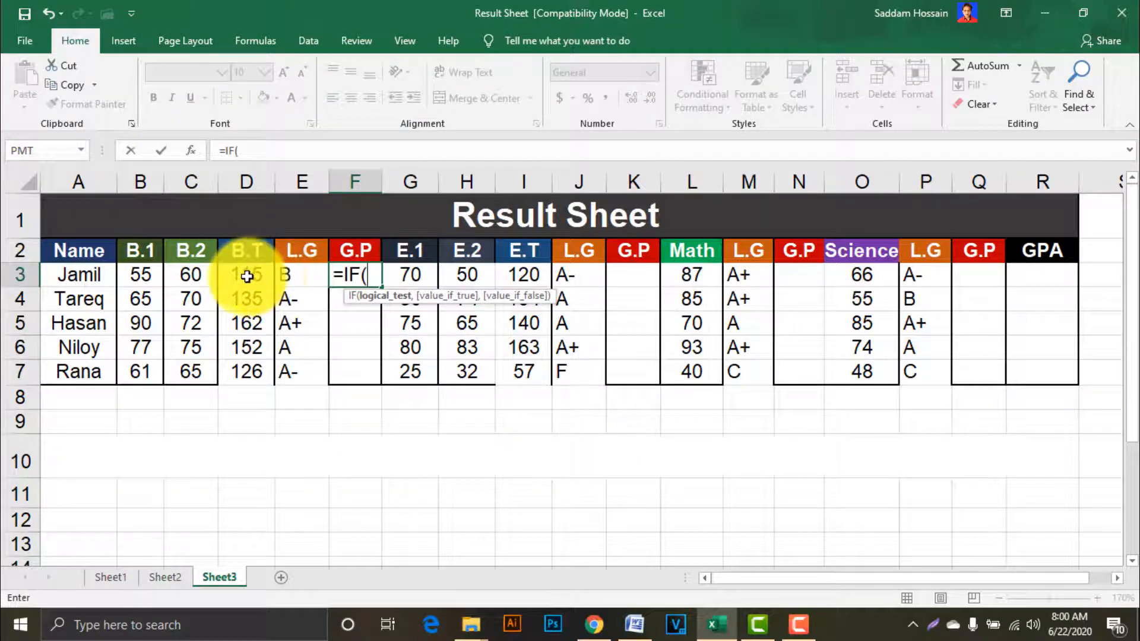
click(247, 276)
text(>=160)
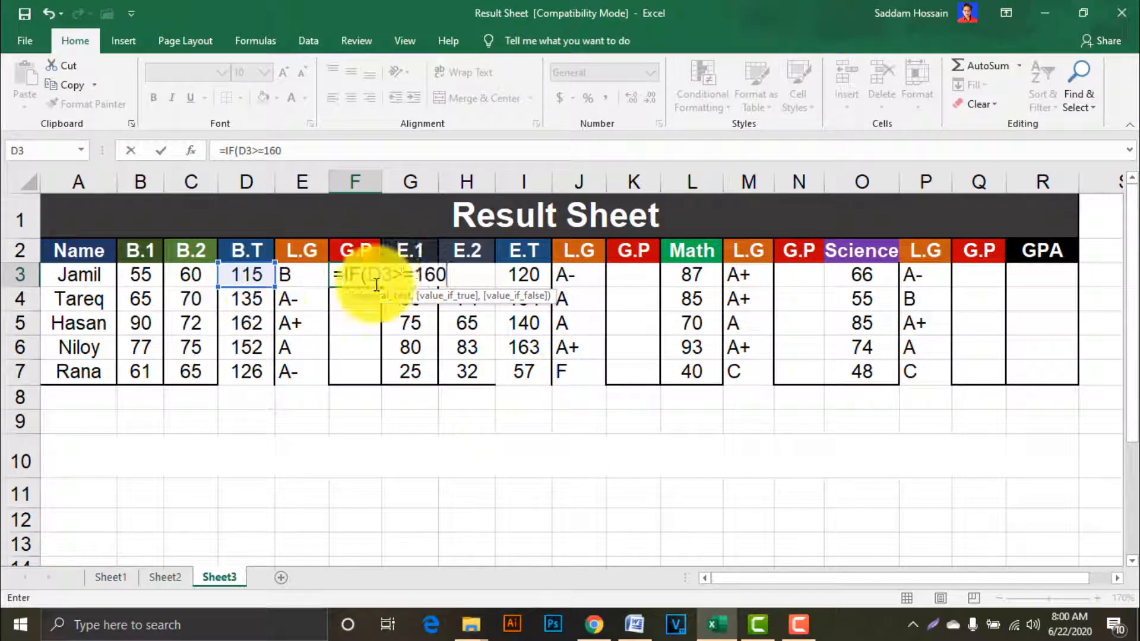
text(,)
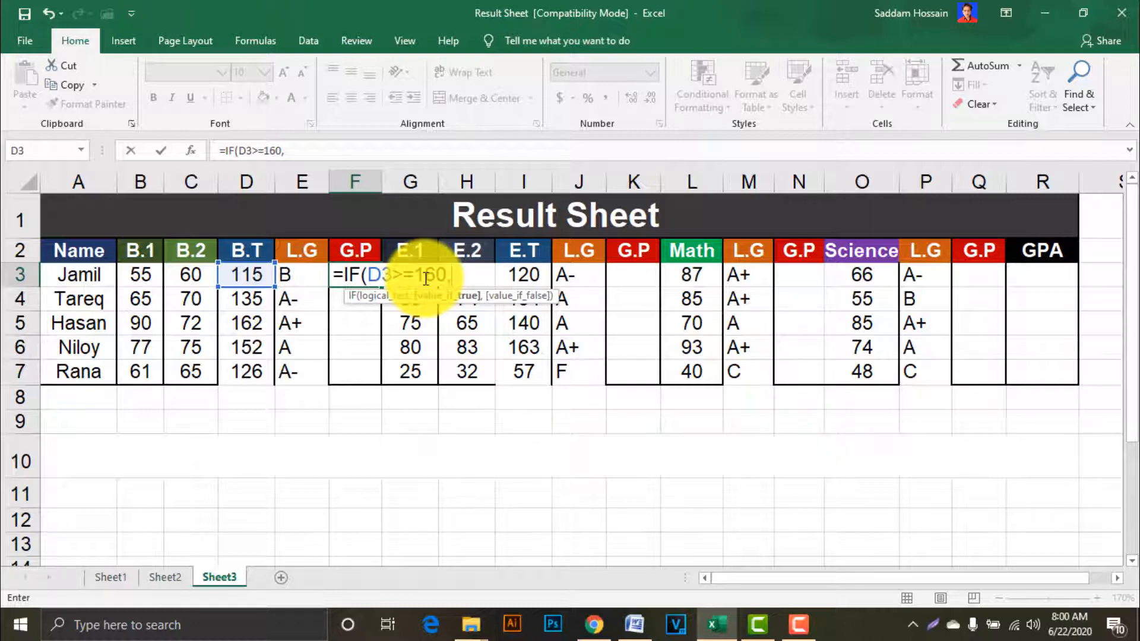
text(5)
text(,)
Step: Add the second condition for grade point 4 to the F3 formula: IF(D3>=140,4,
text(IF()
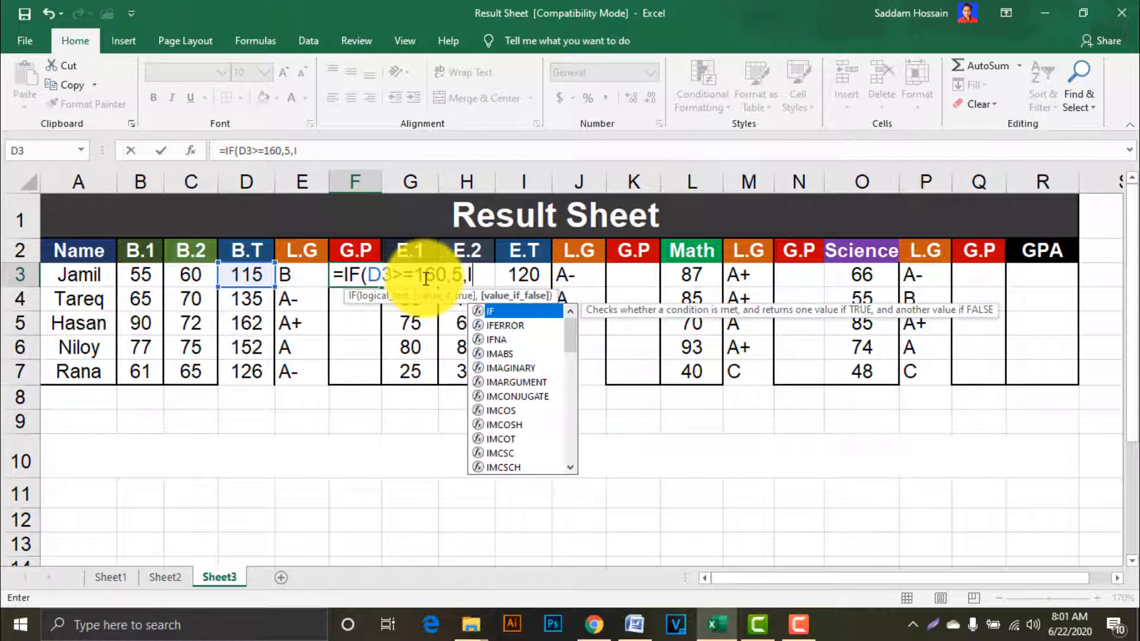
click(237, 275)
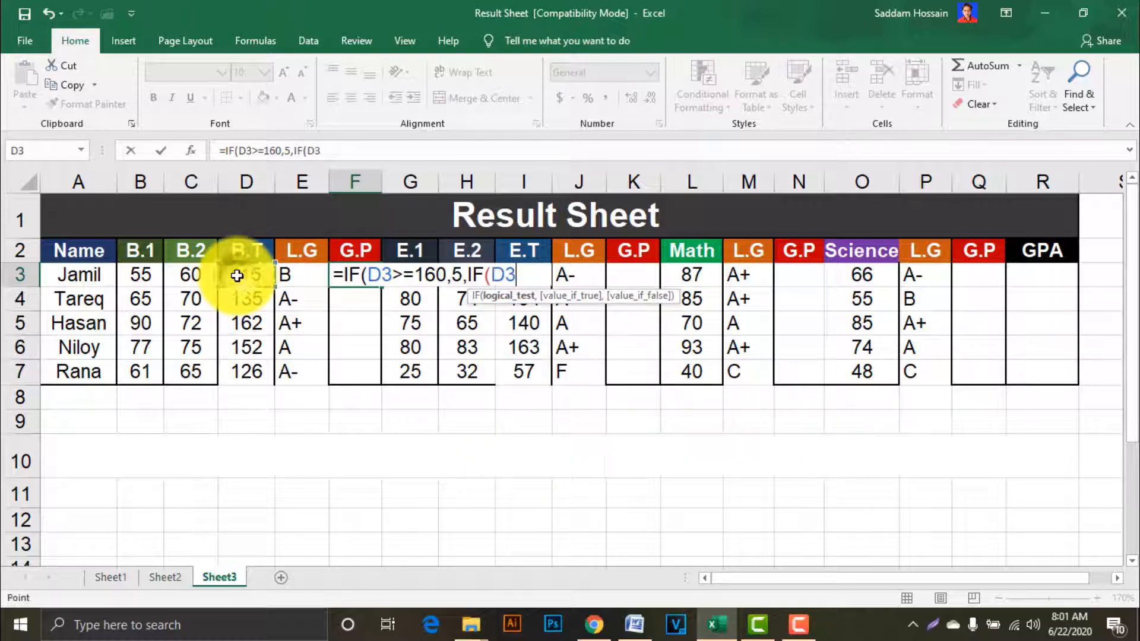
text(>=140)
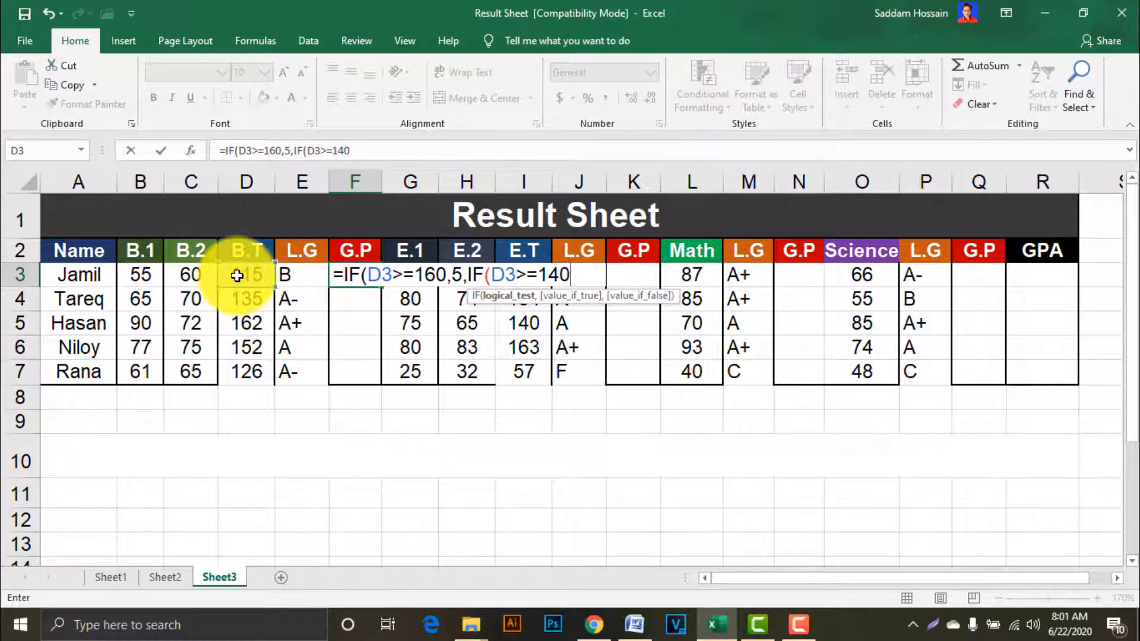
text(,)
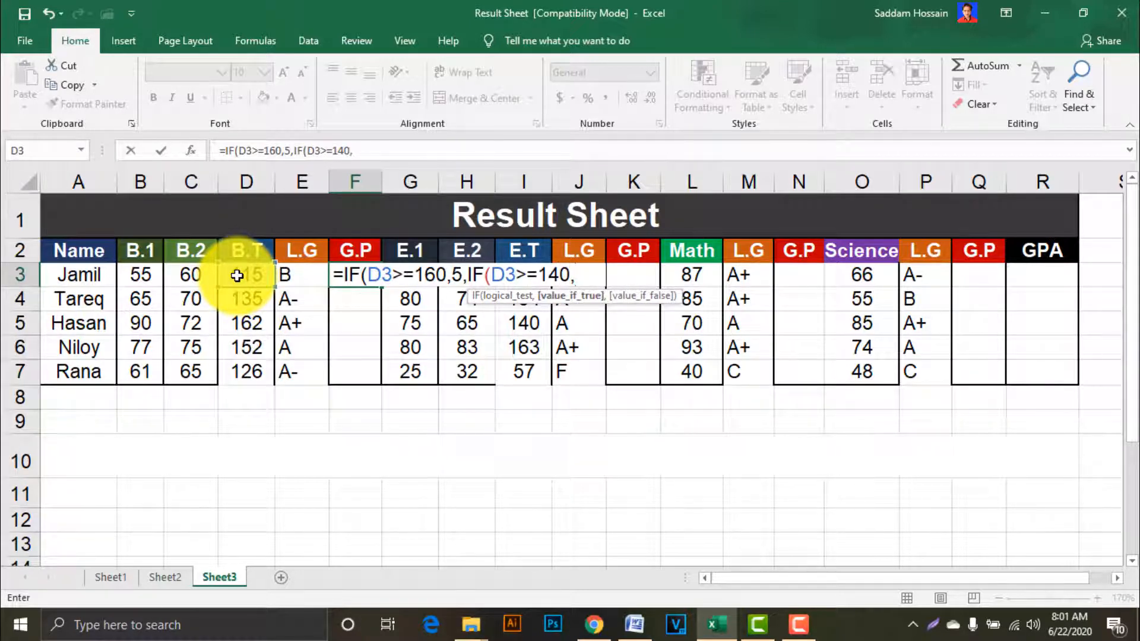
text(4,)
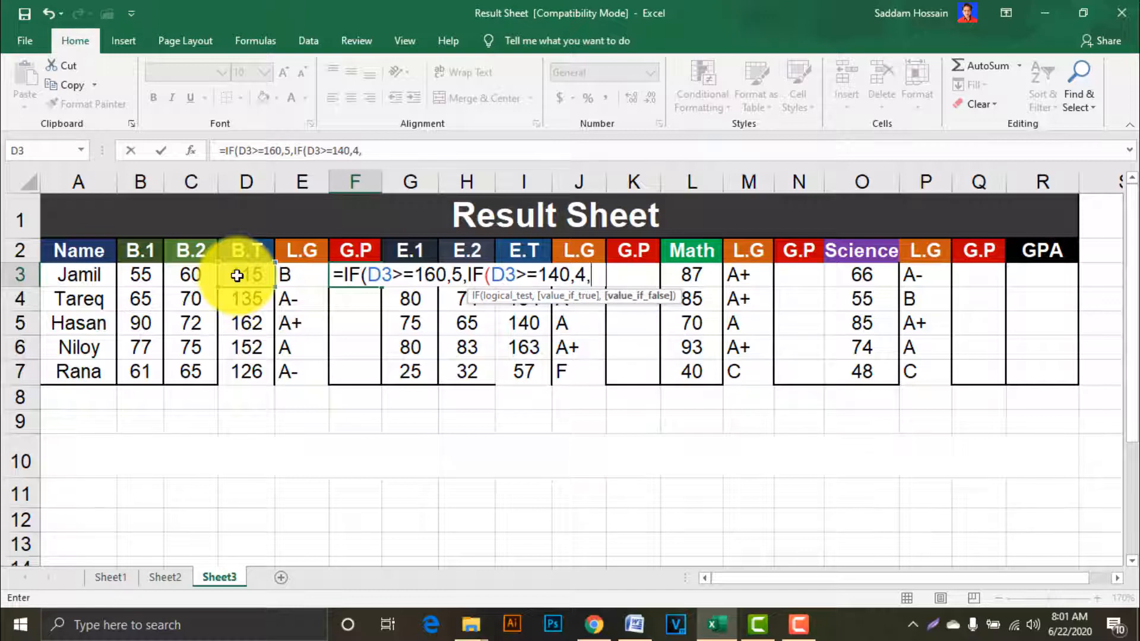
Step: Add the third condition for grade point 3.5 to the F3 formula: IF(D3>=120,3.5,
text(IF()
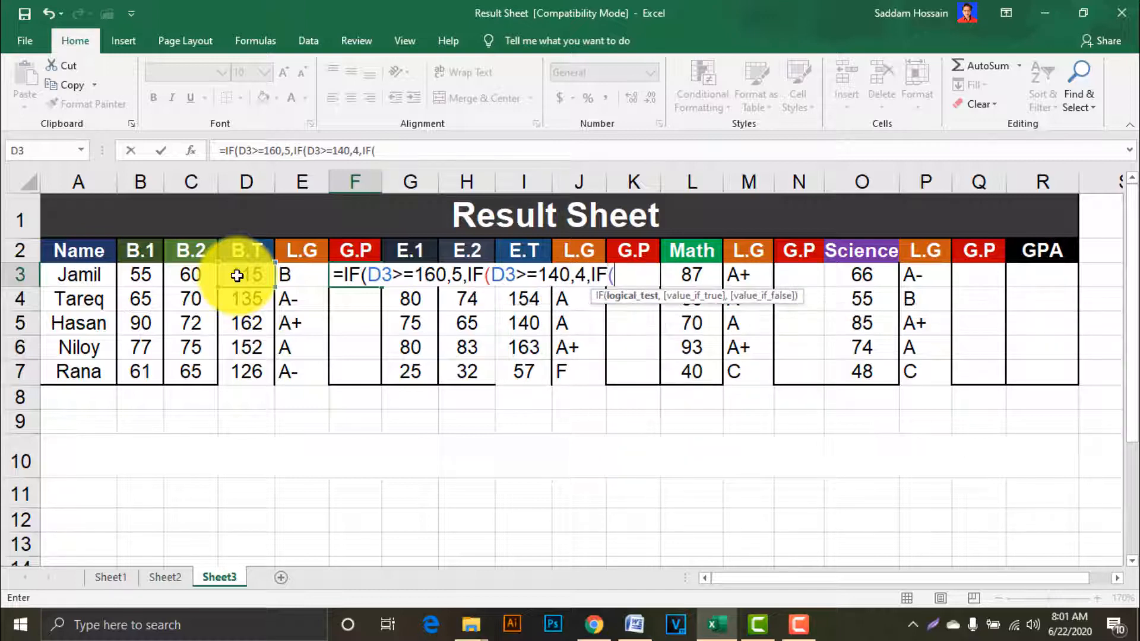
click(236, 276)
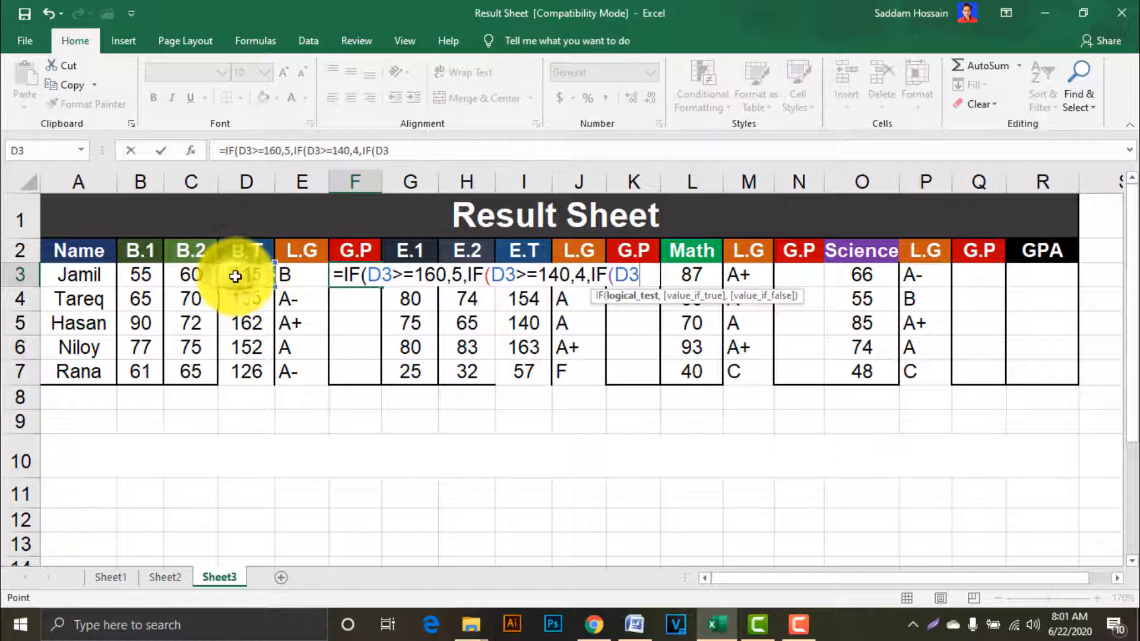
text(>=)
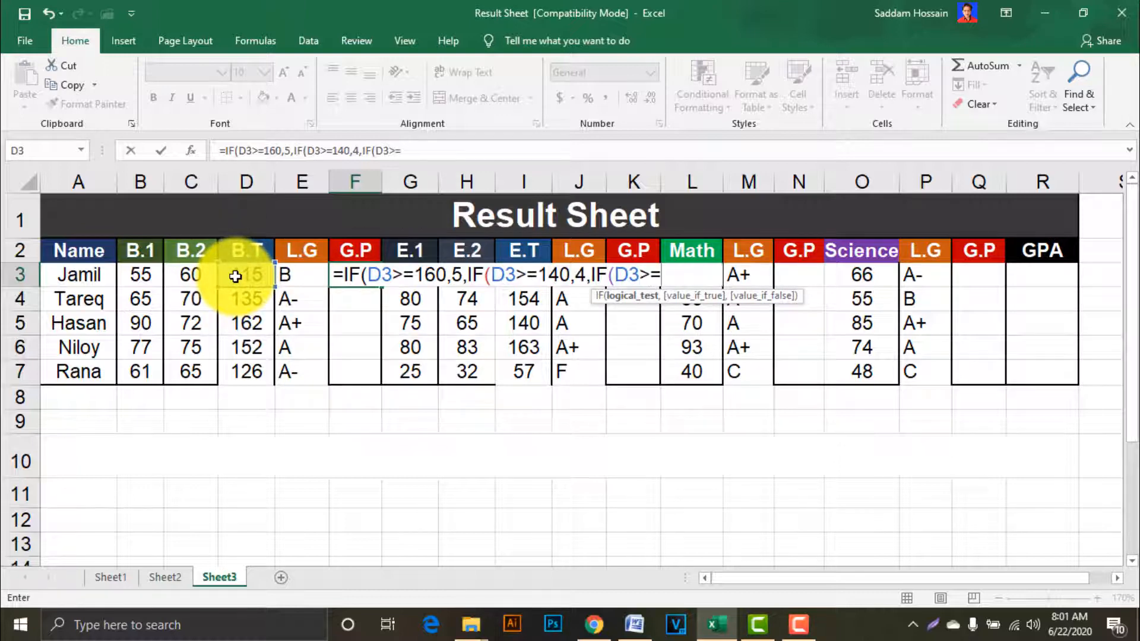
text(120,)
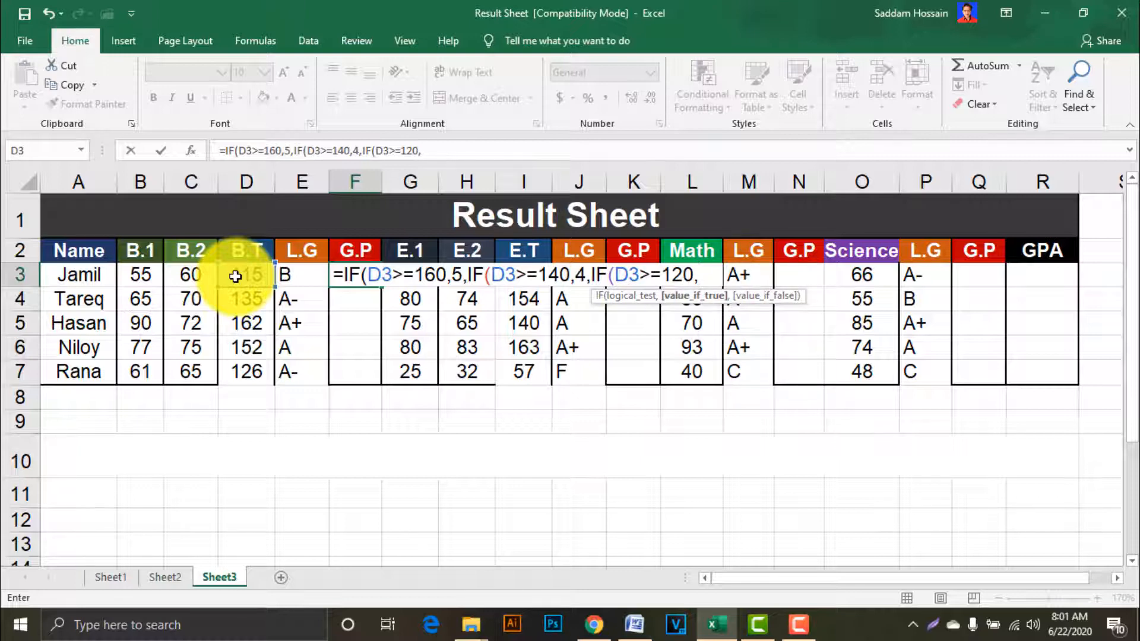
text(3.5,)
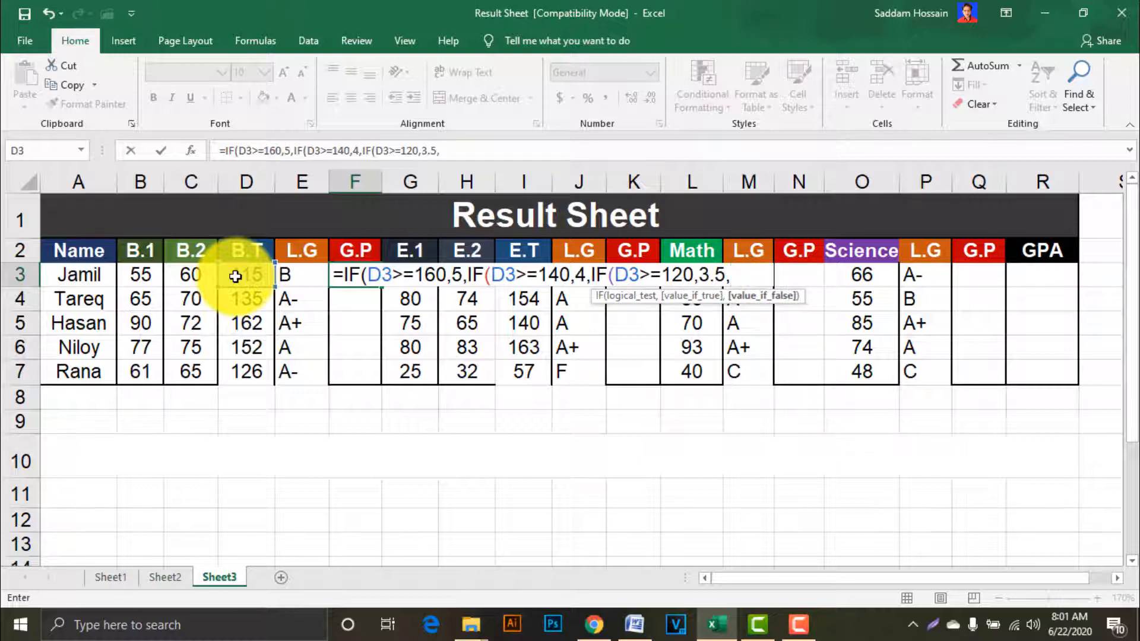
Step: Add the fourth condition for grade point 3 to the F3 formula: IF(D3>=100,3,
text(IF()
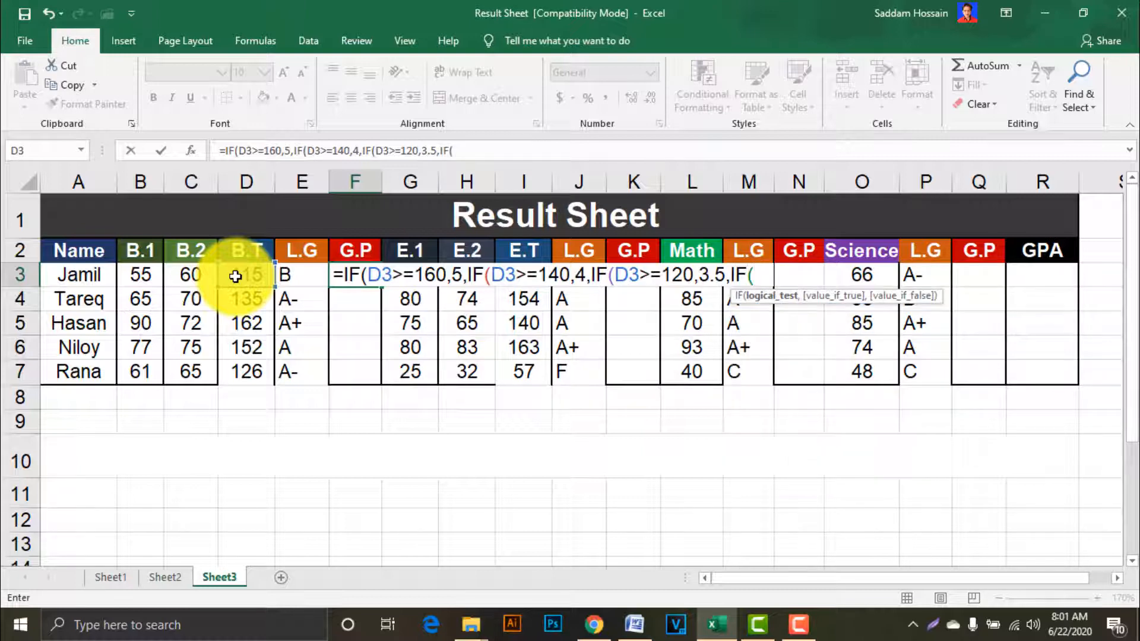
click(235, 276)
text(>=100)
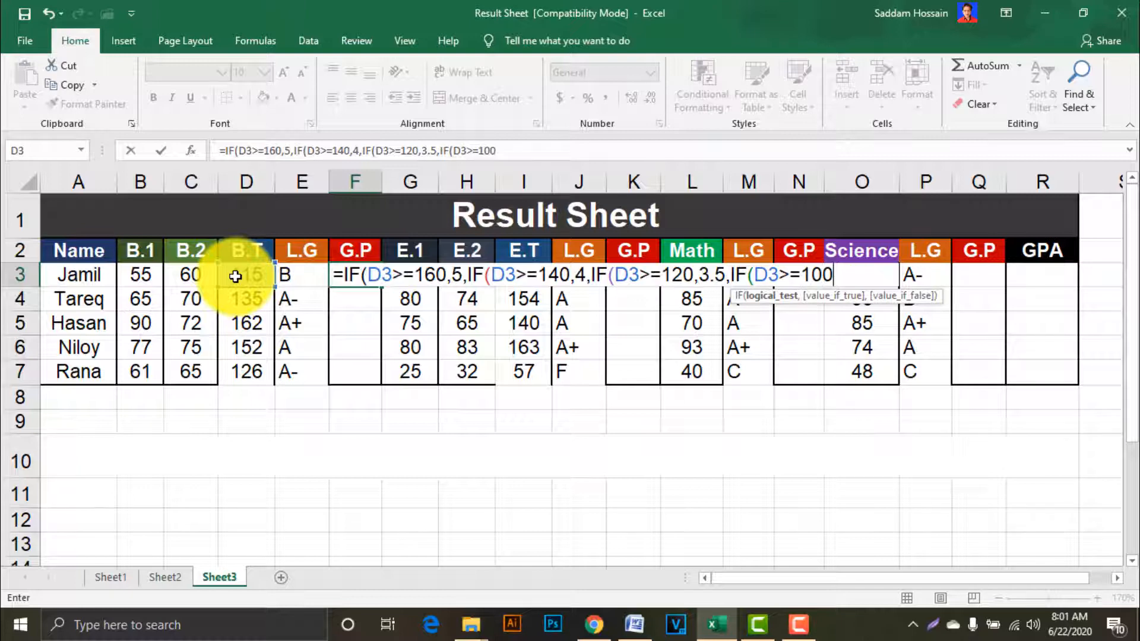
text(,)
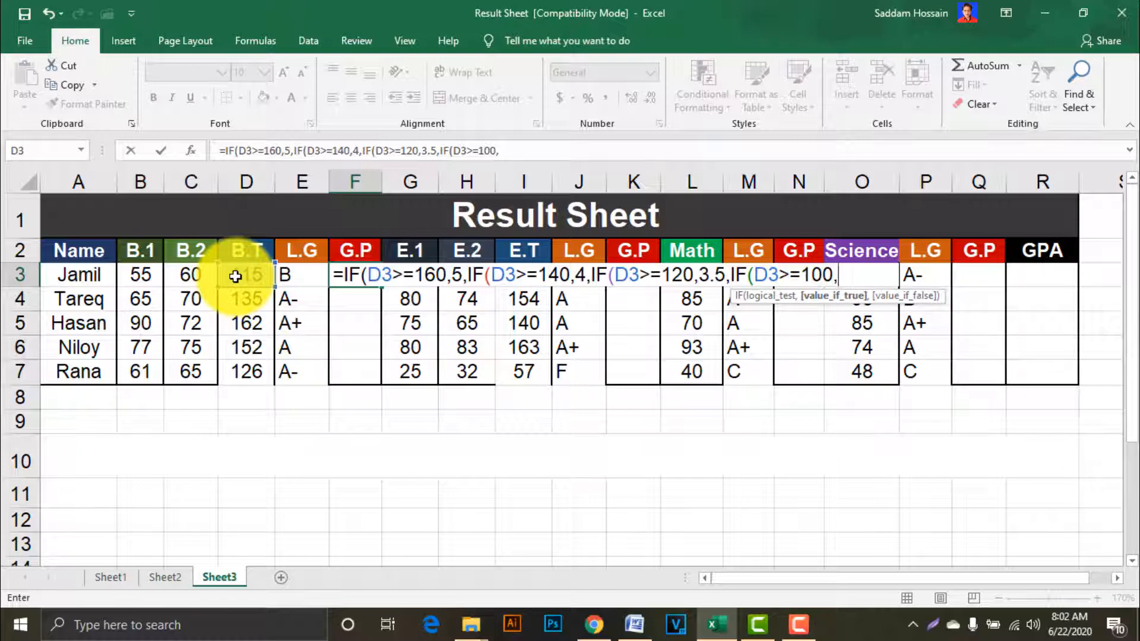
text(3,IF)
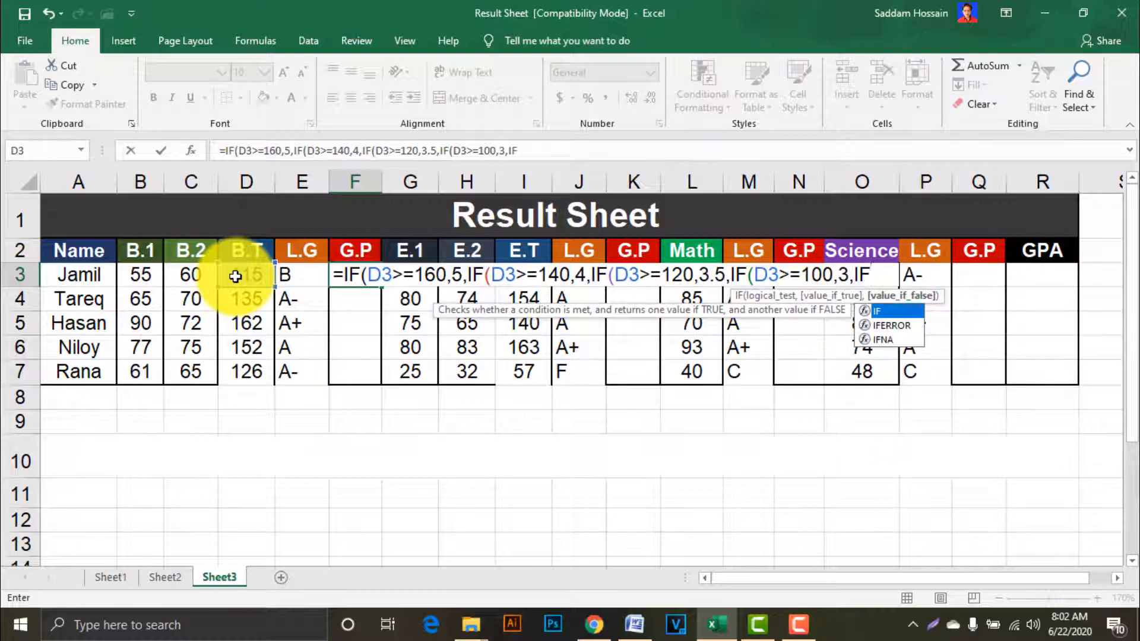
Step: Add the fifth condition for grade point 2 to the F3 formula: IF(D3>=80,2,
text(()
click(235, 276)
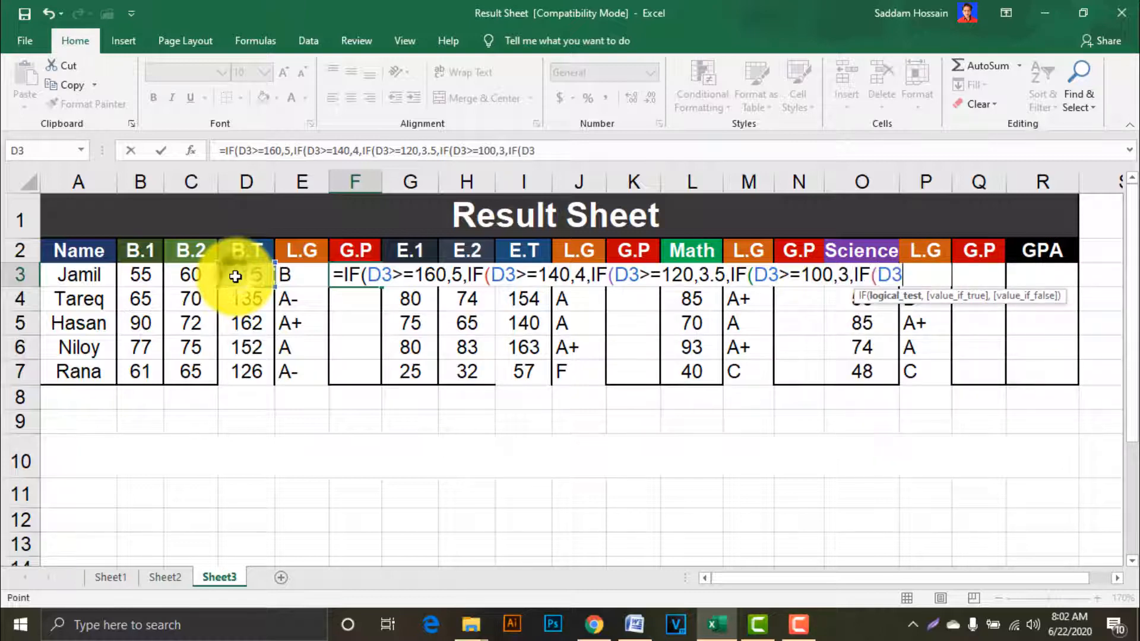
text(>=80)
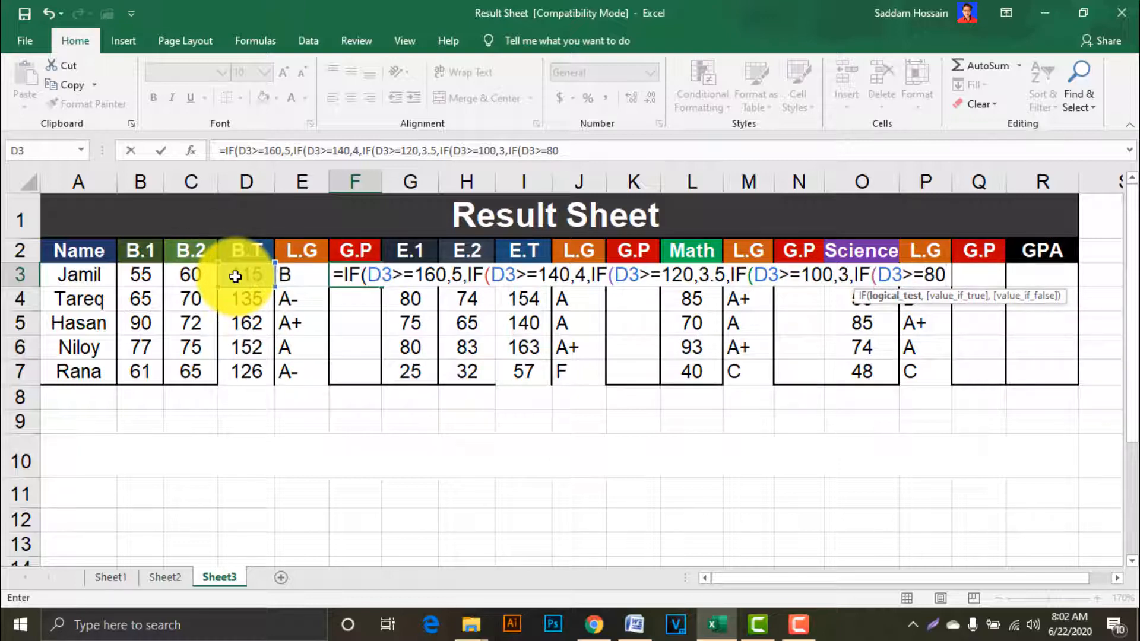
text(,)
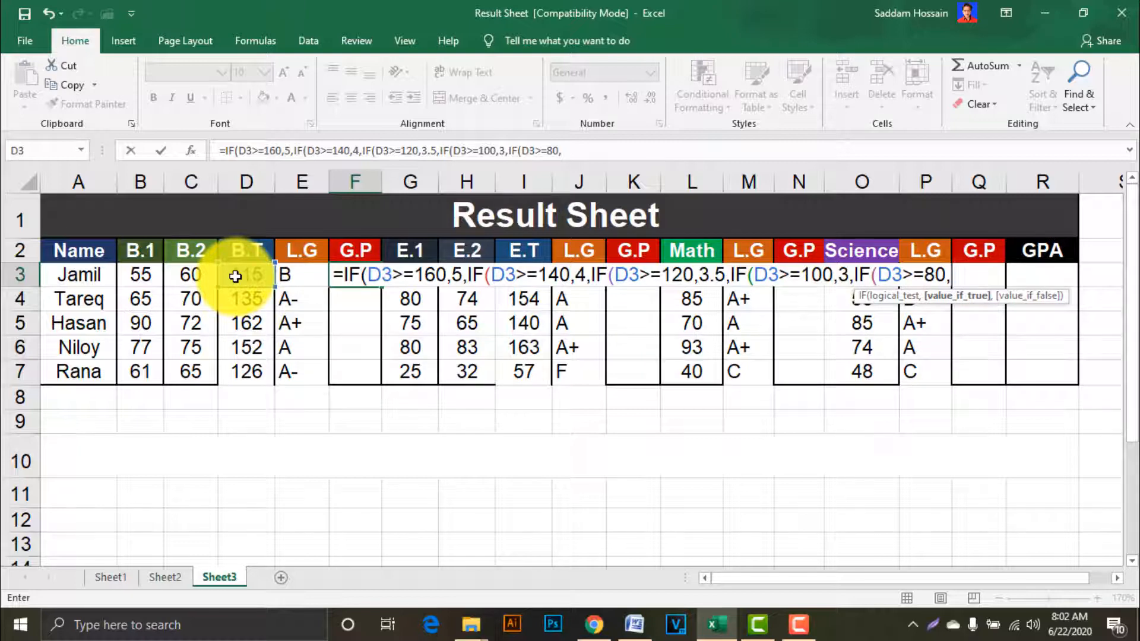
text(2,IF)
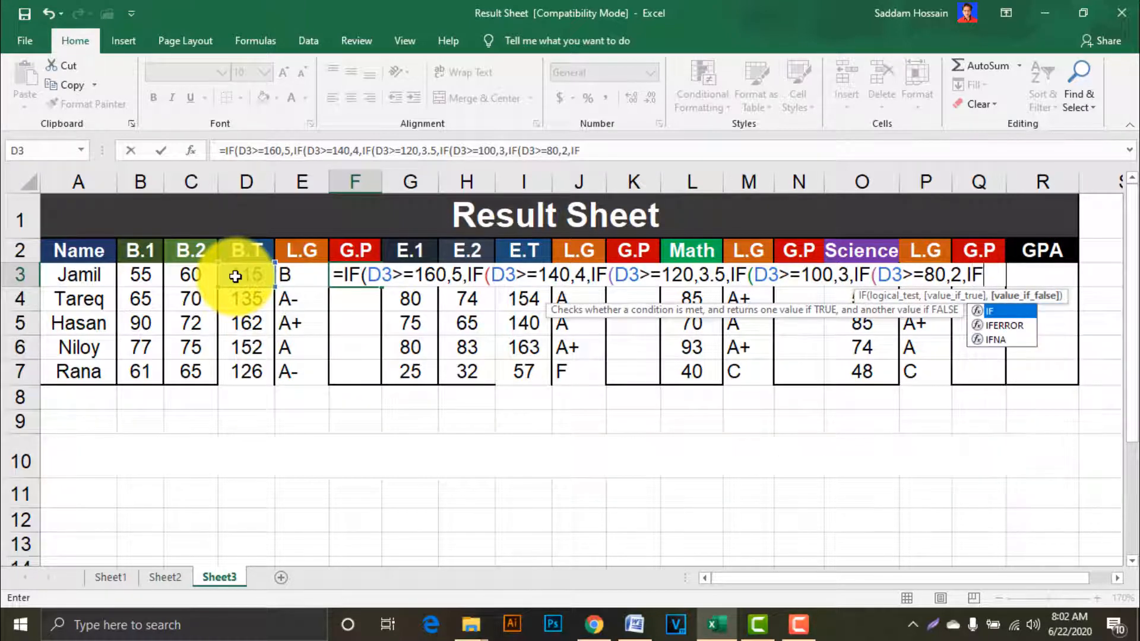
Step: Complete the F3 formula with the final condition IF(D3>=66,1,0), close all nested parentheses and enter it
text(()
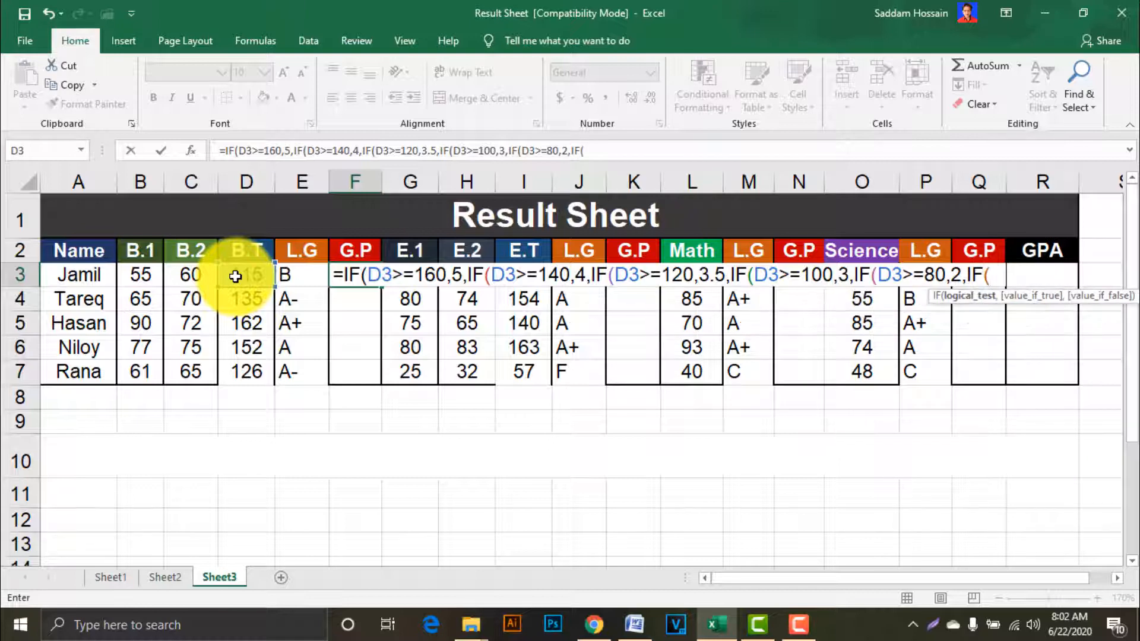
click(236, 277)
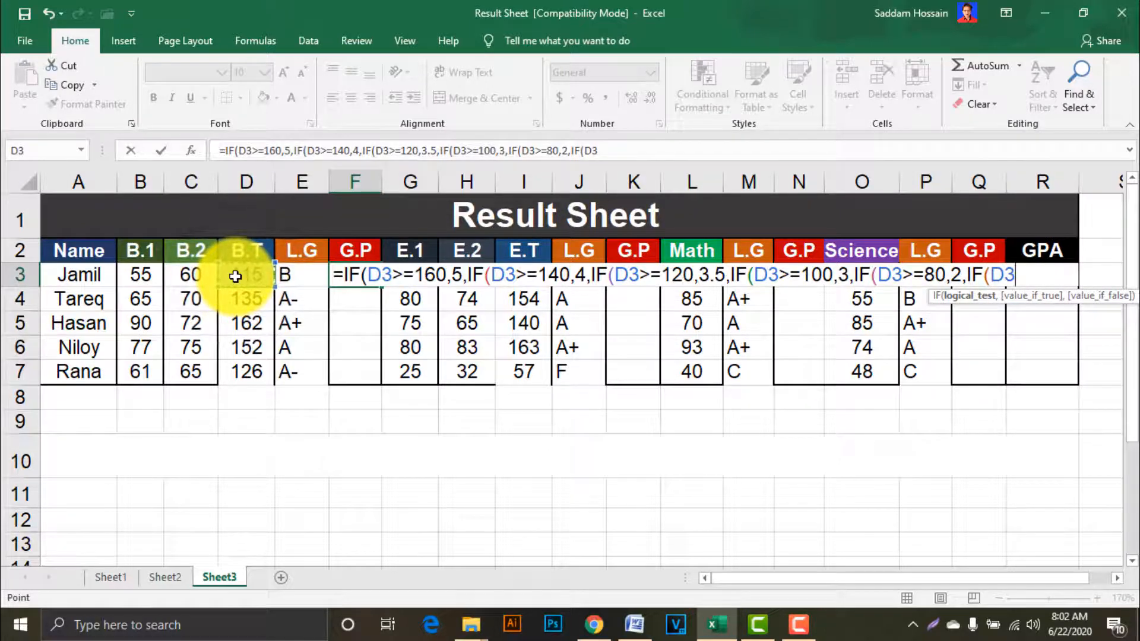
text(>=66)
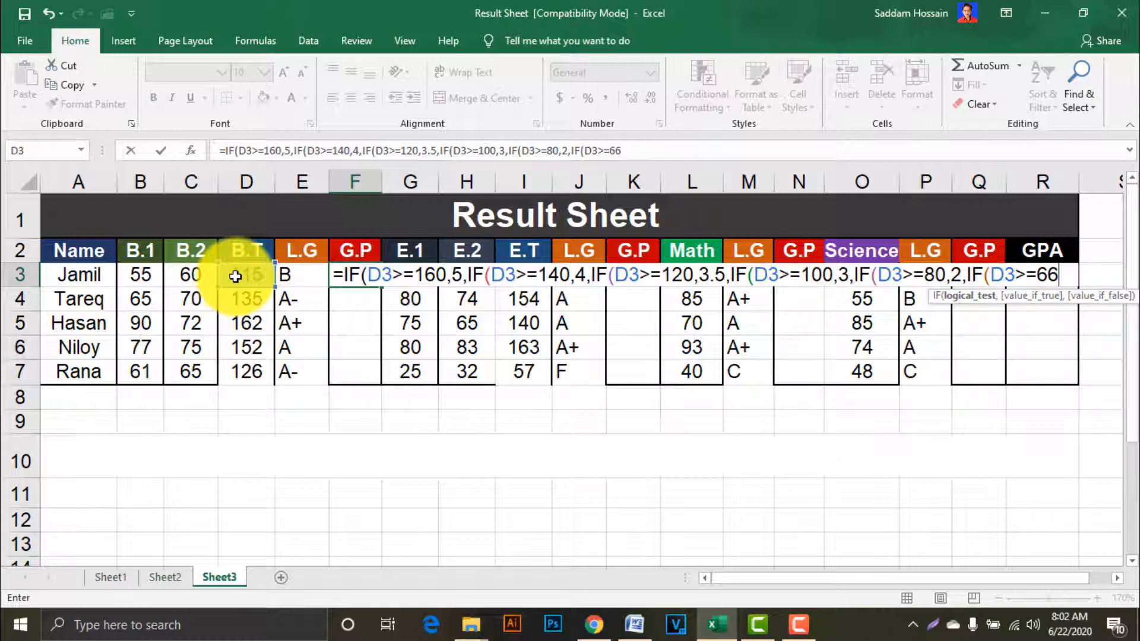
text(,)
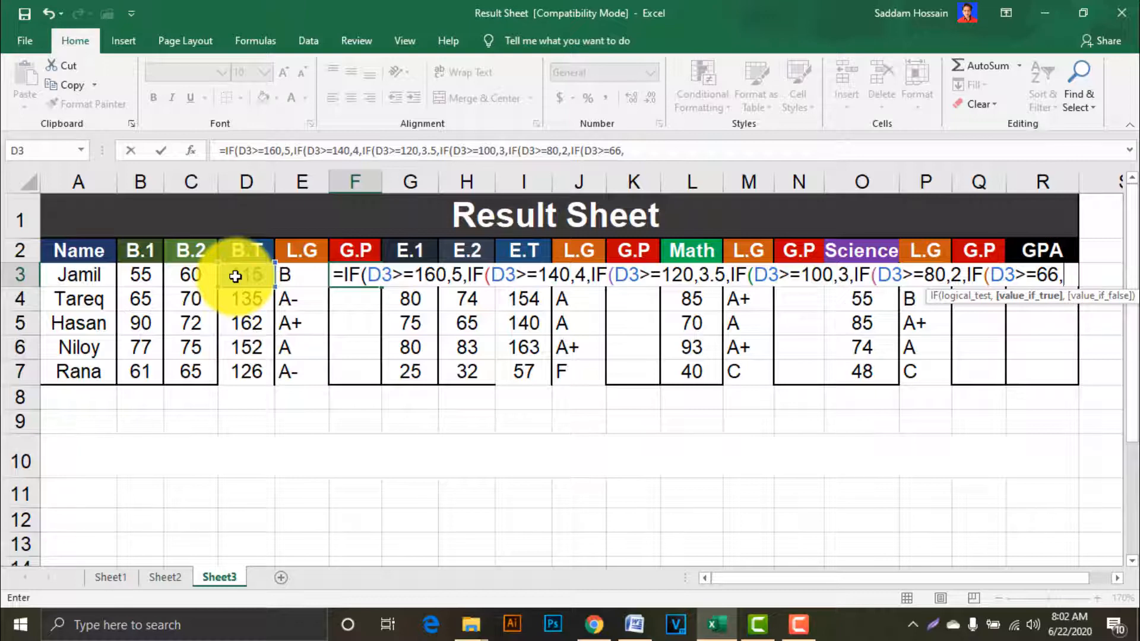
text(1,)
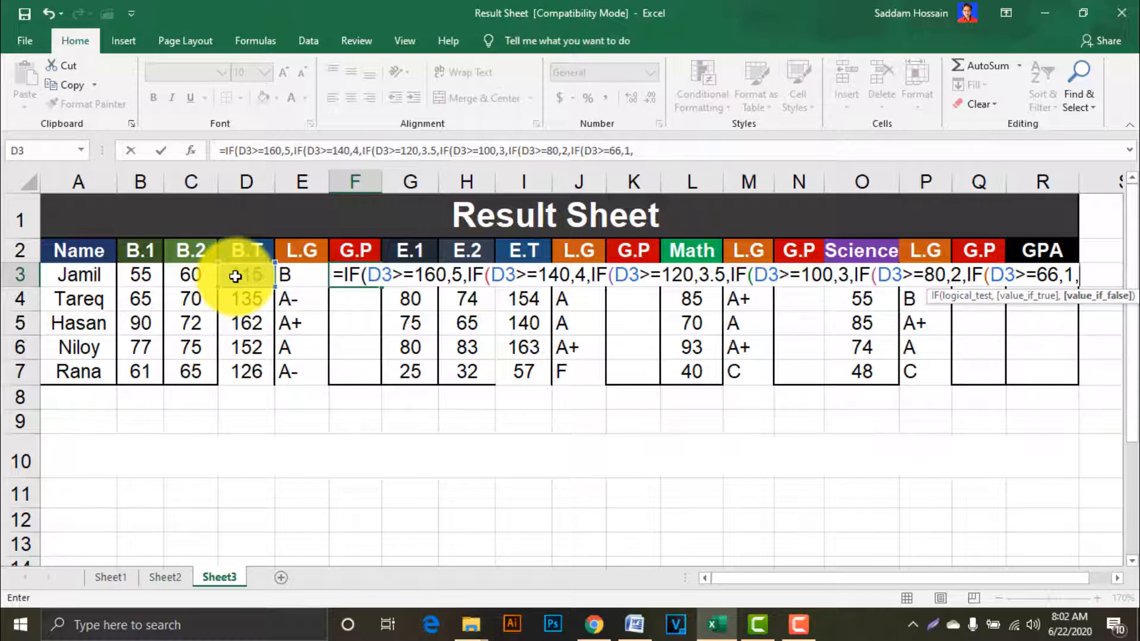
text(0)
text())))))
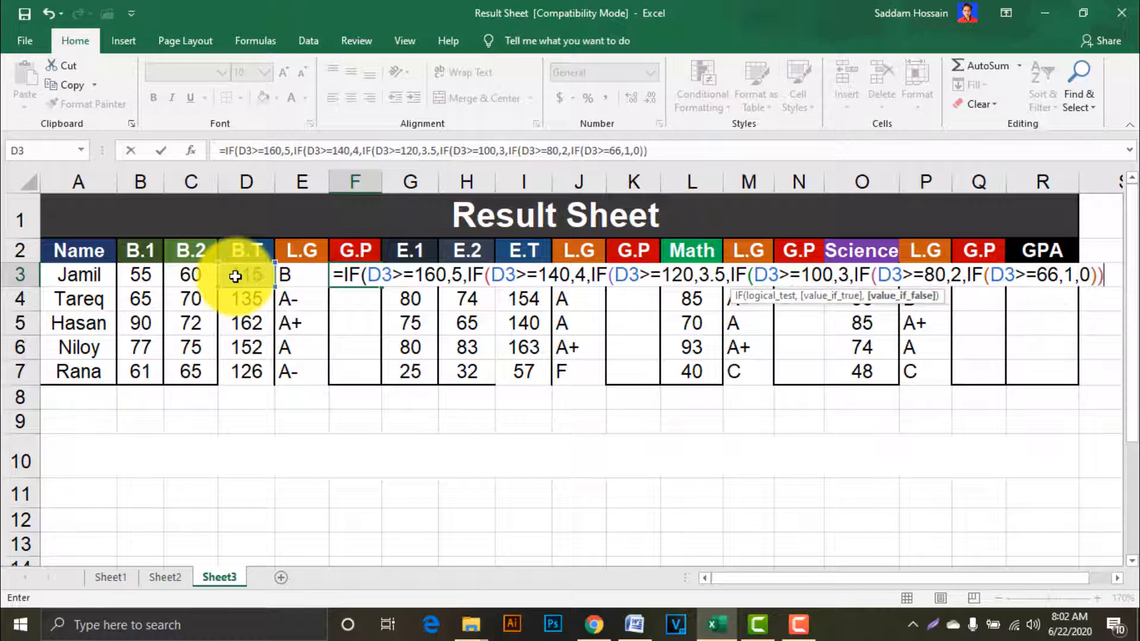
text()))
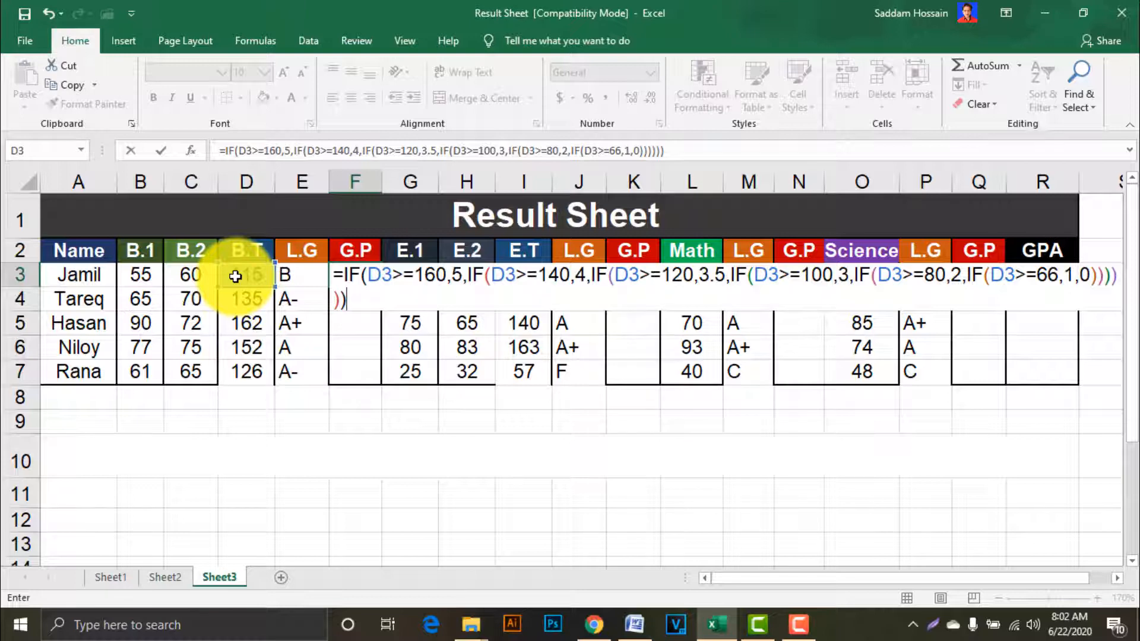
key(Return)
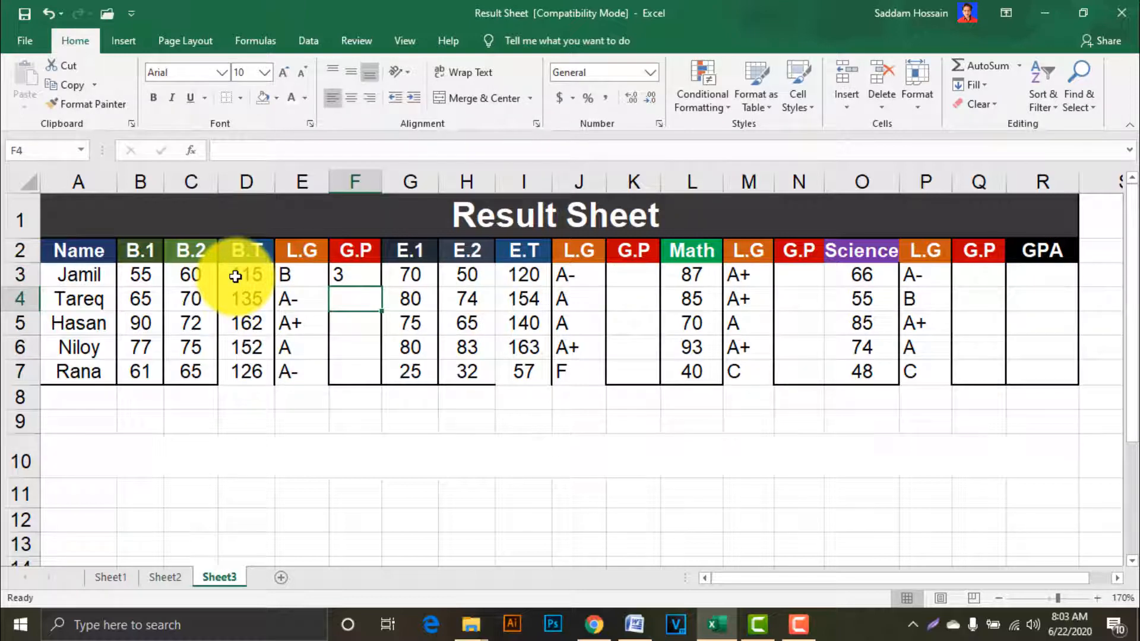
Step: Fill the grade point formula from F3 down to F7 and compare the results with the letter grades in column E
click(351, 275)
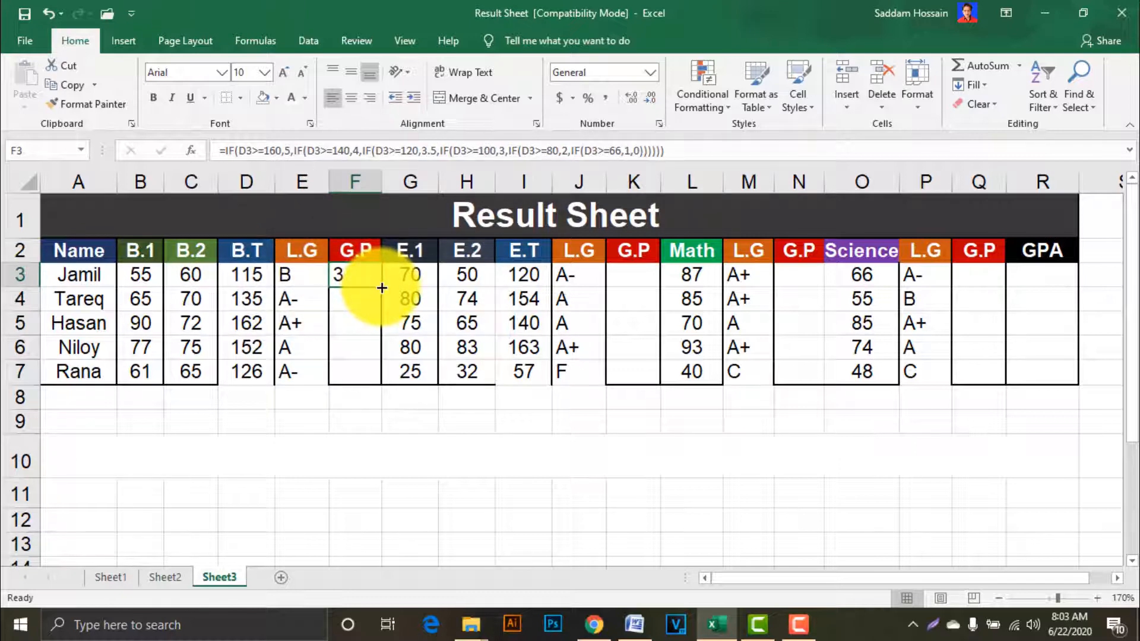
drag(381, 288, 381, 379)
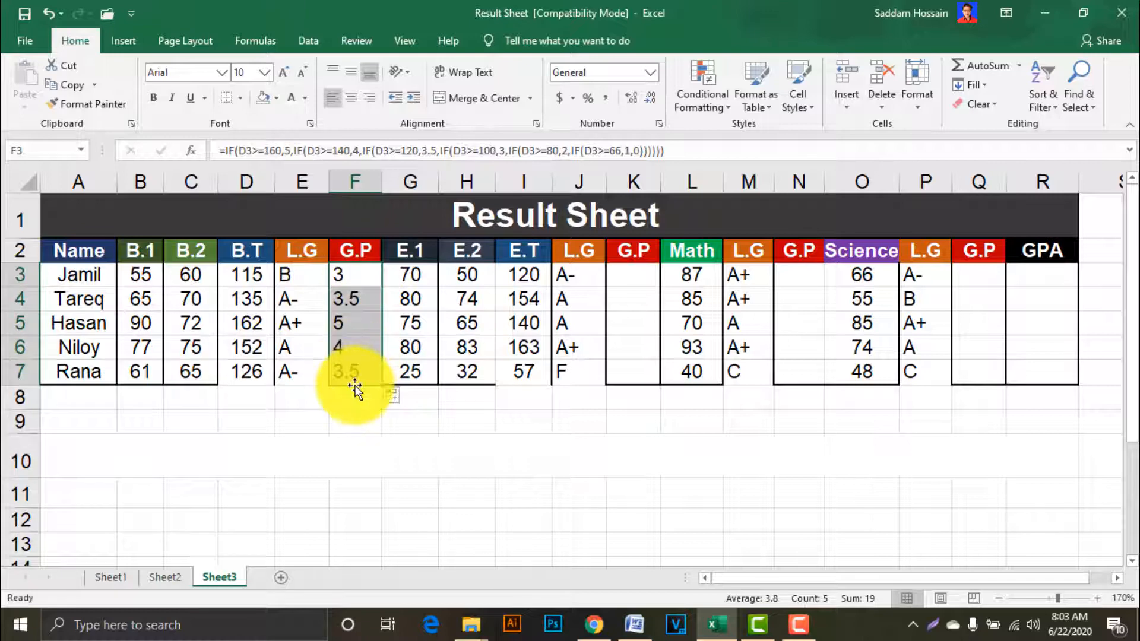
click(307, 330)
click(351, 328)
click(300, 350)
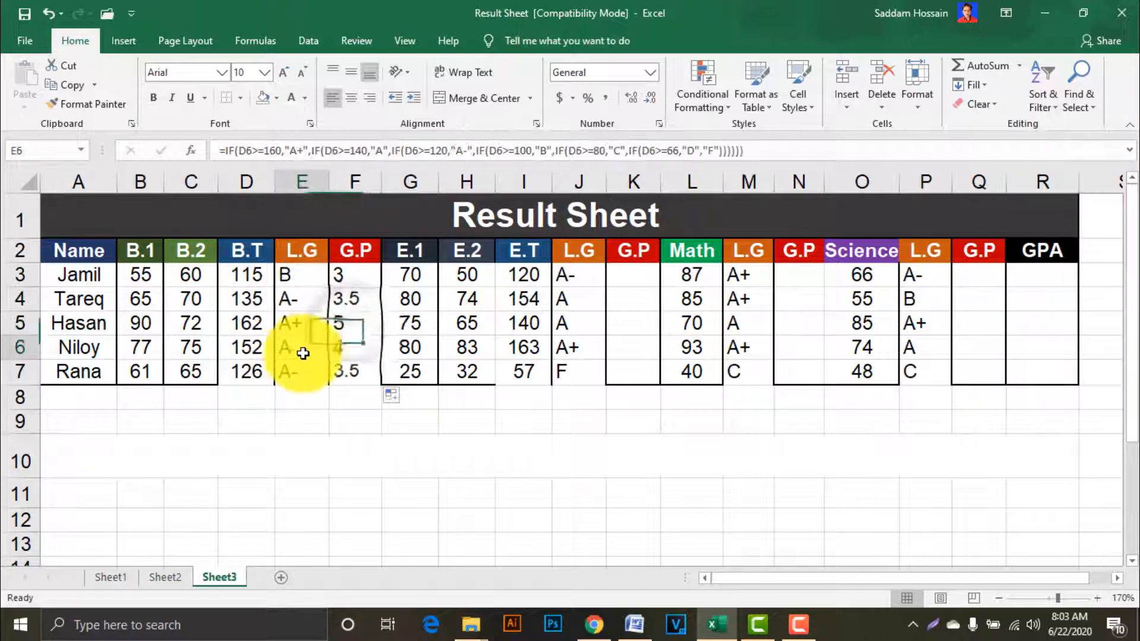
click(351, 347)
click(311, 371)
click(354, 370)
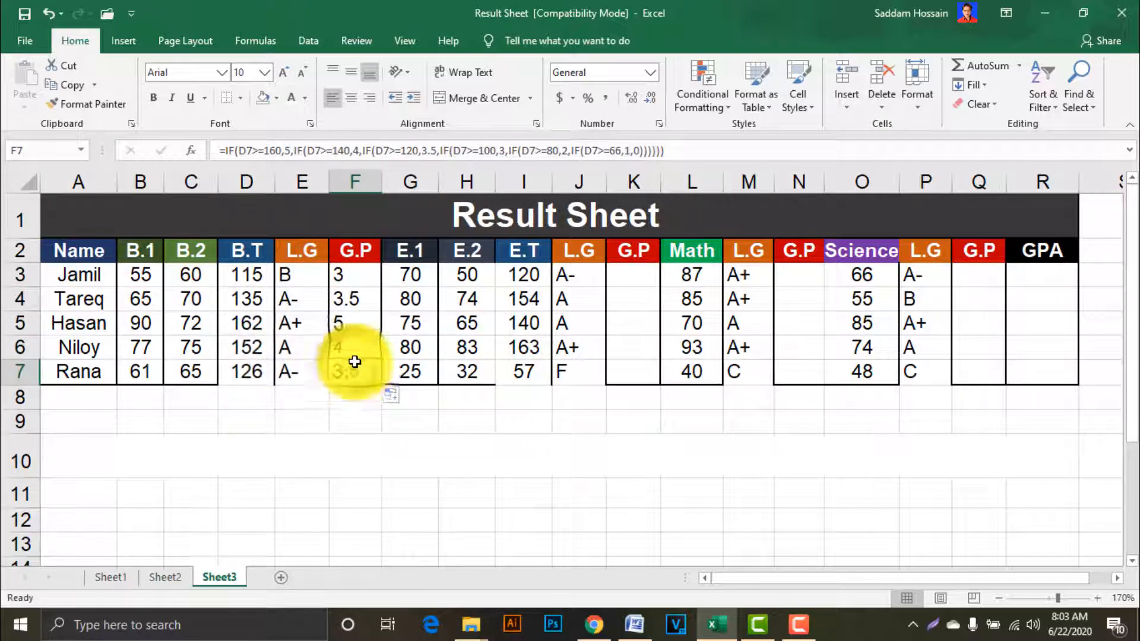
Step: Copy the grade point formula from F3 to K3 using Paste Special with the All option
click(362, 276)
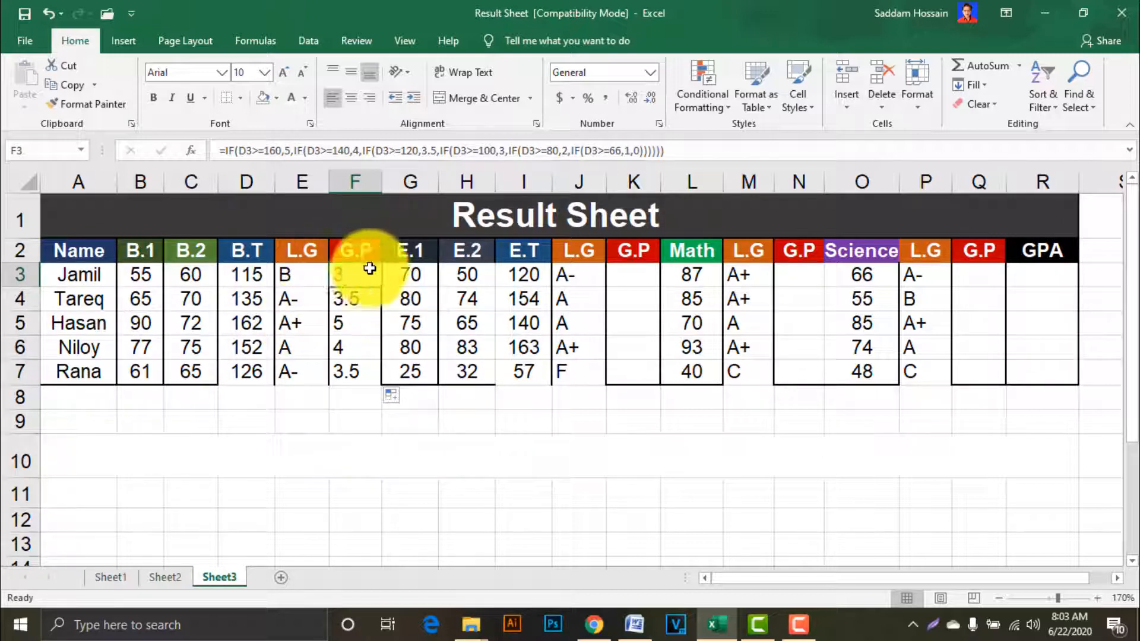
right_click(355, 281)
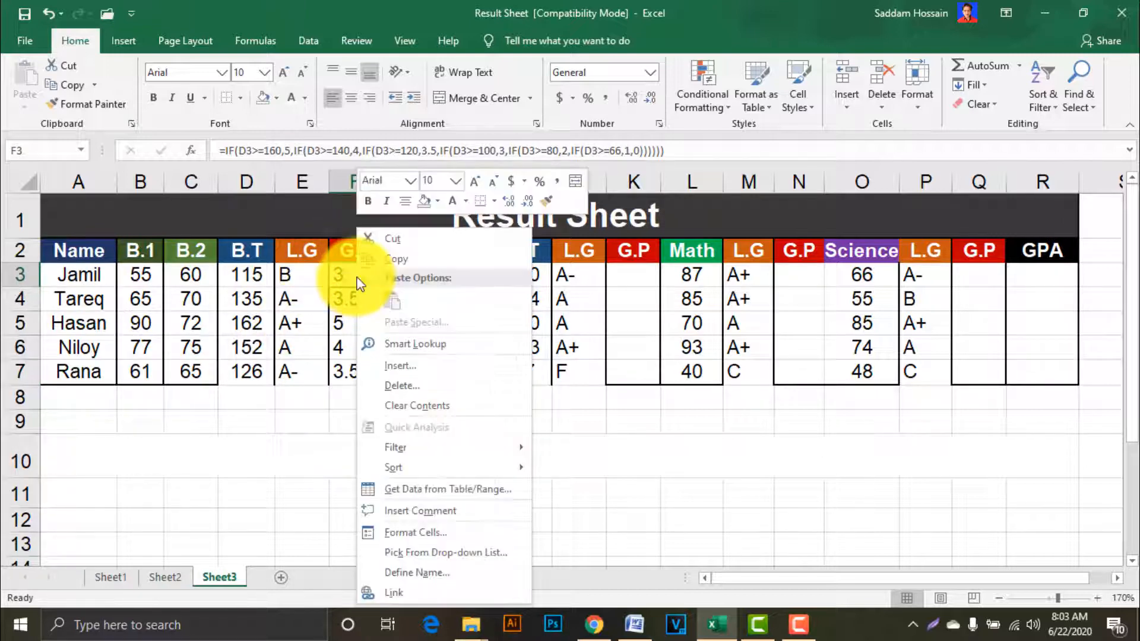
click(388, 259)
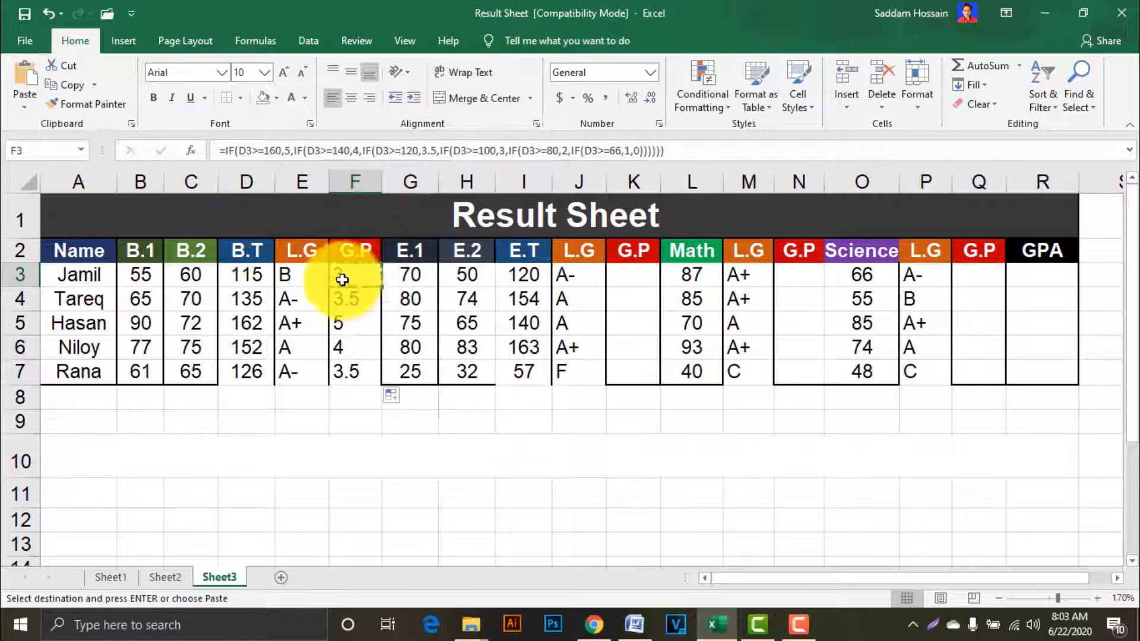
click(631, 272)
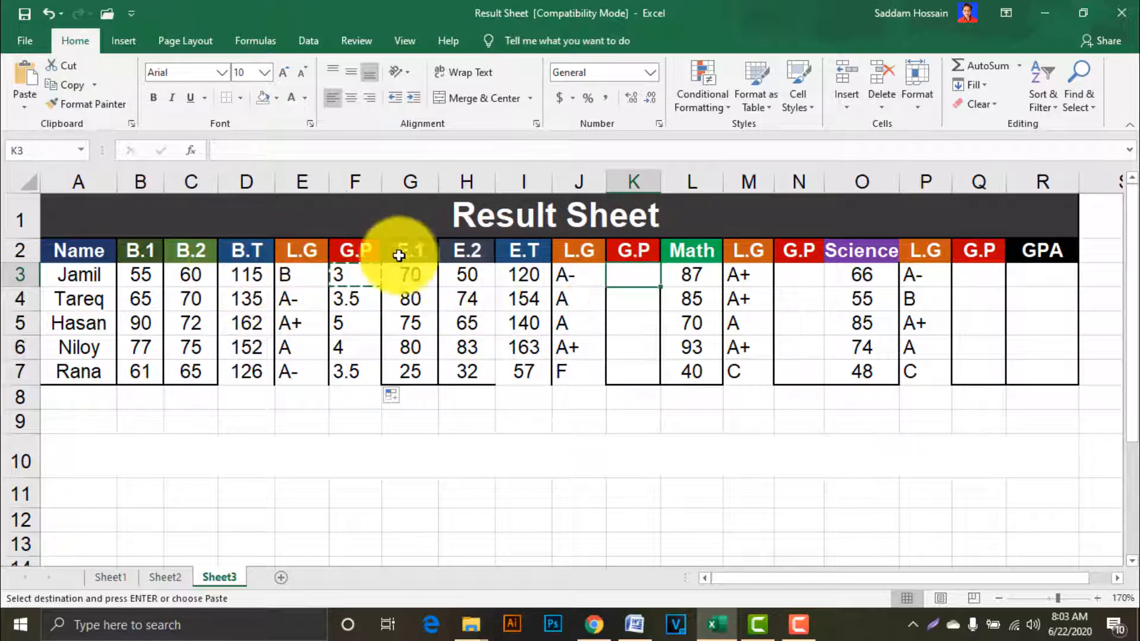
right_click(631, 275)
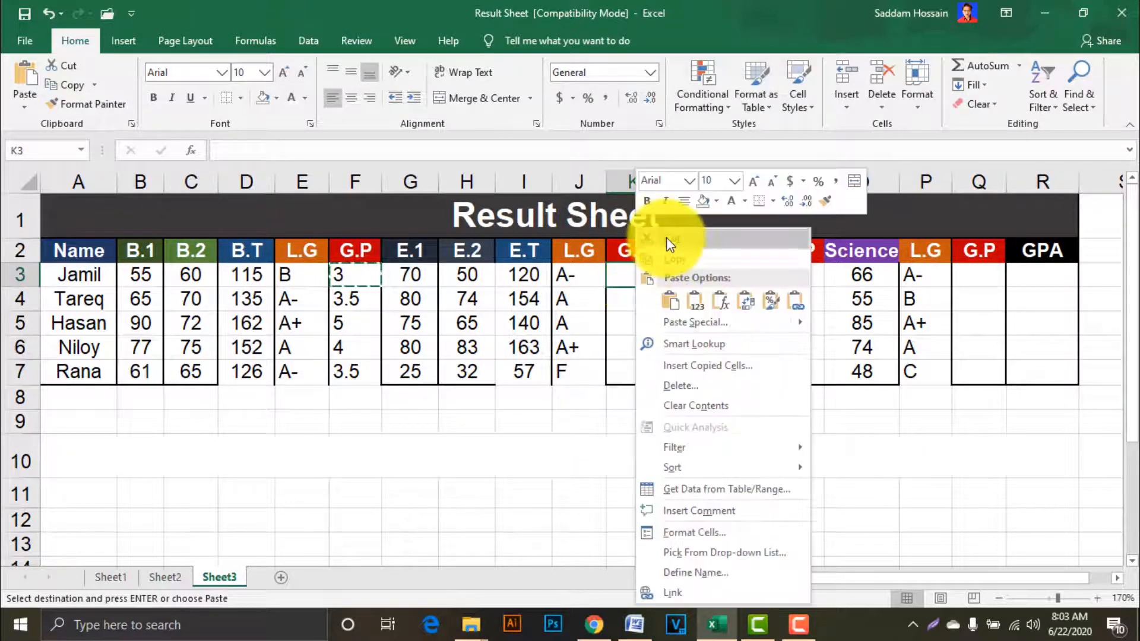
click(675, 321)
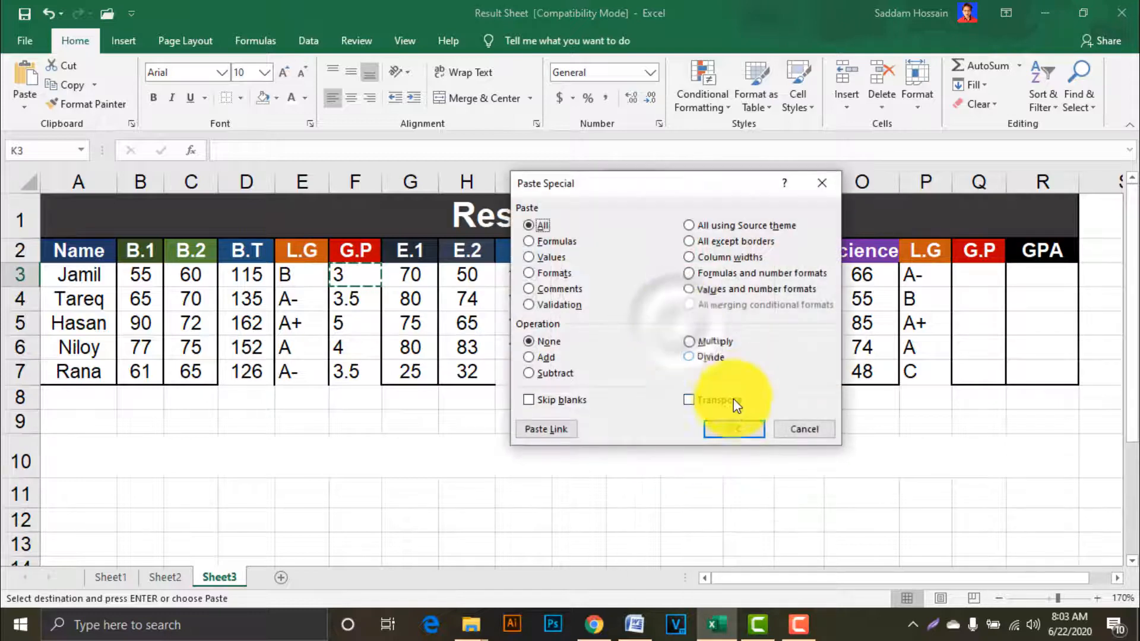
click(735, 428)
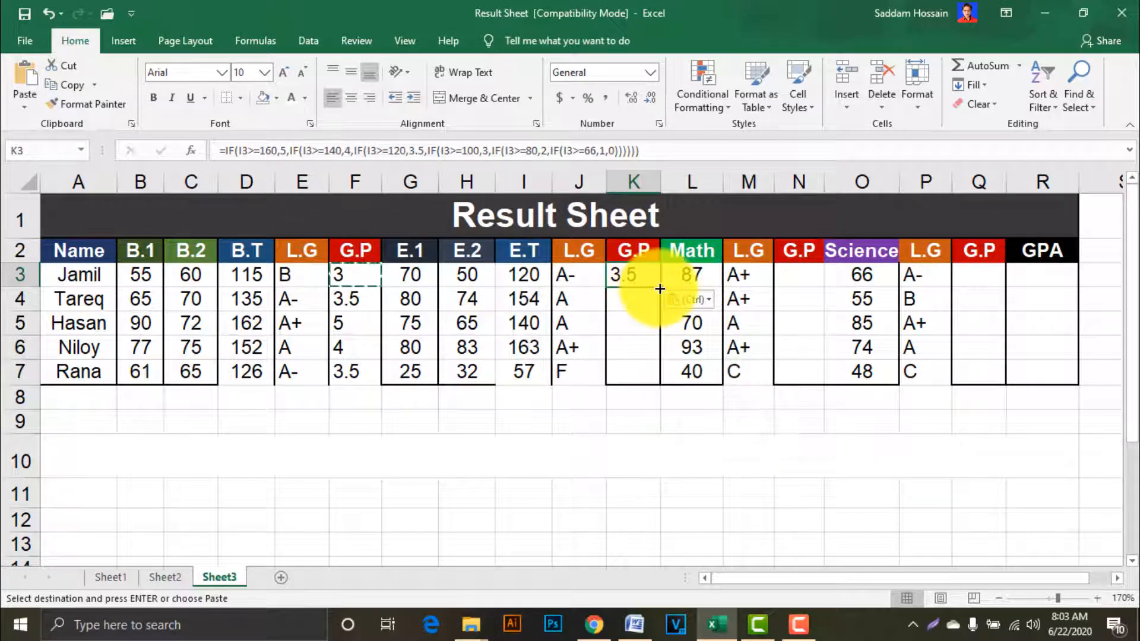
Step: Fill the grade point formula from K3 down to K7 and check row 7 against its letter grade
drag(661, 285, 662, 379)
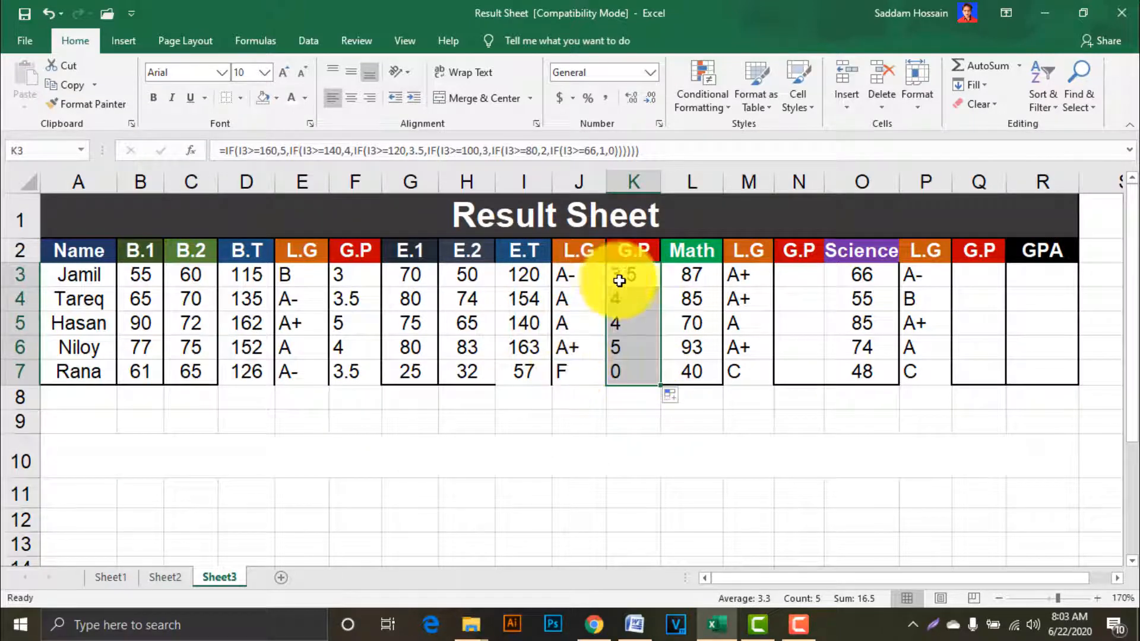
click(630, 369)
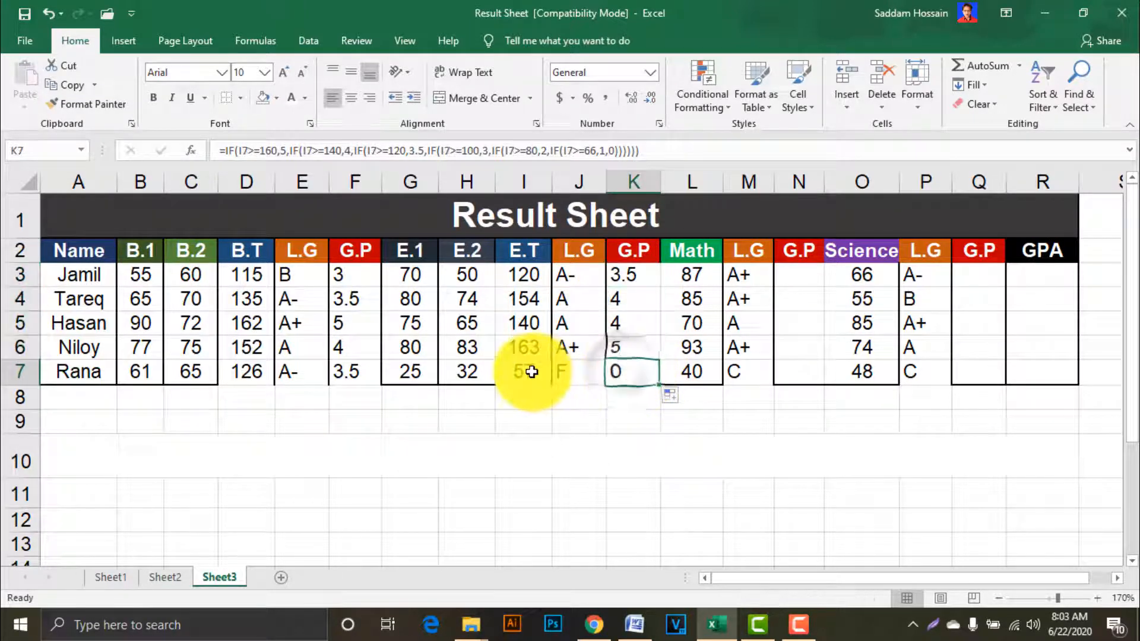
click(577, 371)
click(636, 373)
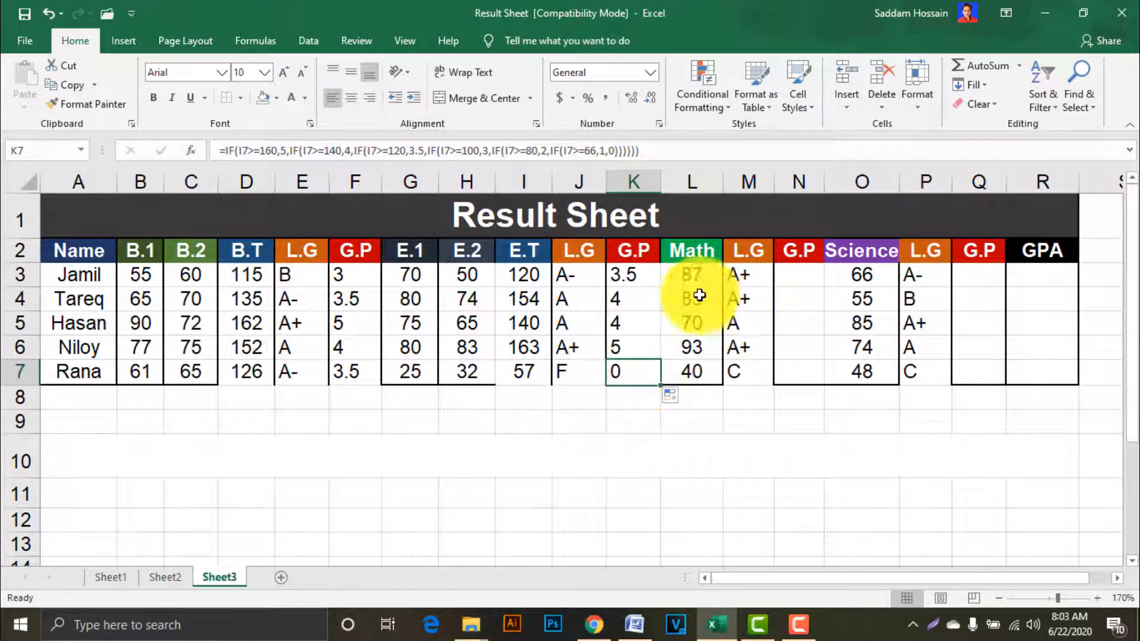
click(636, 279)
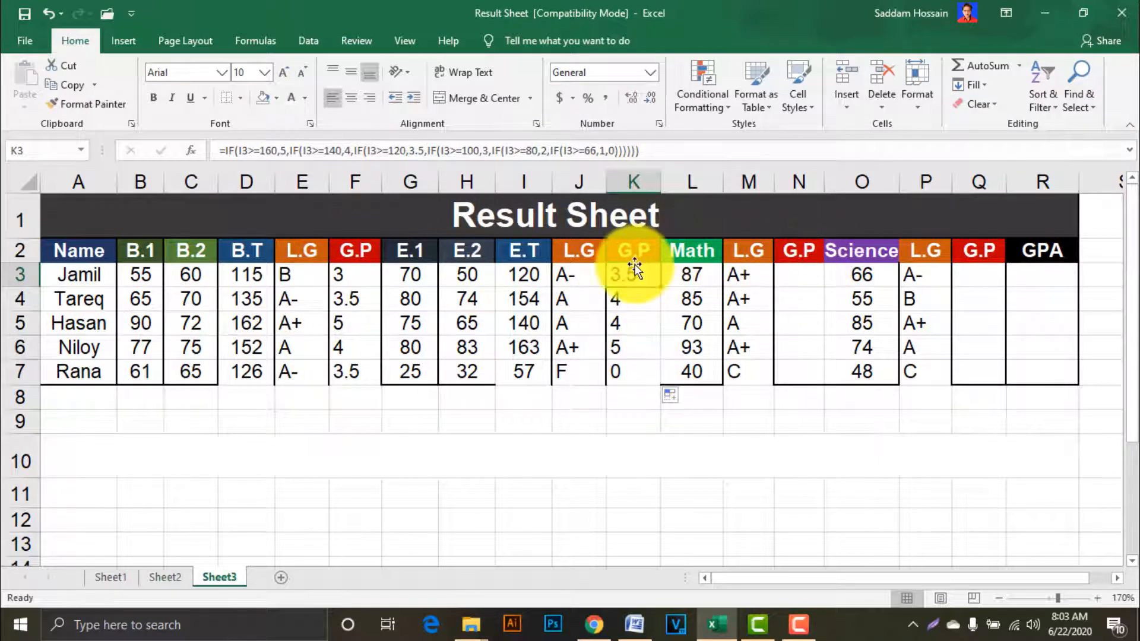
Step: Start the Math grade point formula in N3 with the first condition for grade point 5: =IF(L3>=80,5
click(790, 275)
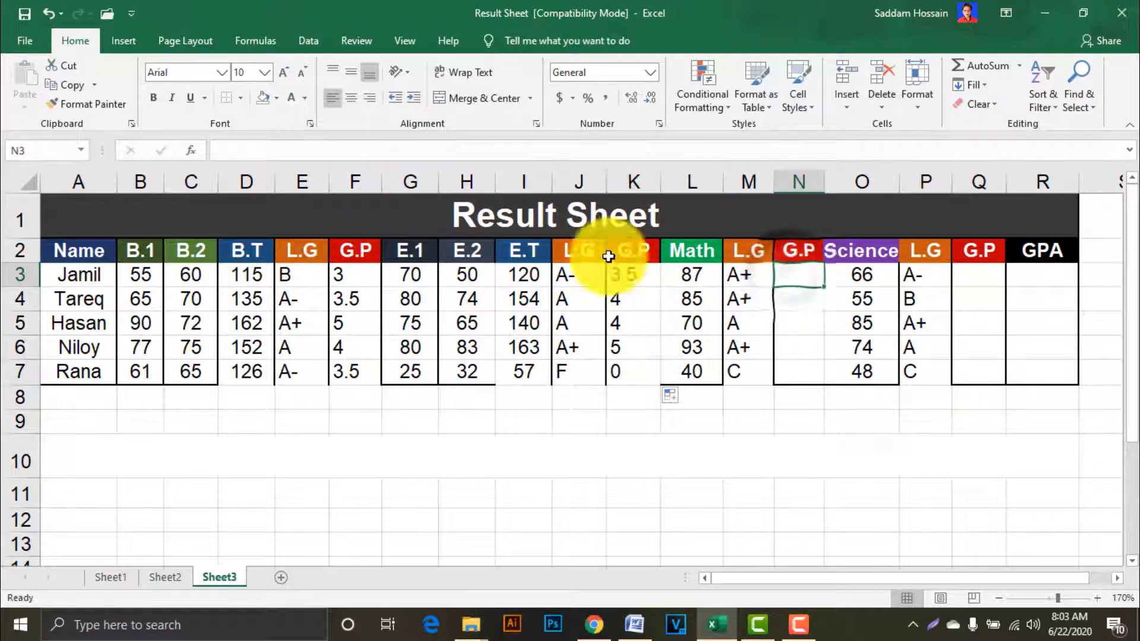
text(=I)
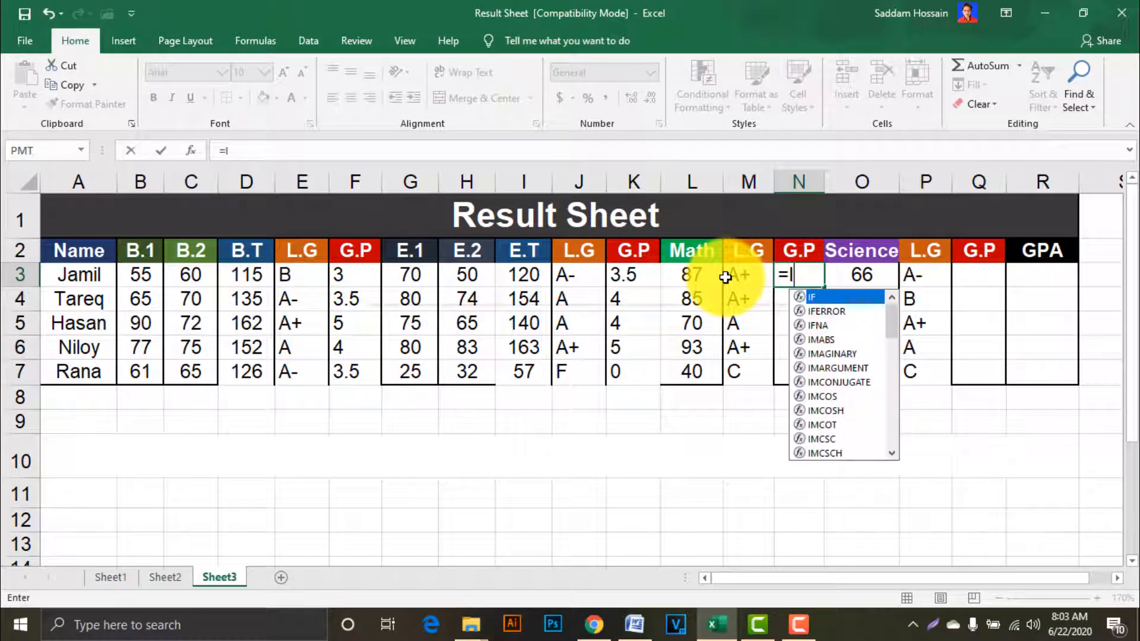
text(F()
click(691, 277)
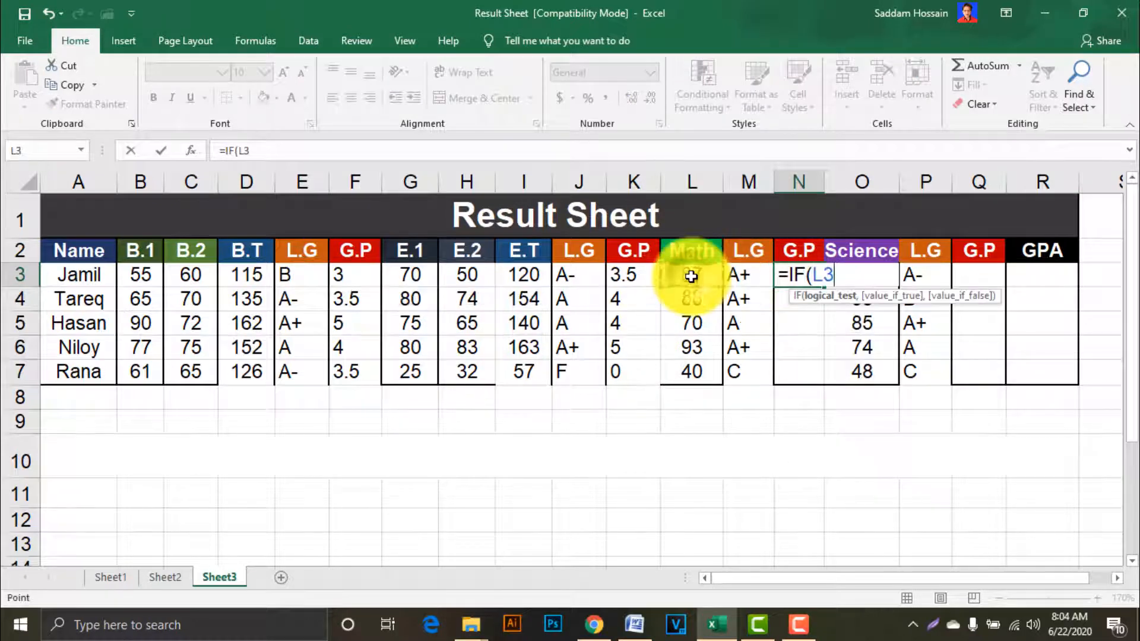
text(>=80)
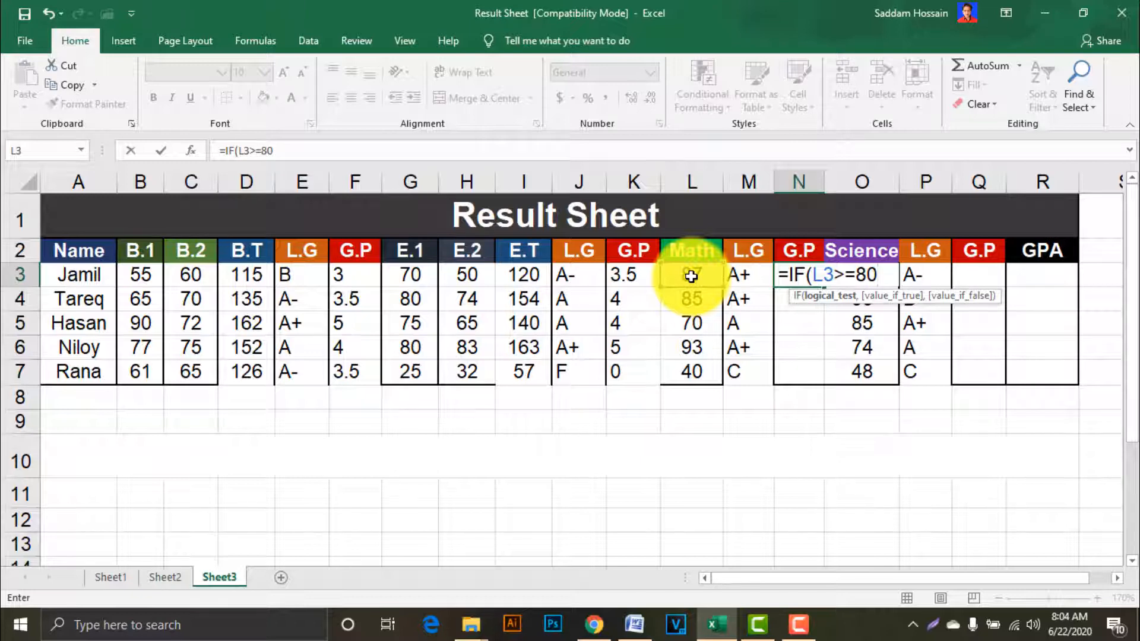
text(,5)
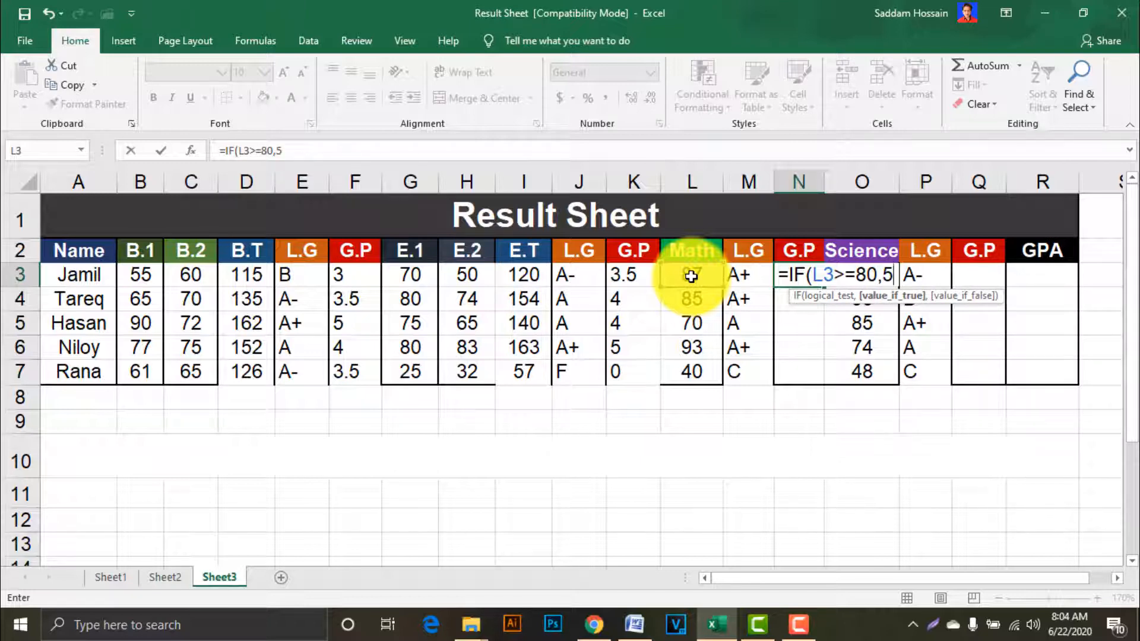
Step: Add the second condition for grade point 4 to the N3 formula: IF(L3>=70,4
text(,IF)
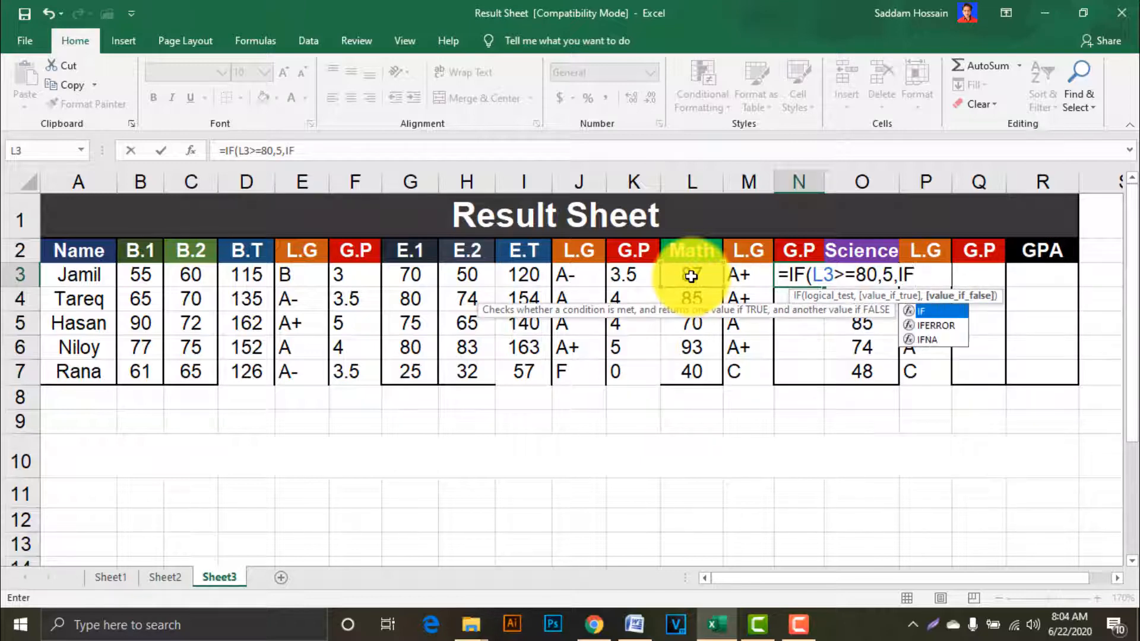
text(()
click(691, 276)
text(>=)
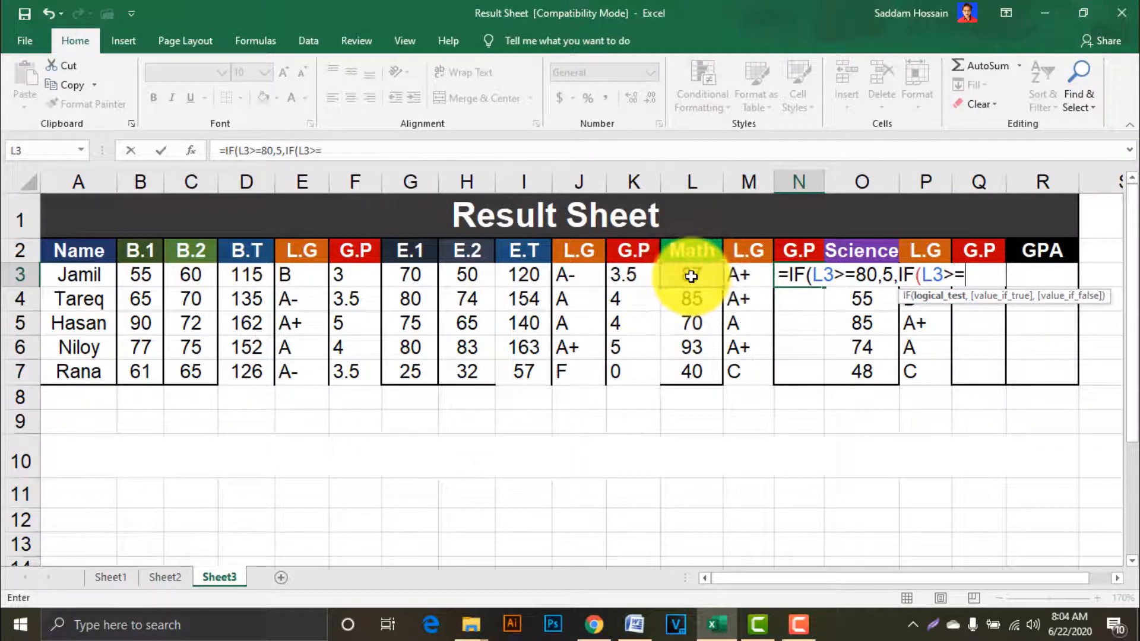
text(70,4)
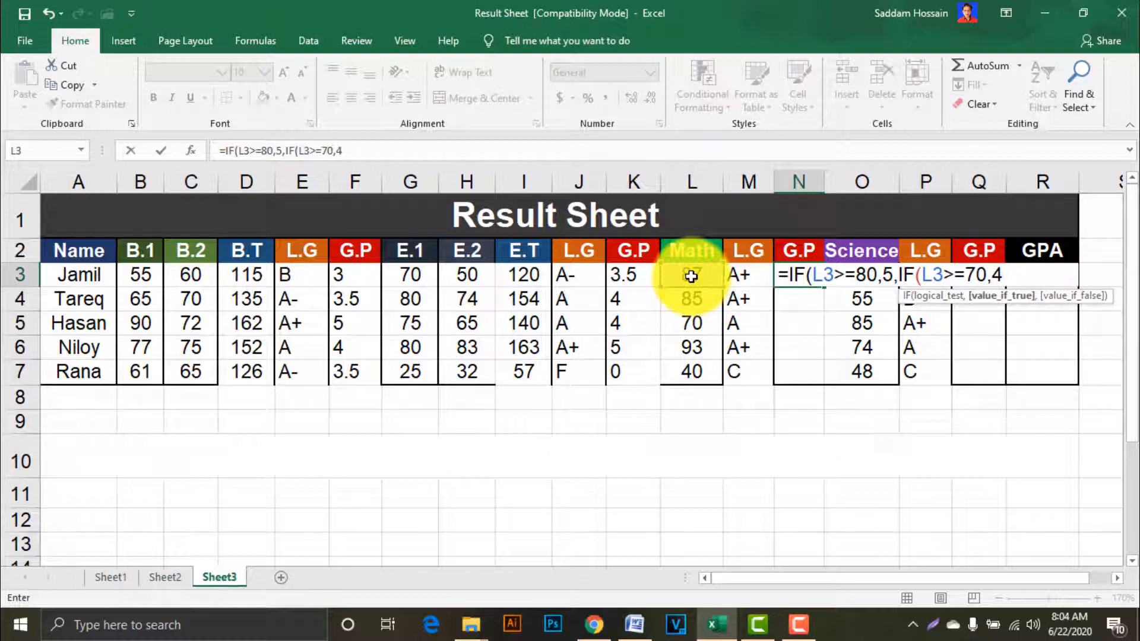
Step: Add the third condition for grade point 3.5 to the N3 formula, IF(L3>=60,3.5, and begin another nested IF
text(,IF)
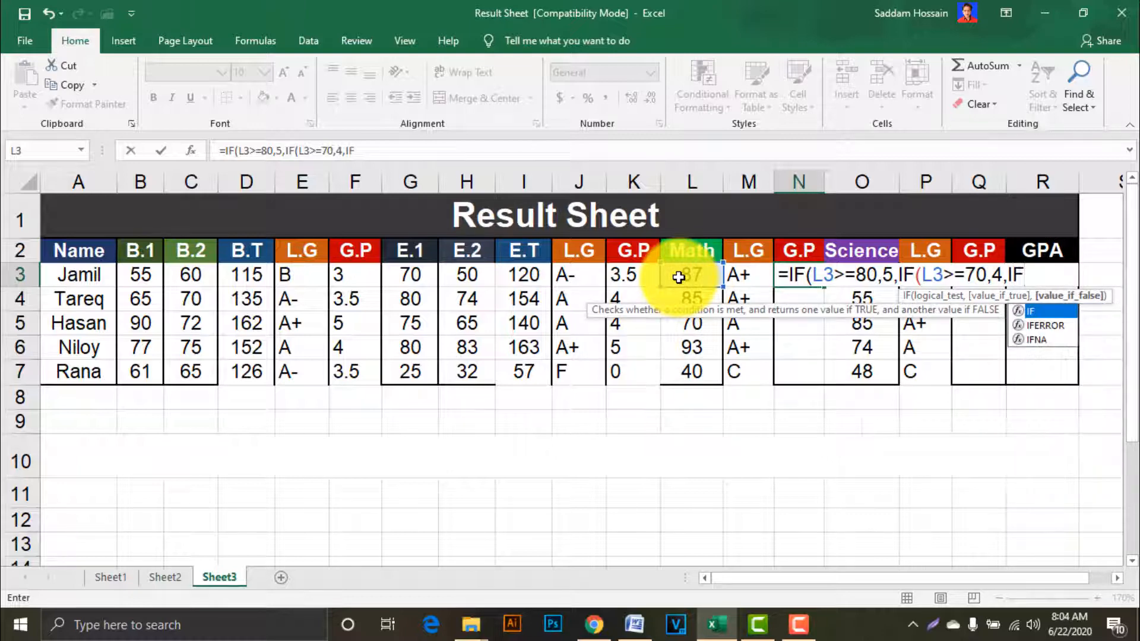
text(()
click(678, 277)
text(>)
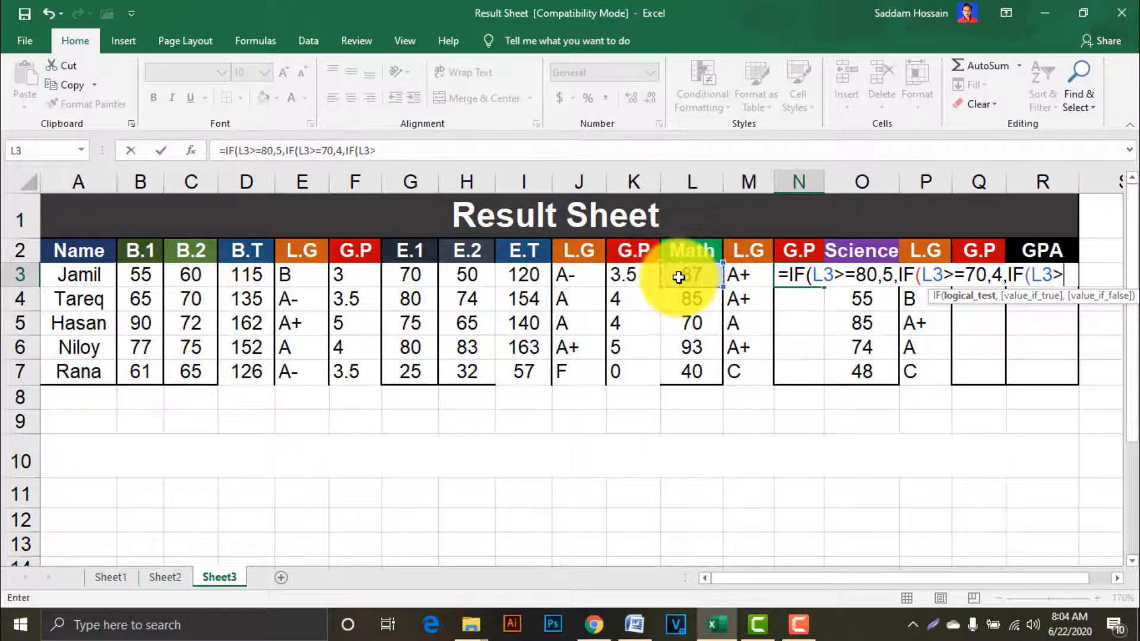
text(=60,)
text(3.5,)
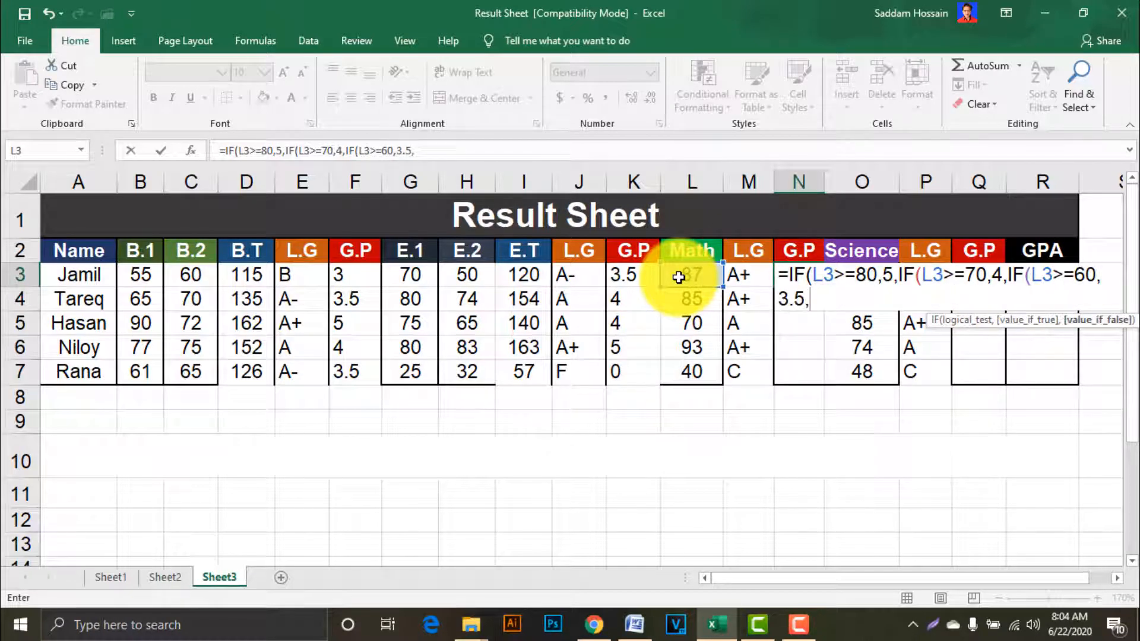
text(IF)
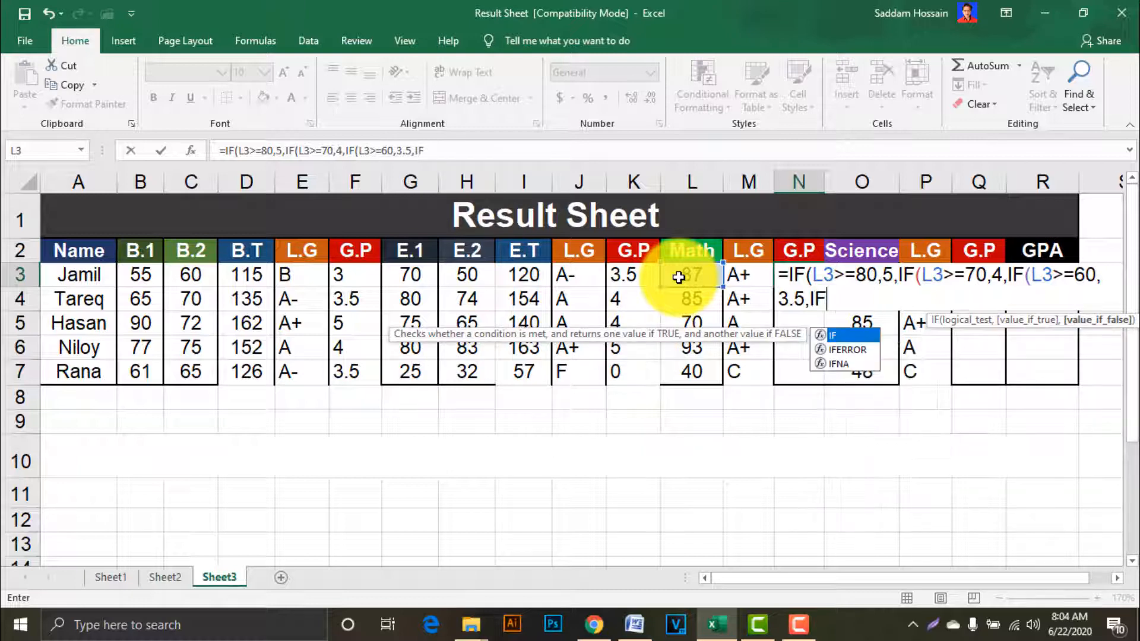
Step: Add the fourth condition for grade point 3 to the N3 formula: IF(L3>=50,3
text(()
click(678, 277)
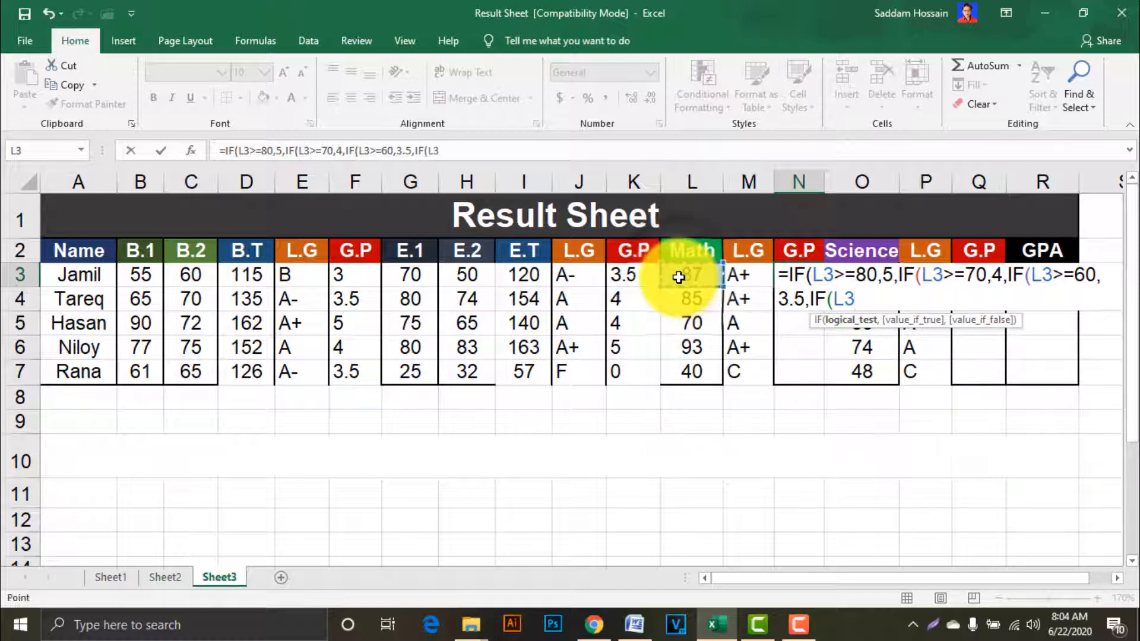
text(>=50)
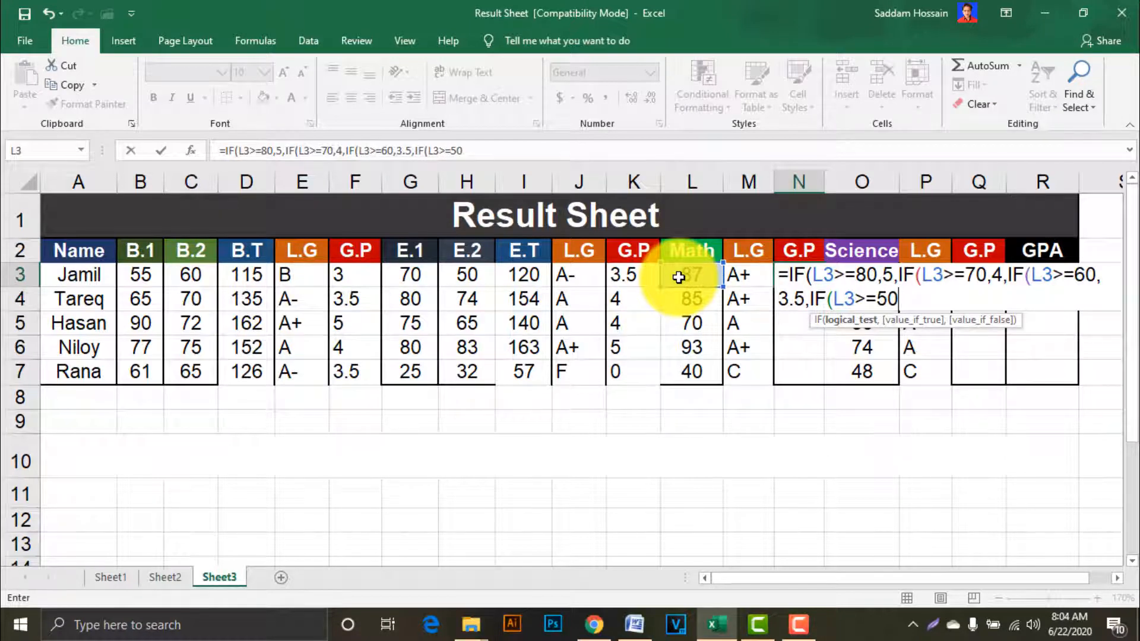
text(,3)
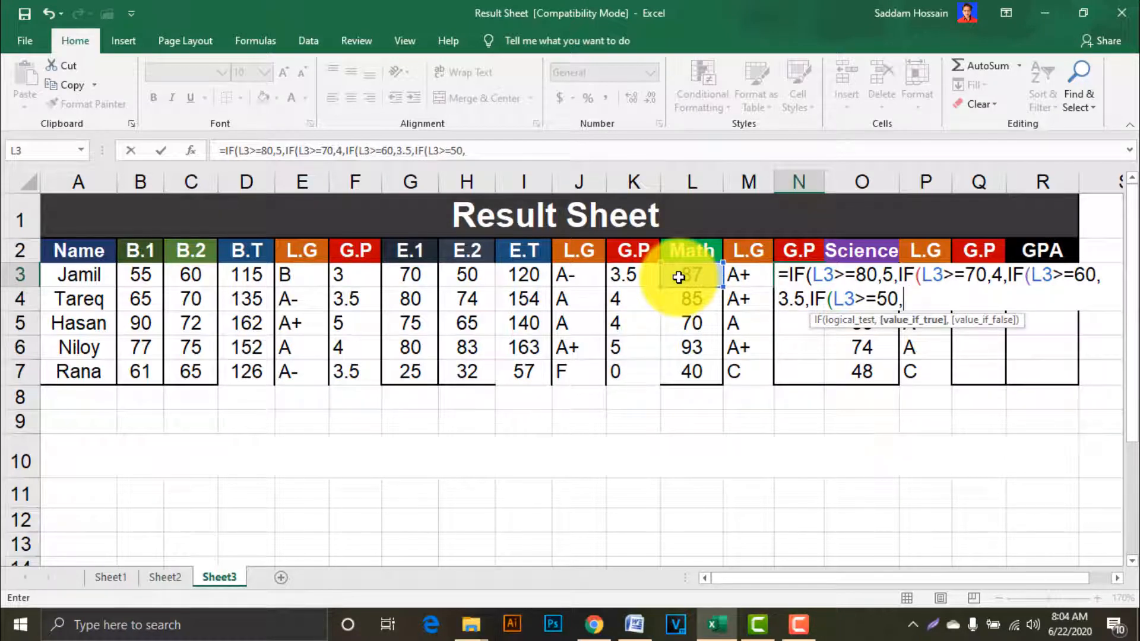
Step: Add the fifth condition for grade point 2 to the N3 formula: IF(L3>=40,2
text(,IF)
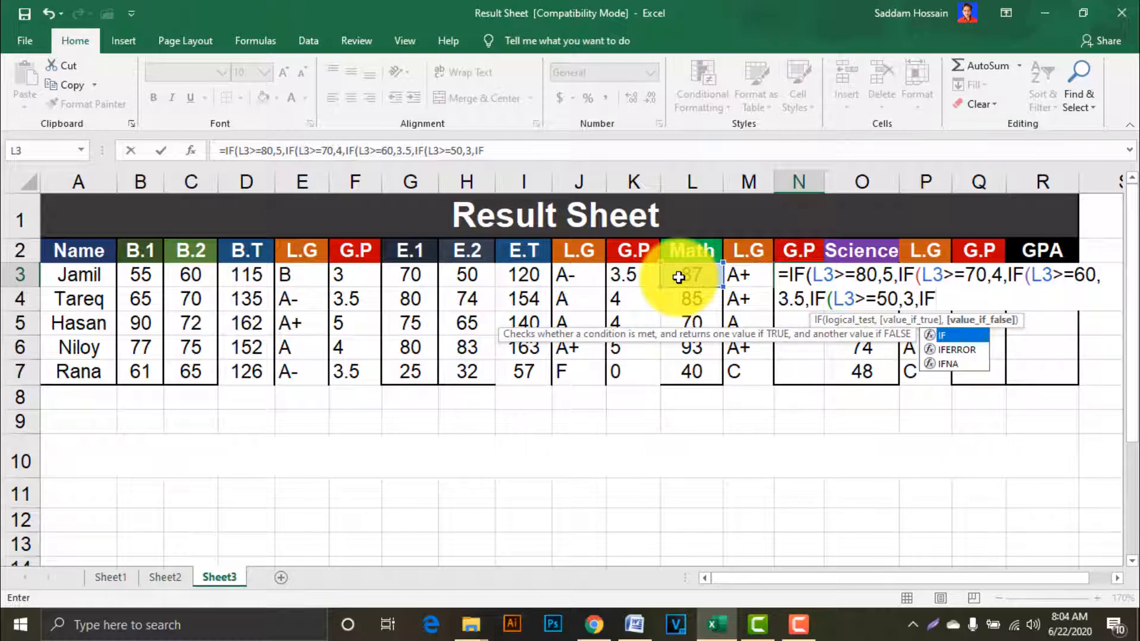
text(()
click(679, 278)
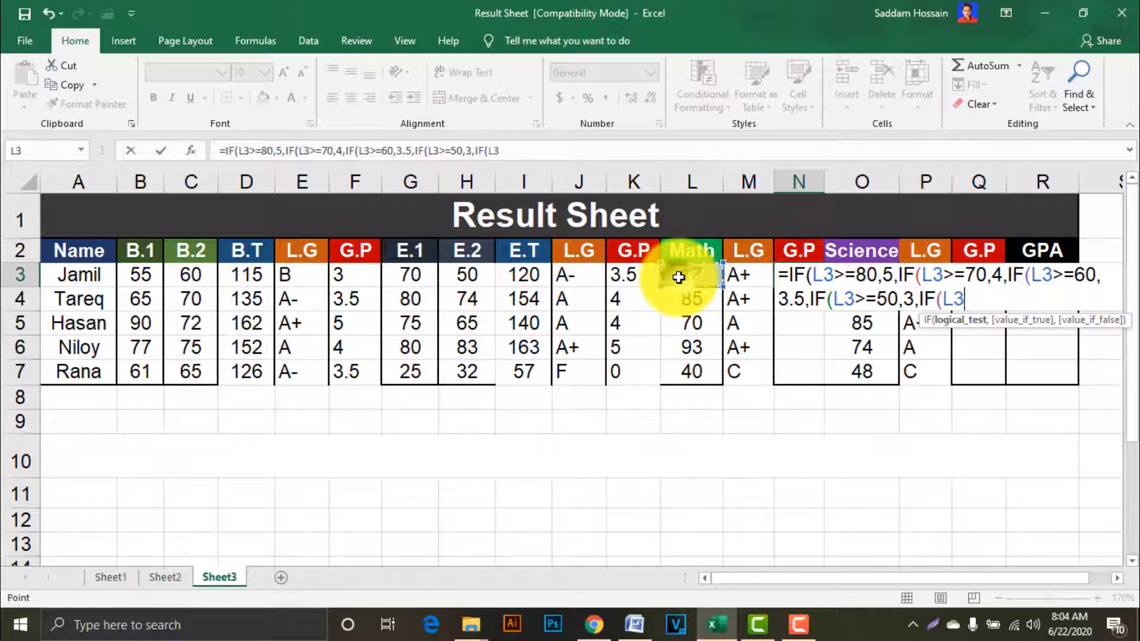
text(>=40)
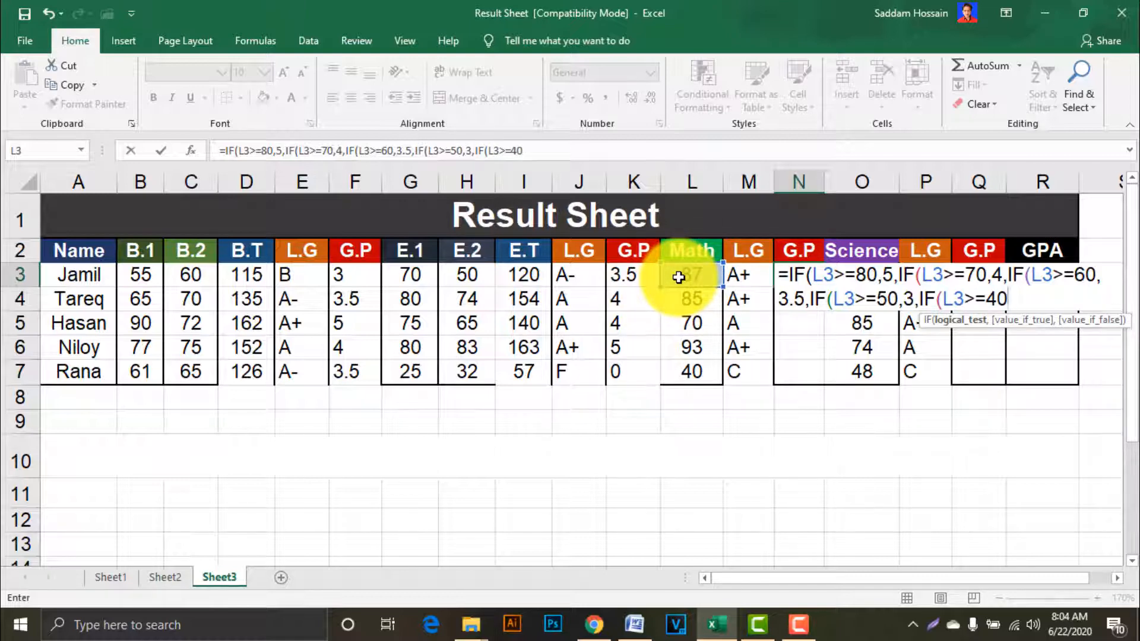
text(,)
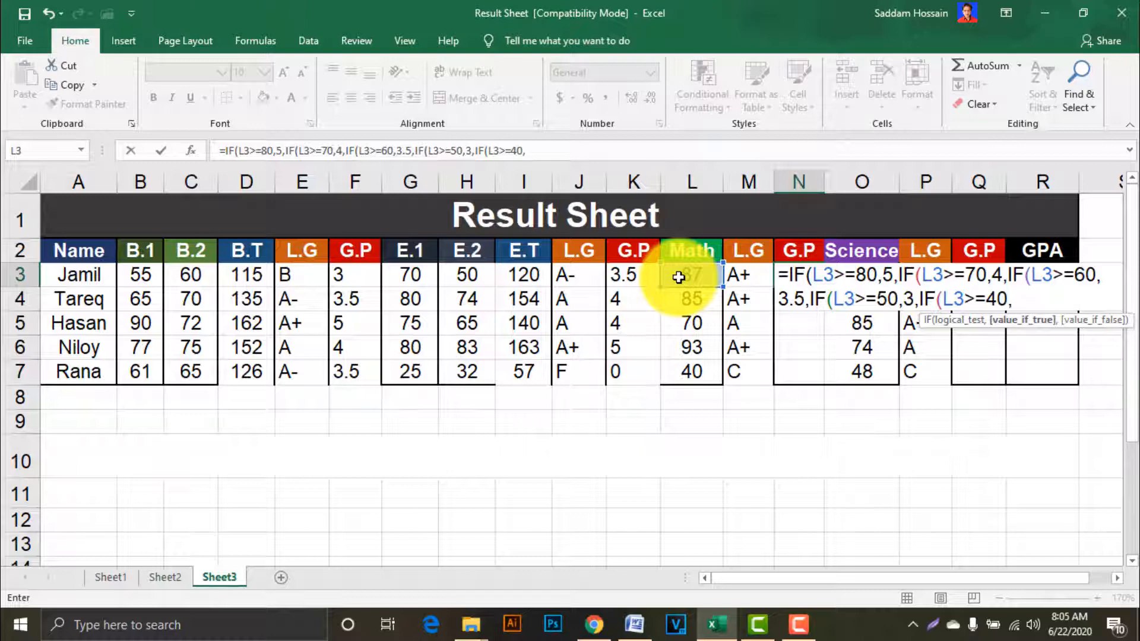
text(2)
Step: Add the sixth condition for grade point 1 to the N3 formula: IF(L3>=33,1
text(,I)
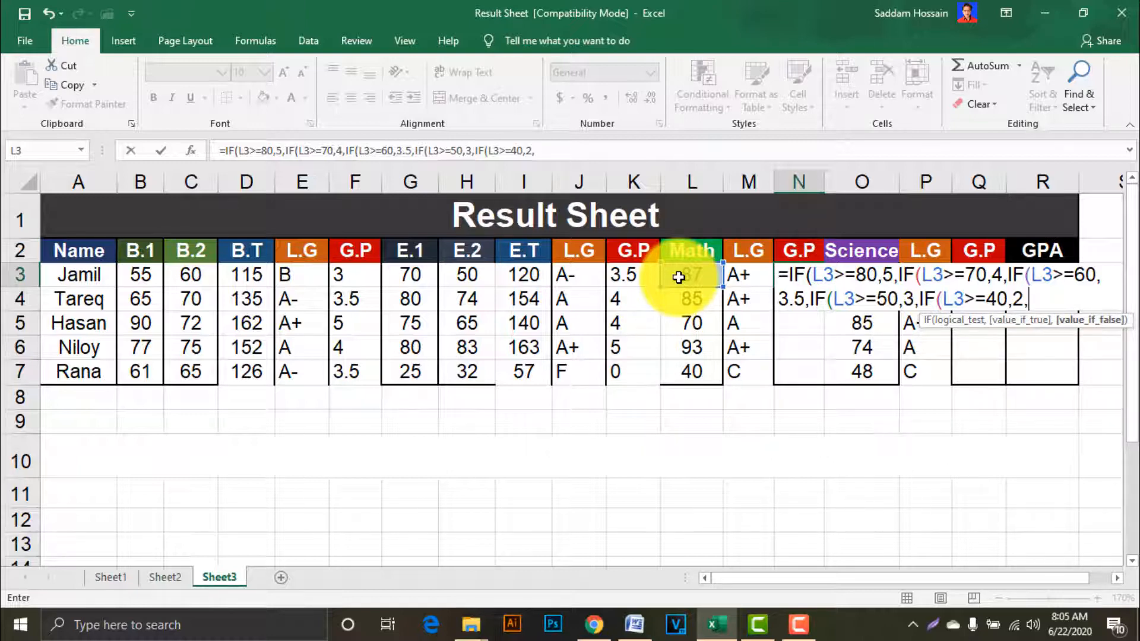
text(F()
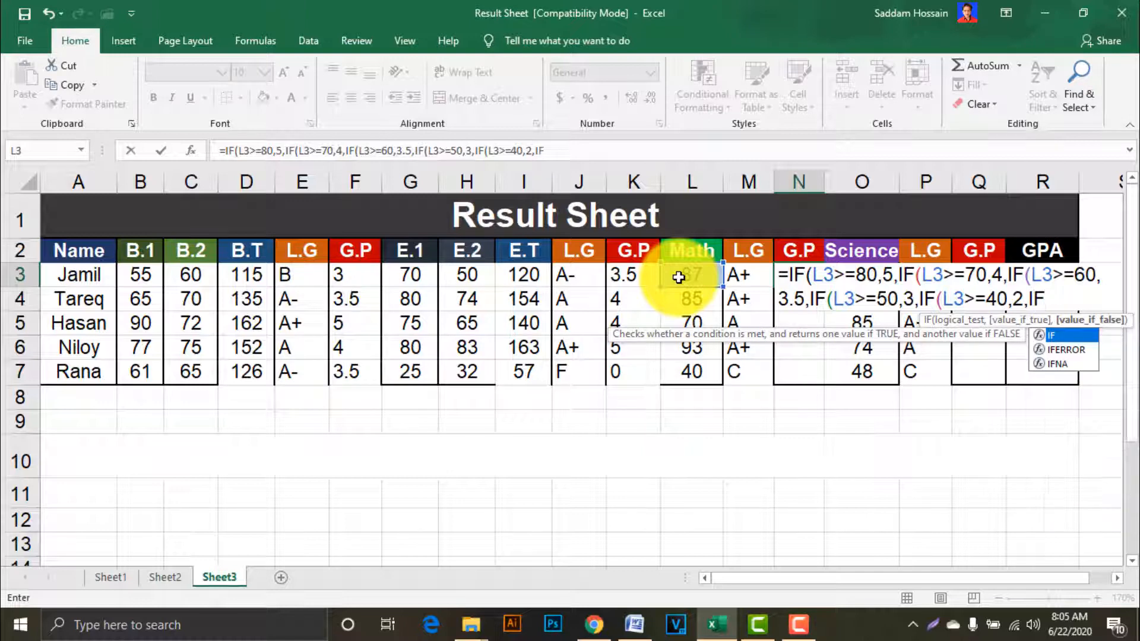
click(678, 278)
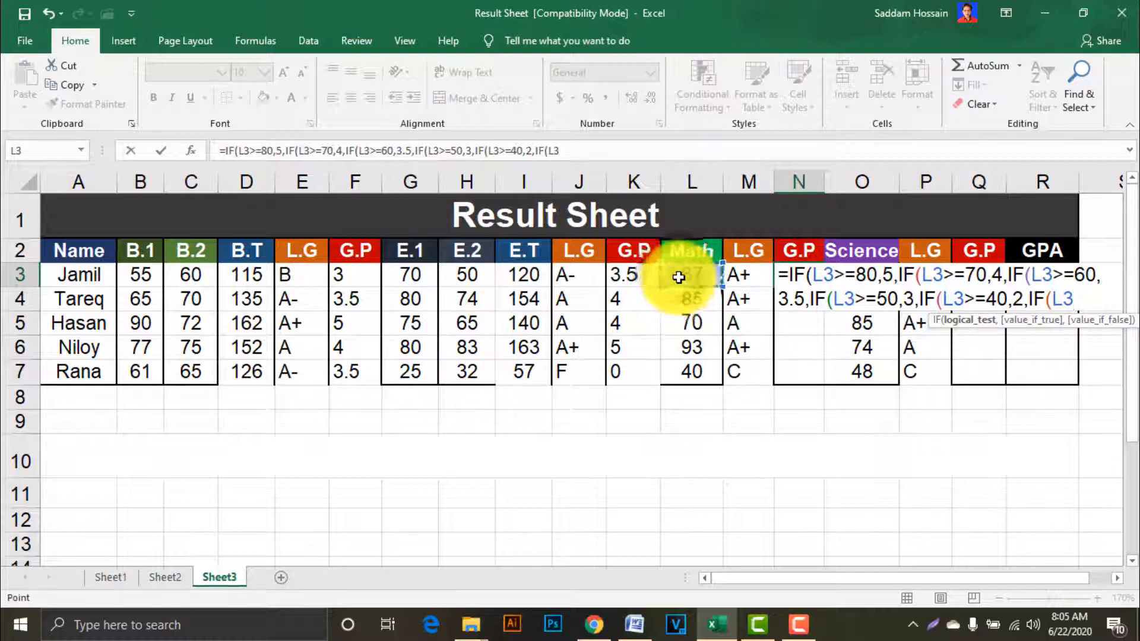
text(>=)
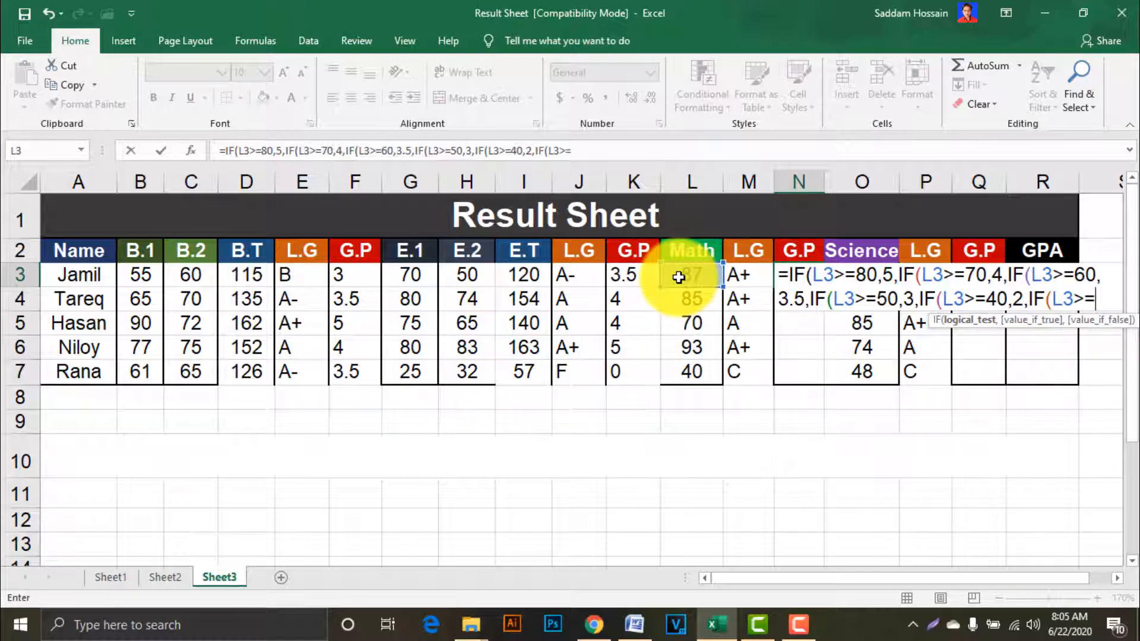
text(33,)
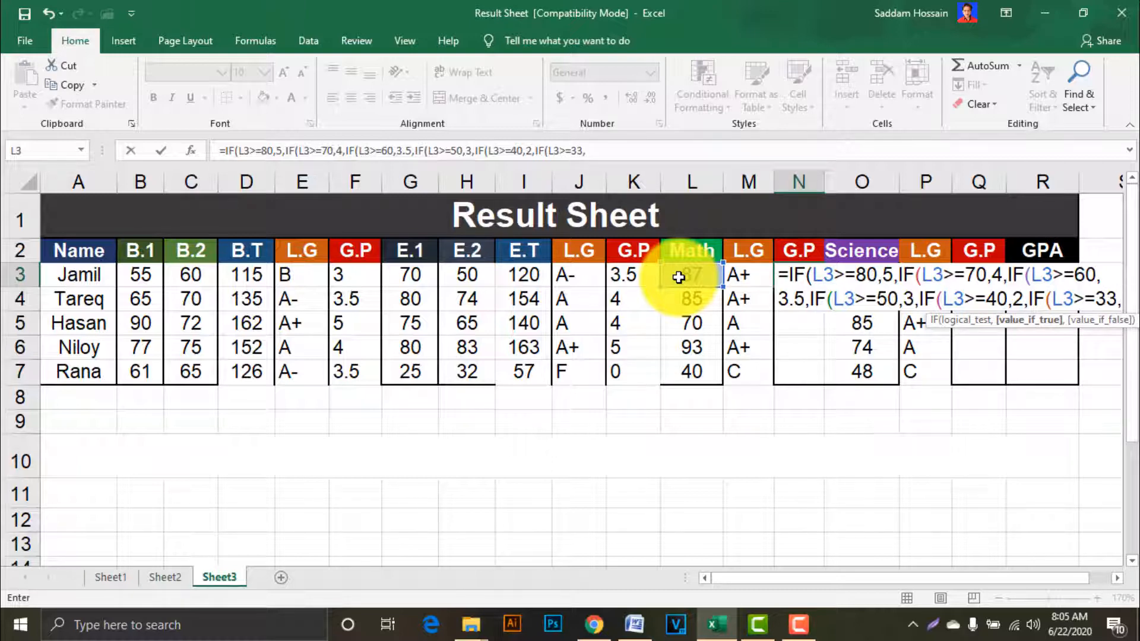
text(1)
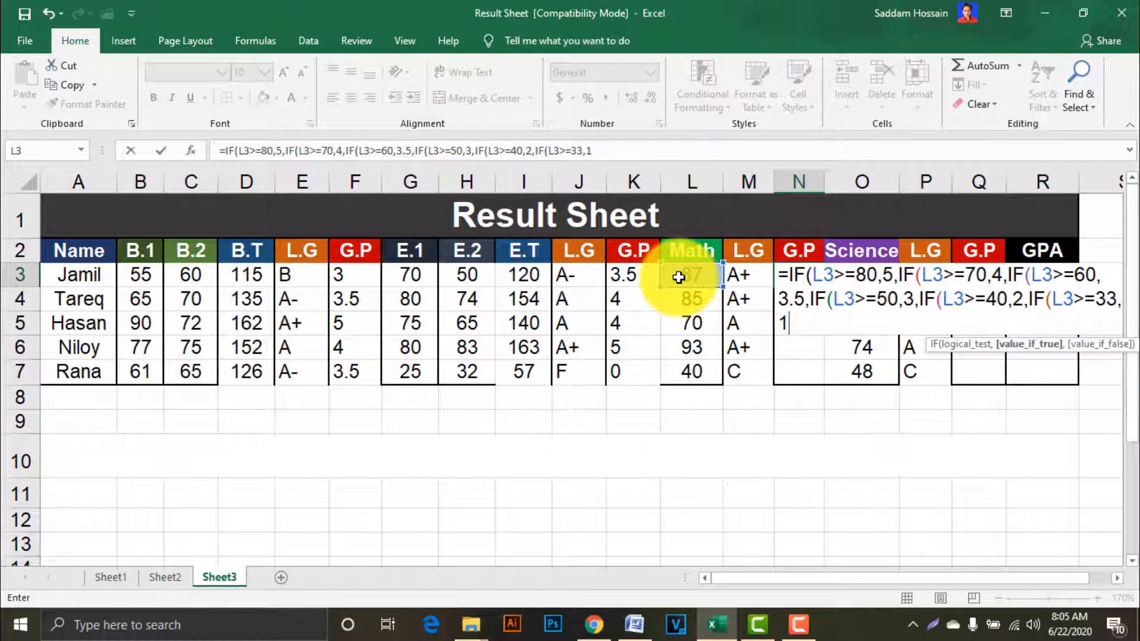
Step: Finish the N3 formula with 0 as the final value, close all six parentheses and enter it
text(,)
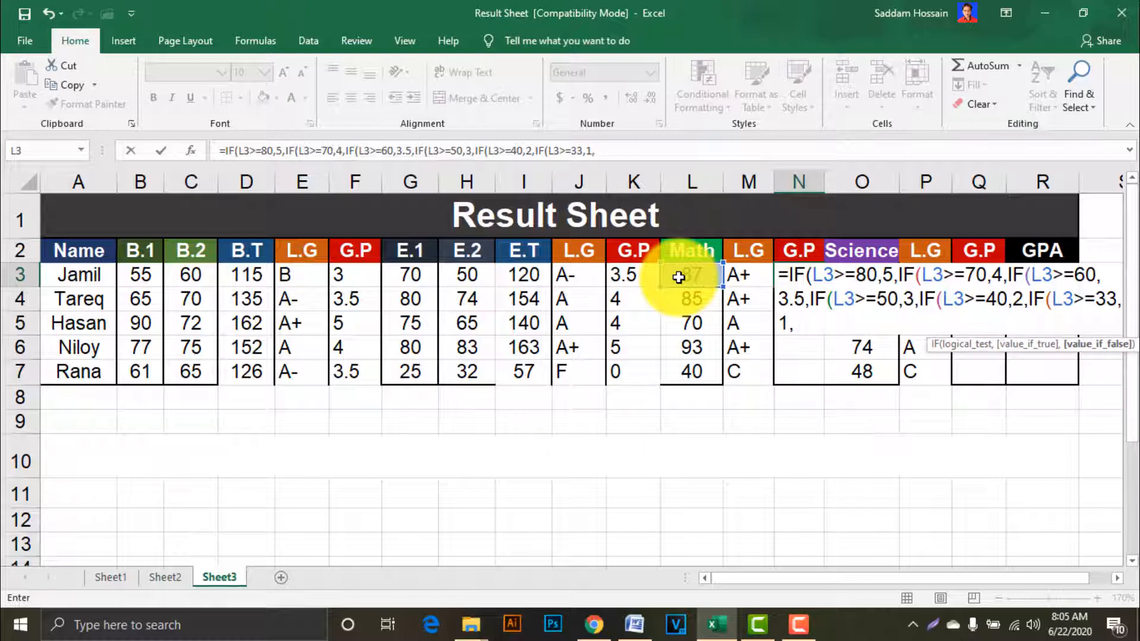
text(0)))))))
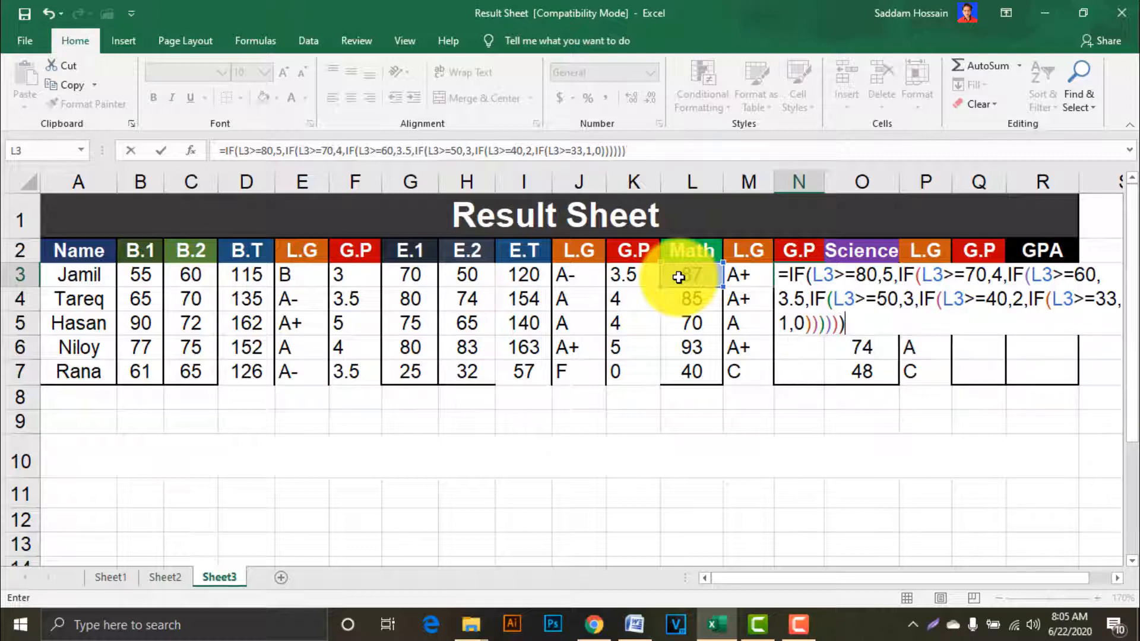
key(Return)
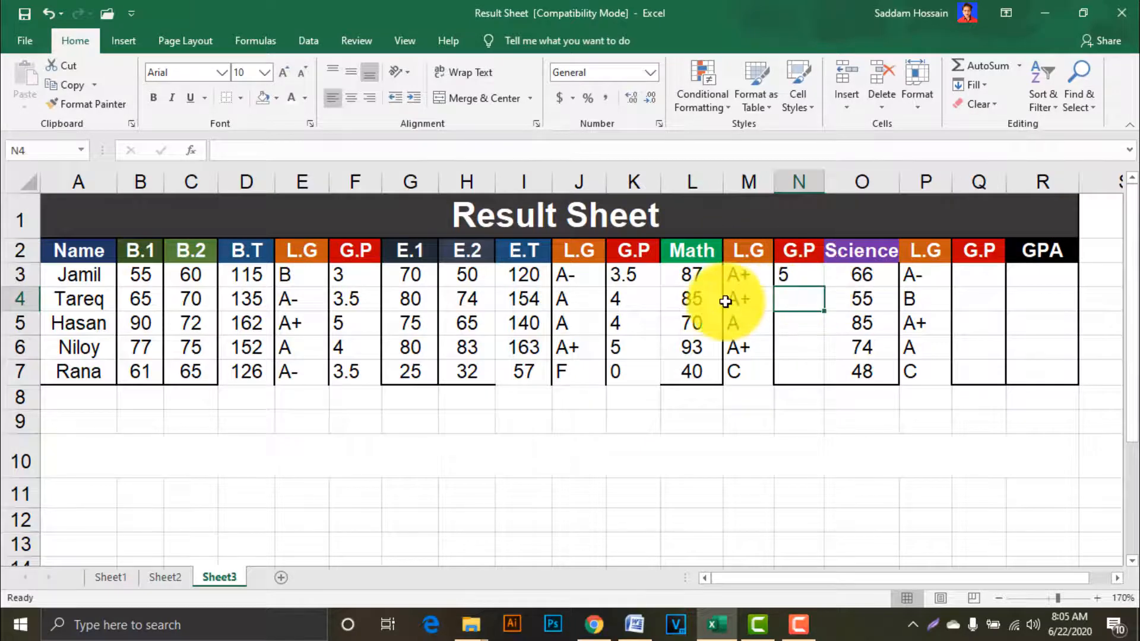
Step: Fill the Math grade point formula from N3 down to N7 and check the formula in N7
click(810, 280)
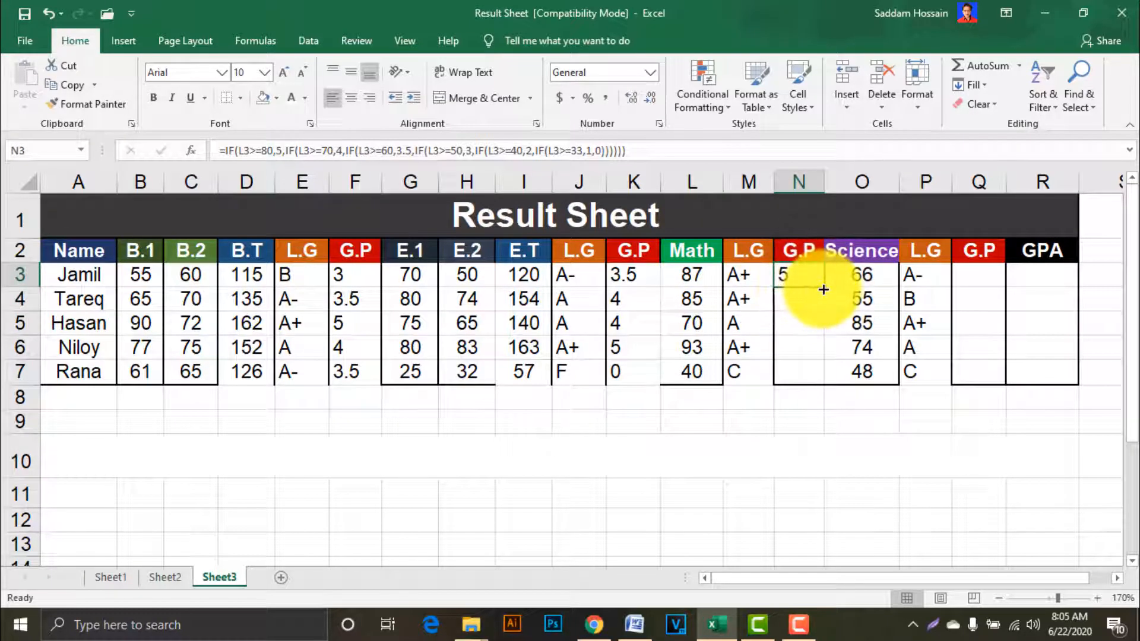
drag(823, 289, 809, 379)
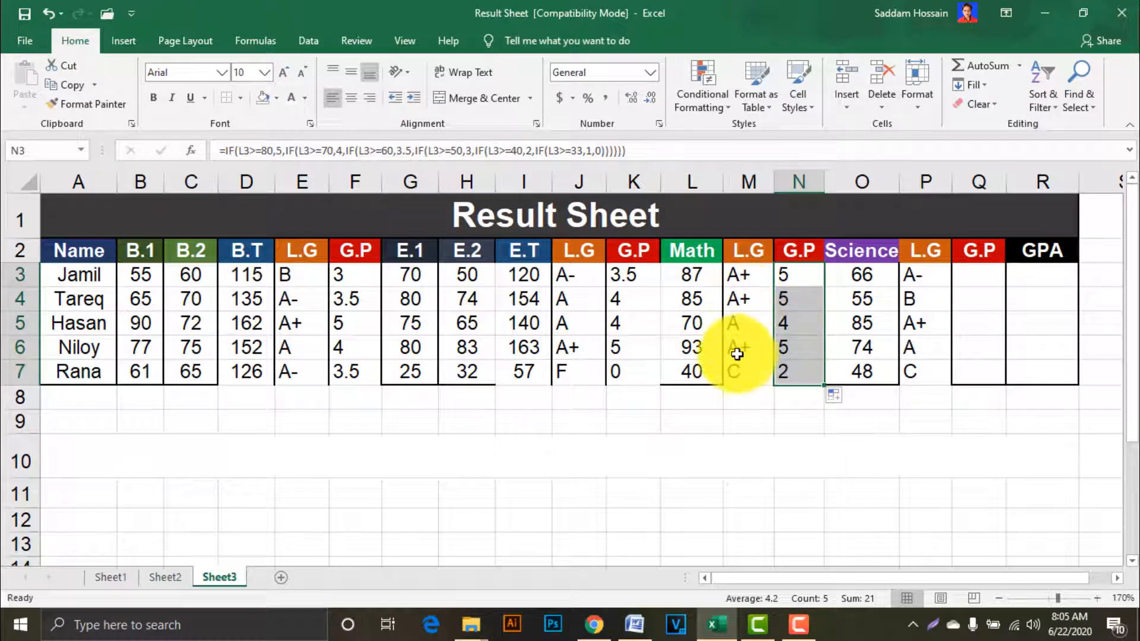
click(809, 372)
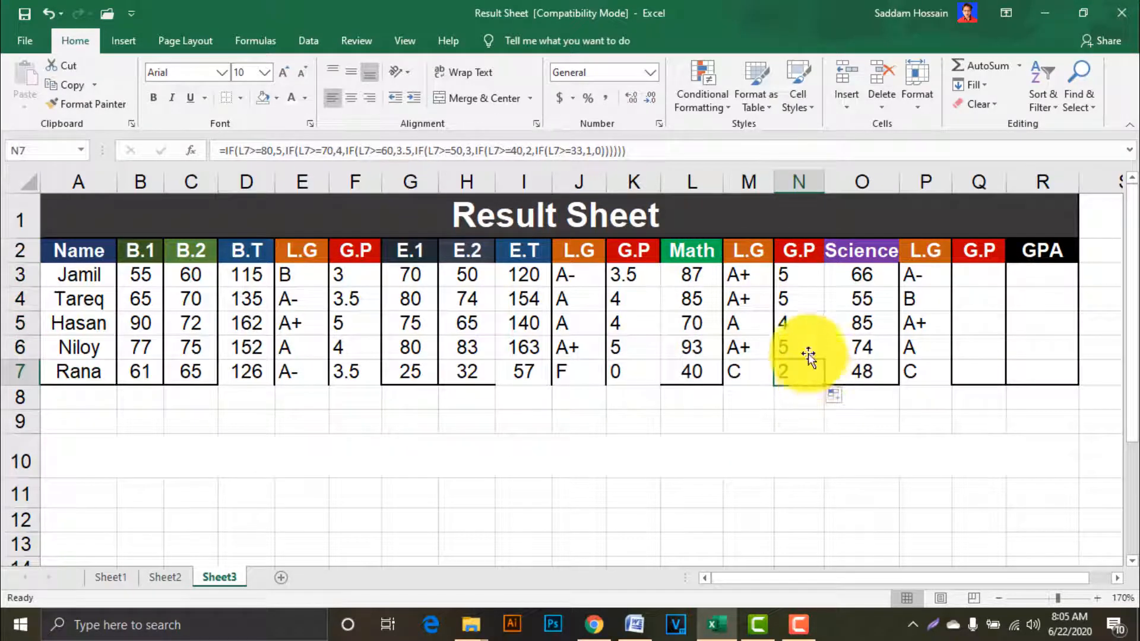
Step: Copy the N3 formula into the Science grade point cell Q3 using Paste Special with All, and fill it down to Q7
click(797, 275)
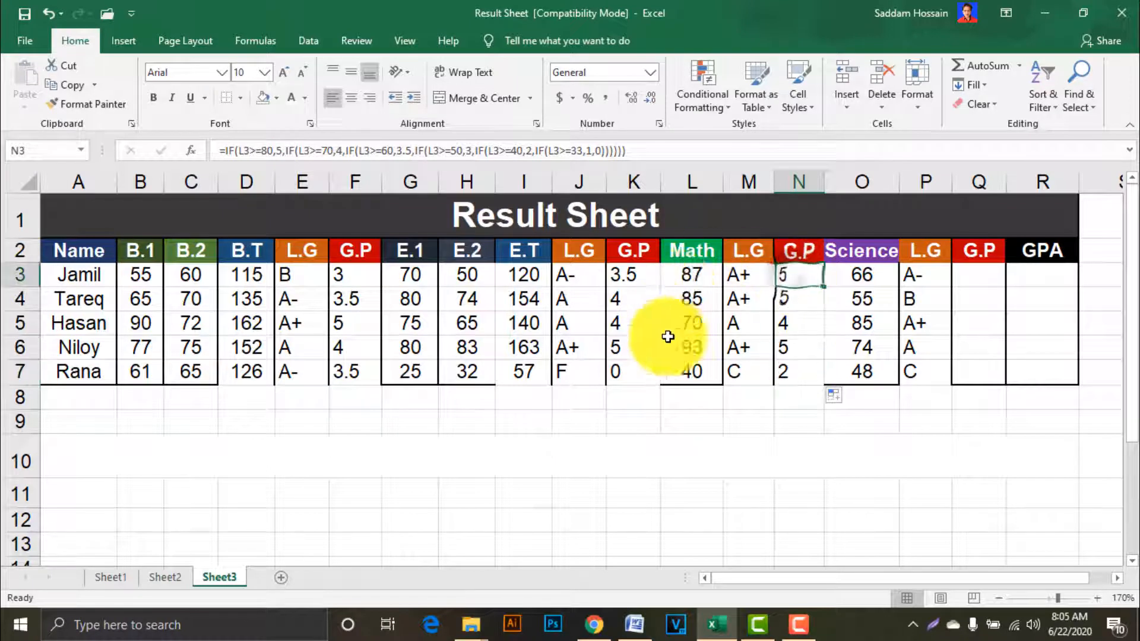
right_click(796, 276)
click(851, 261)
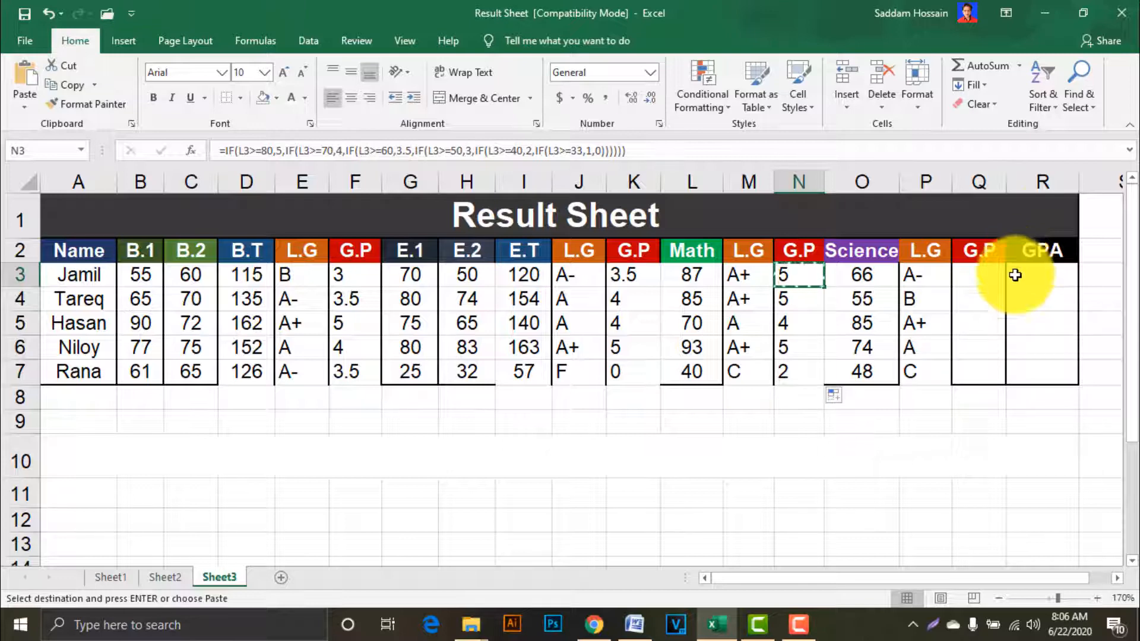
click(982, 280)
right_click(983, 280)
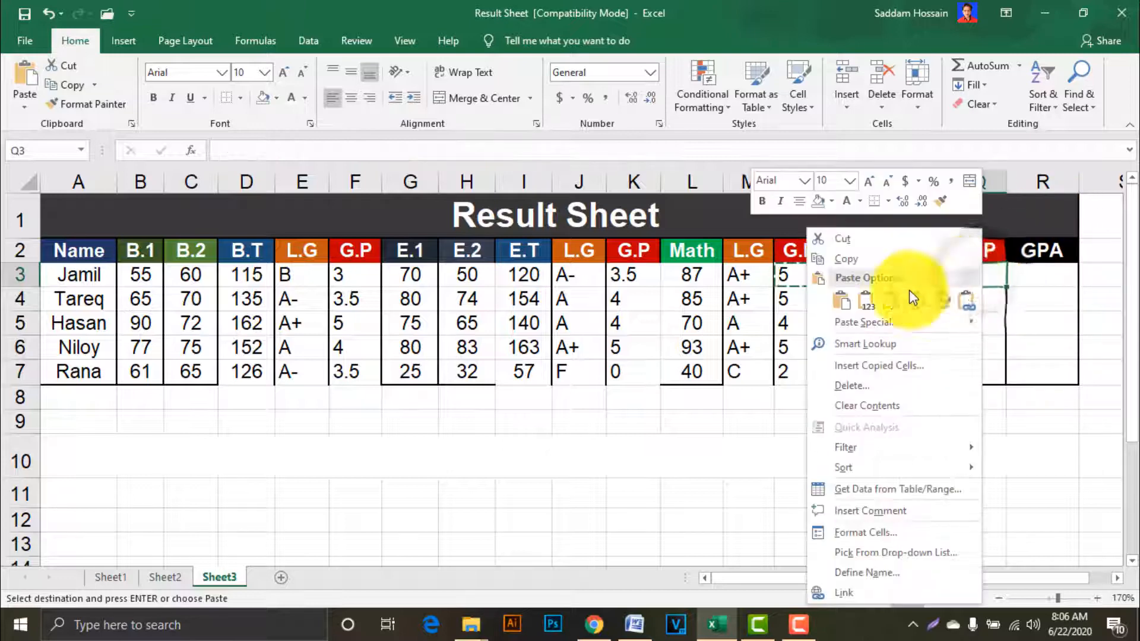
click(863, 337)
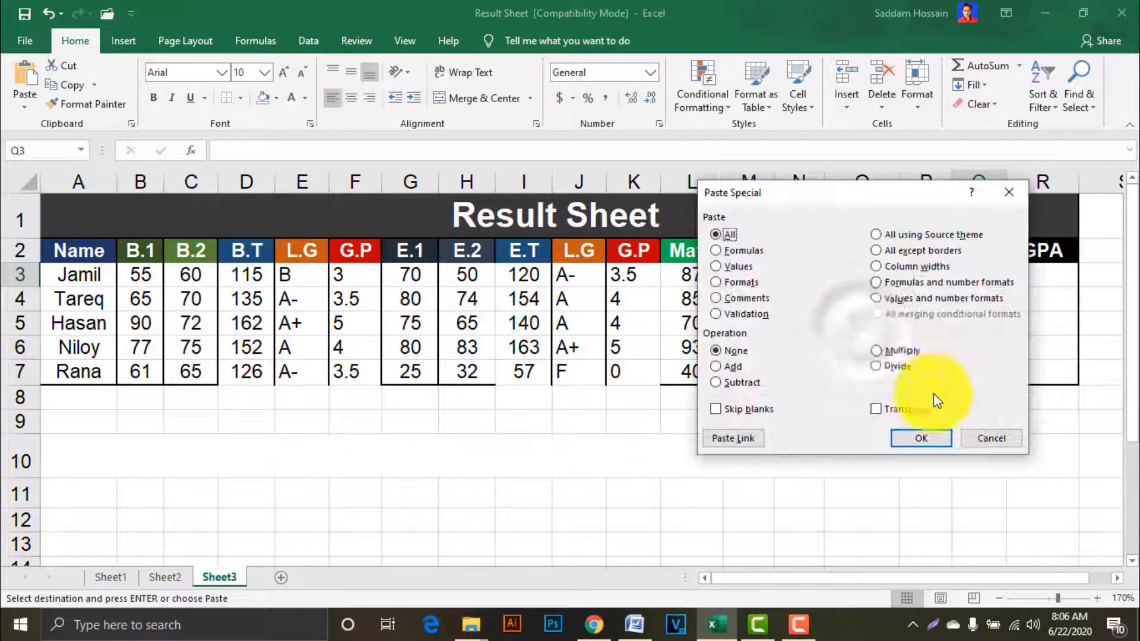
click(920, 437)
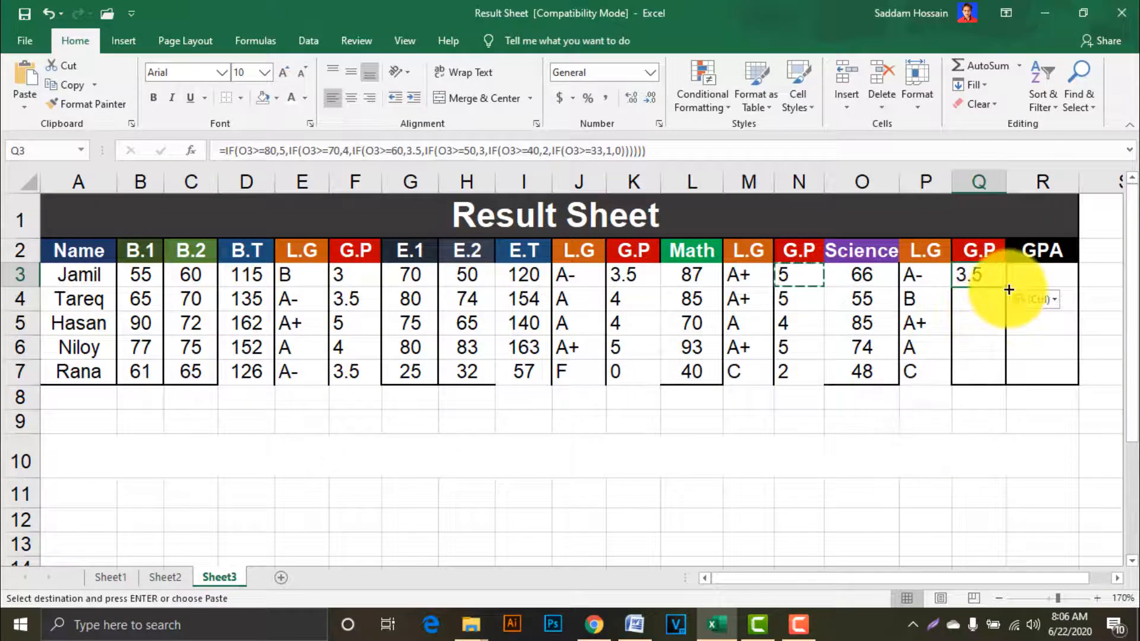
drag(1008, 287, 1010, 380)
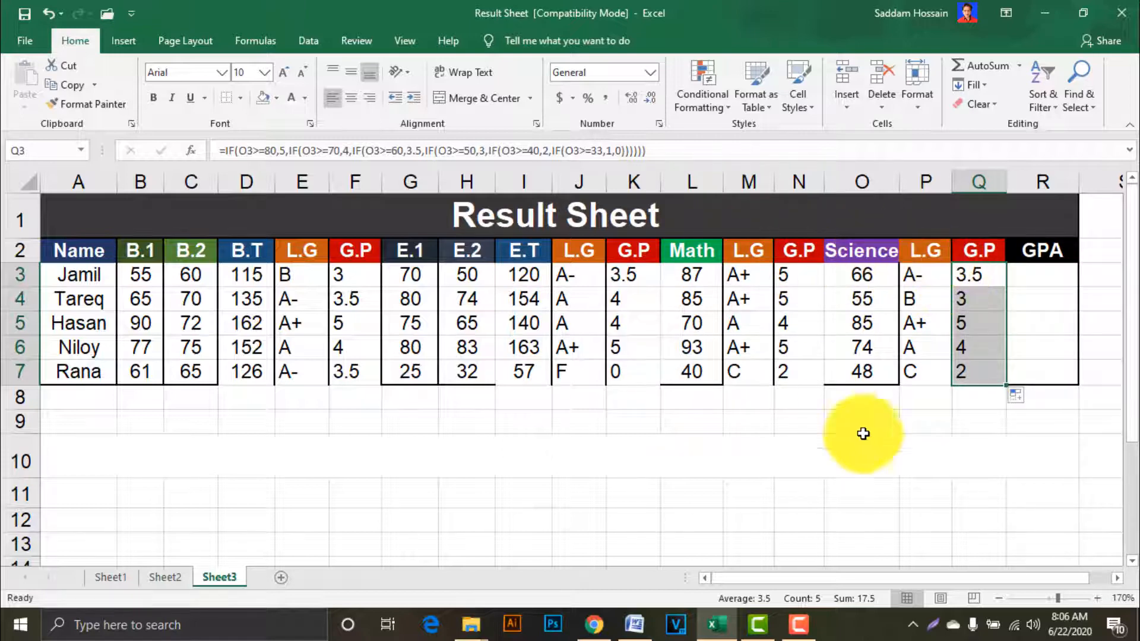
Step: Start the GPA formula in R3 with an IF containing an OR test, using F3<1 as the first condition: =IF(OR(F3<1,
click(1042, 275)
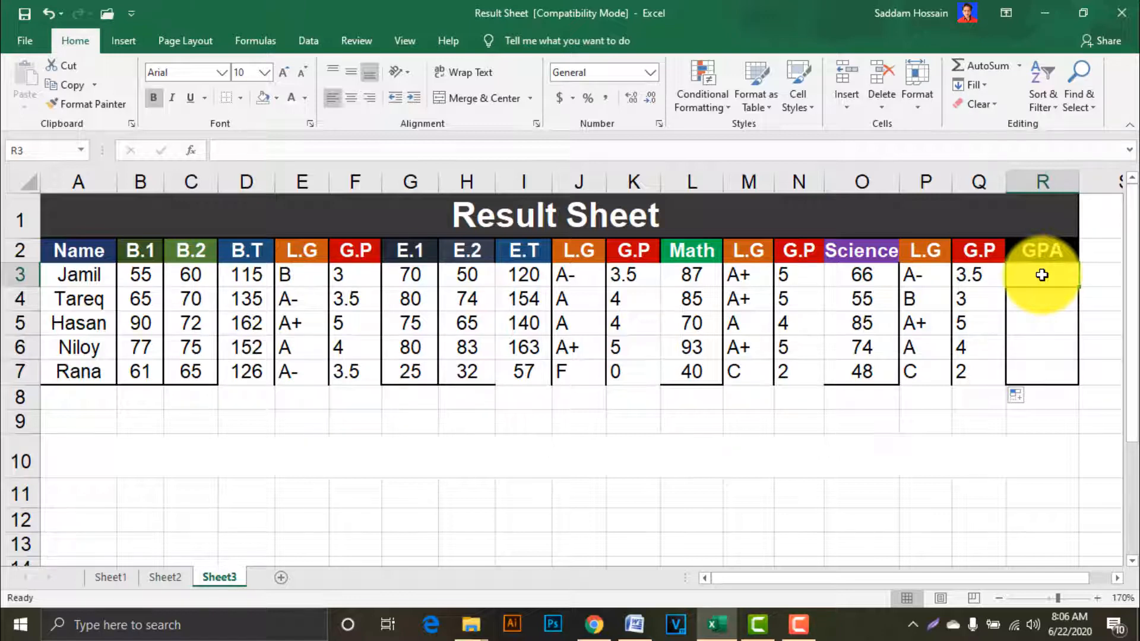
text(=IF)
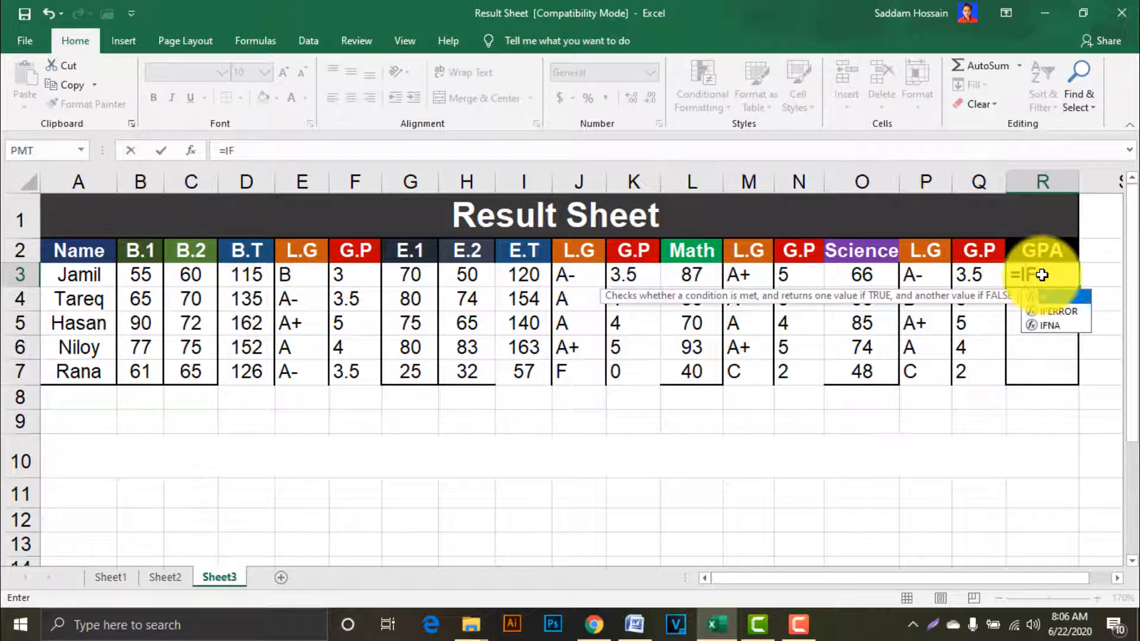
text(()
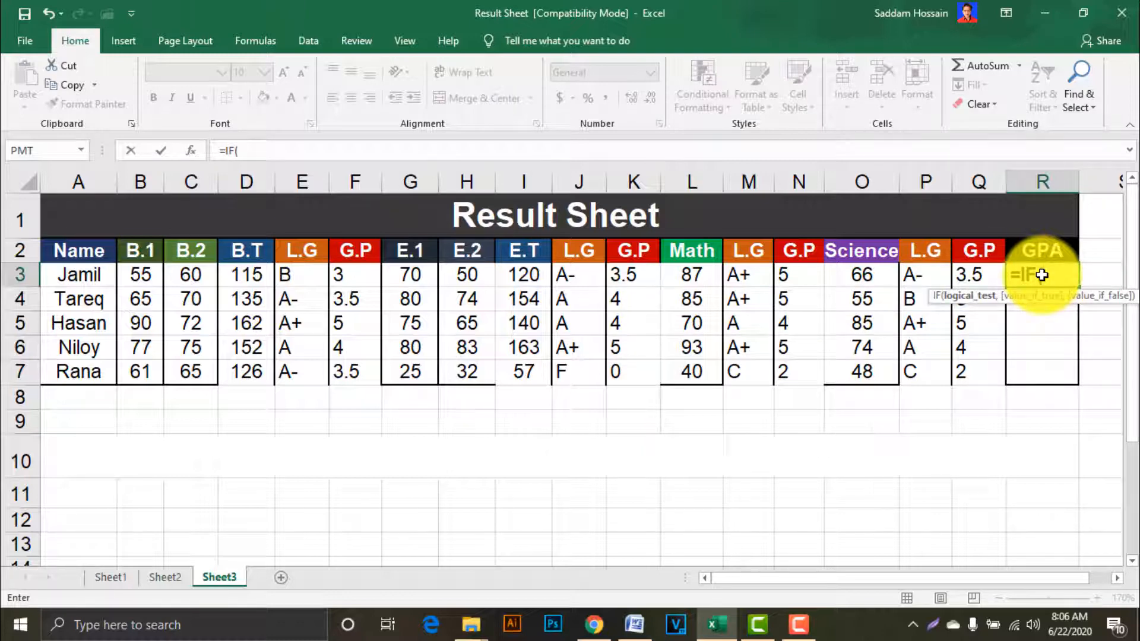
text(OR)
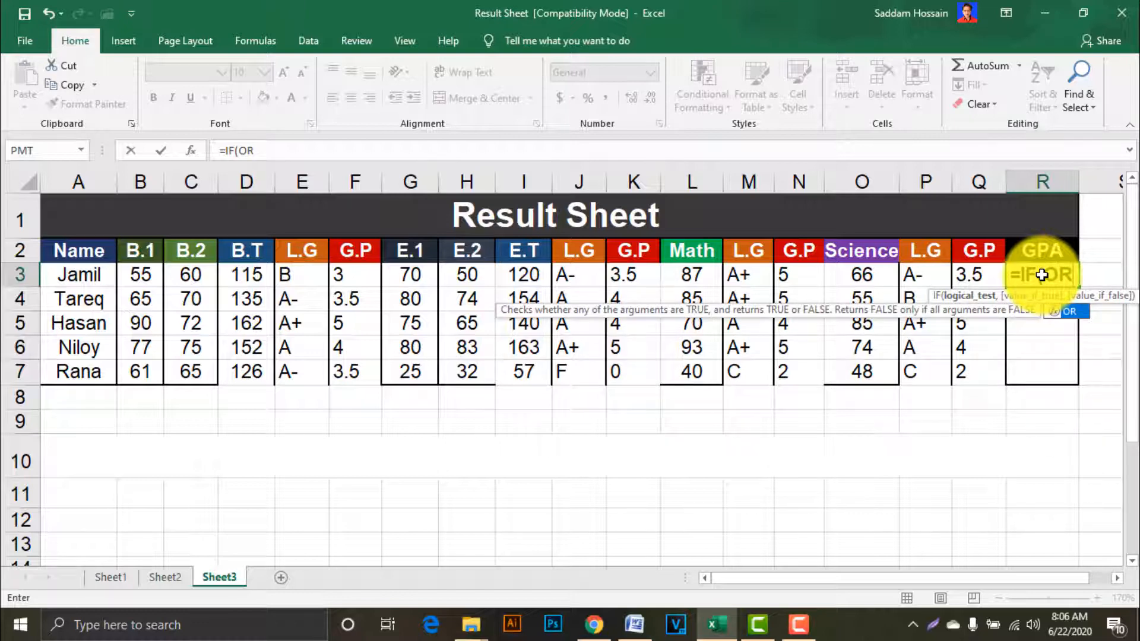
text(()
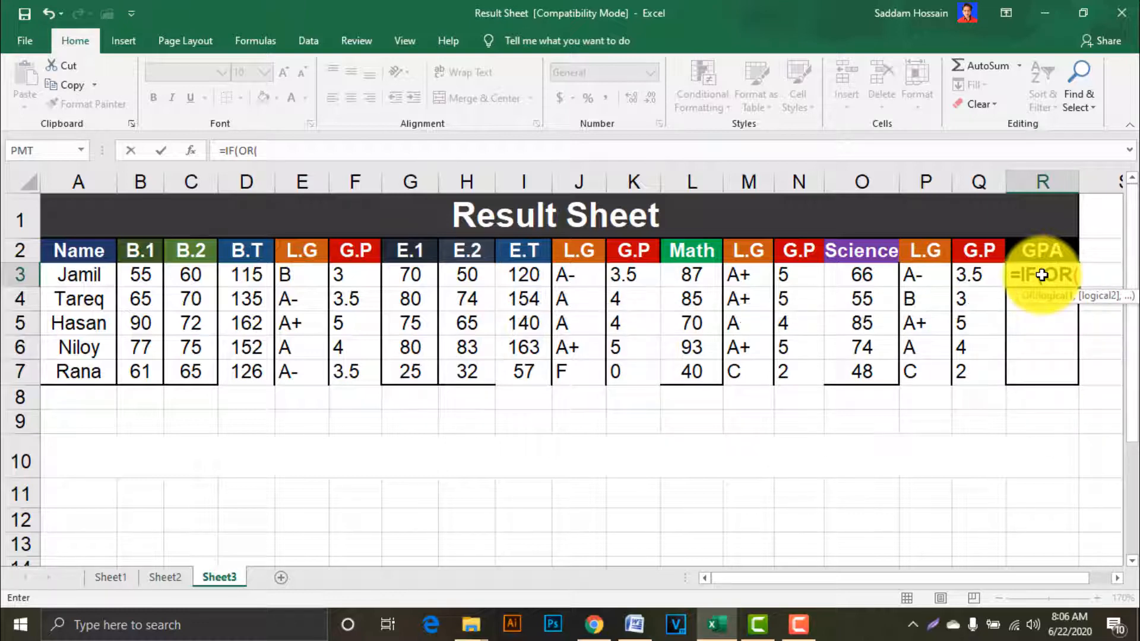
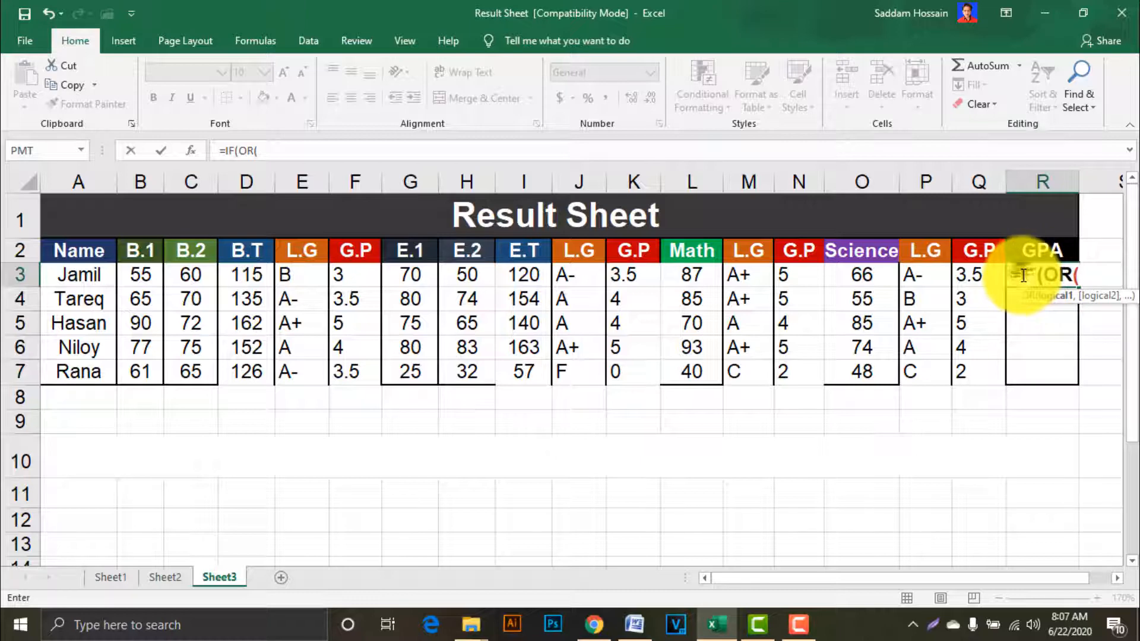
click(1045, 274)
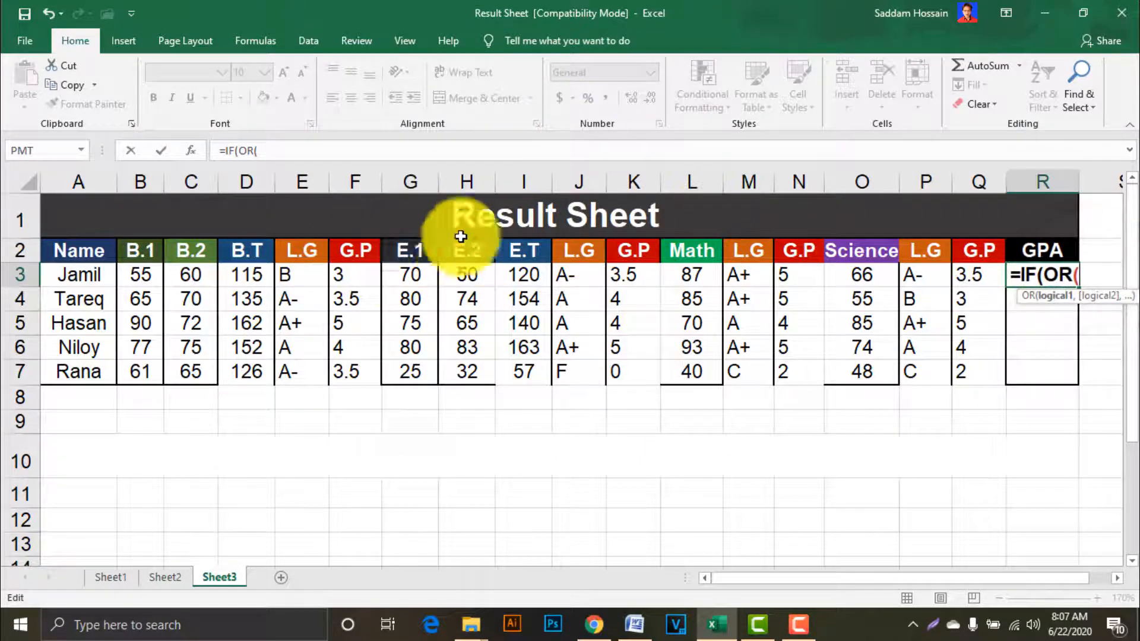
click(346, 274)
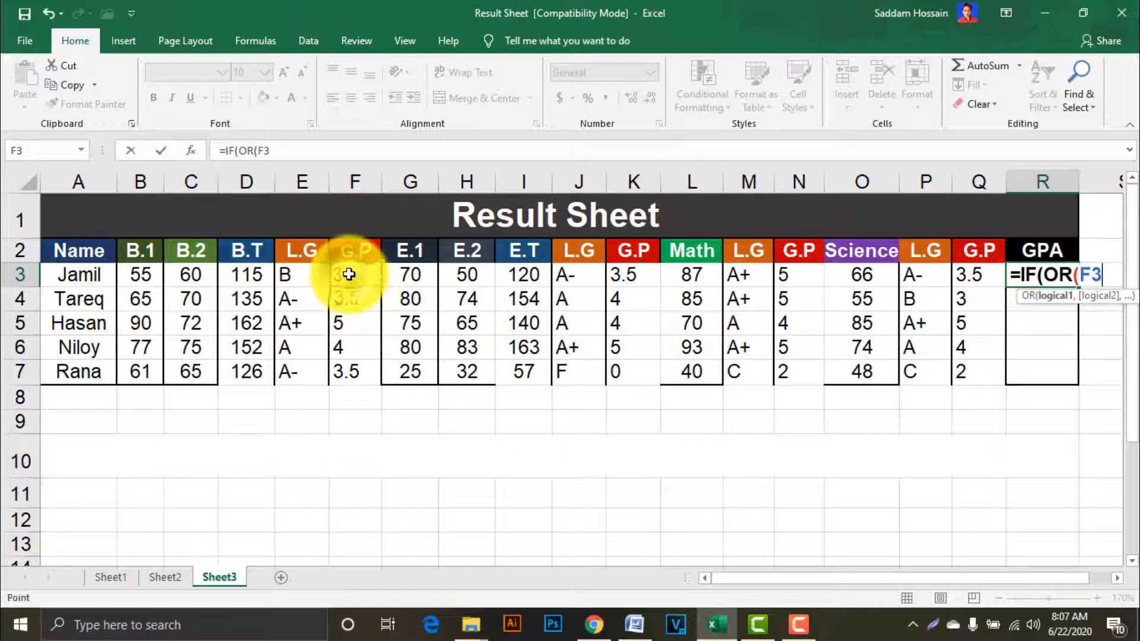
text(<1)
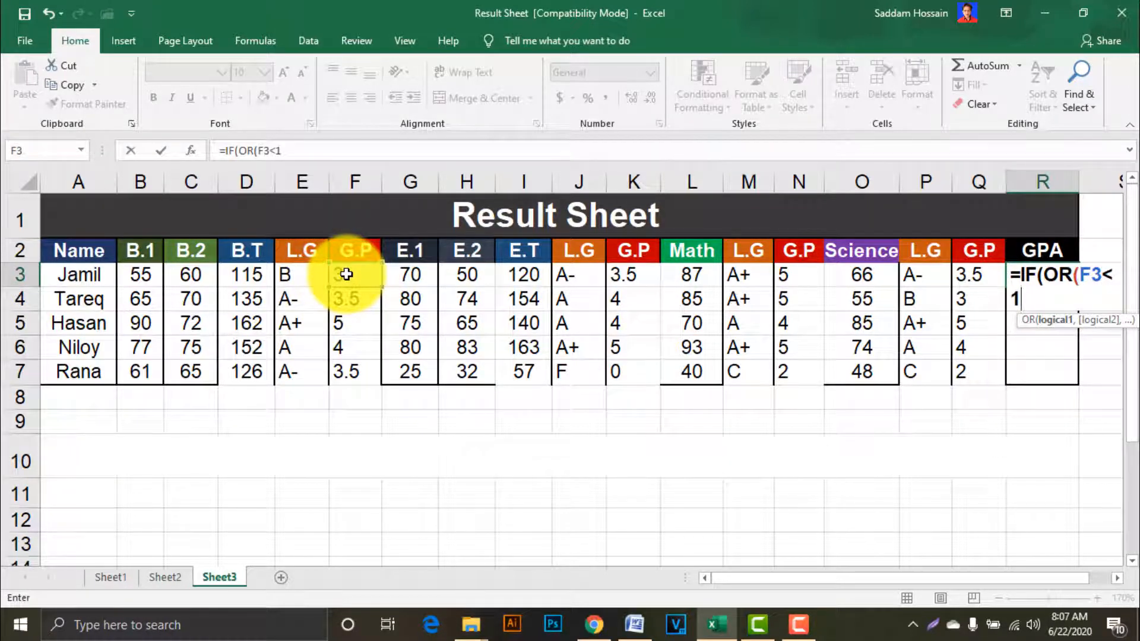
text(,)
Step: Add the English and Math grade point conditions K3<1 and N3<1 to the OR test in the R3 formula
click(630, 276)
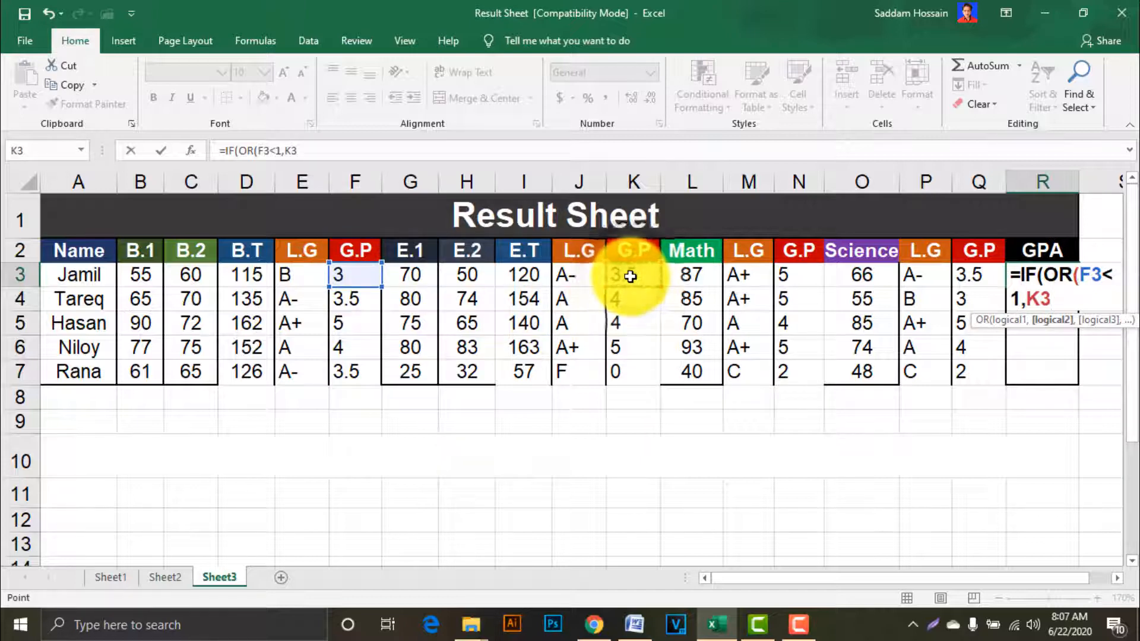
text(<1)
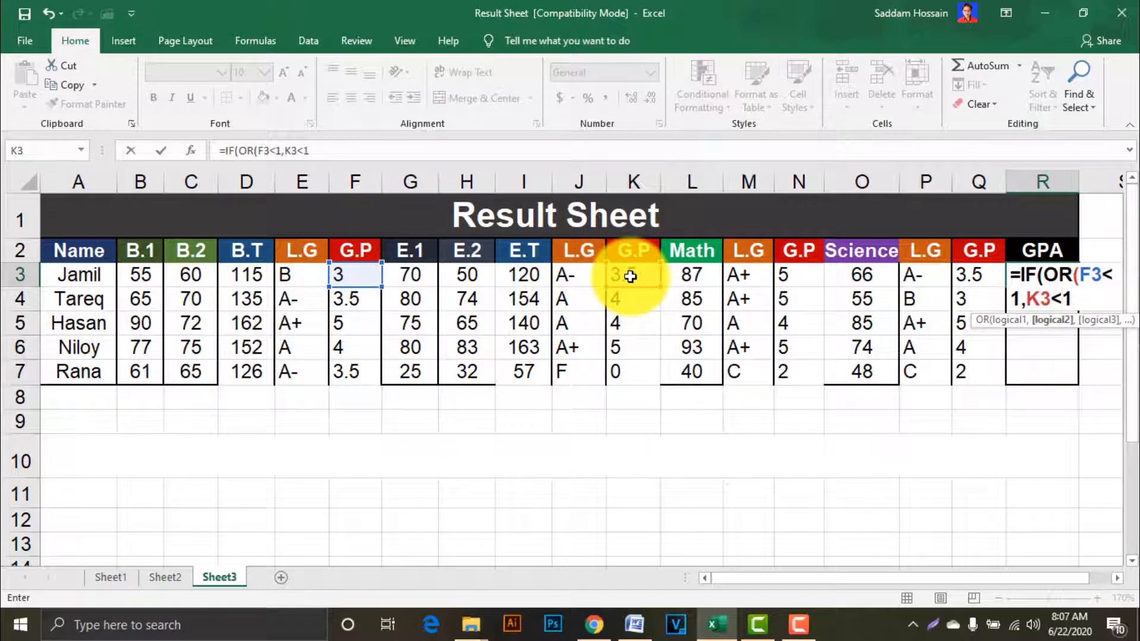
text(,)
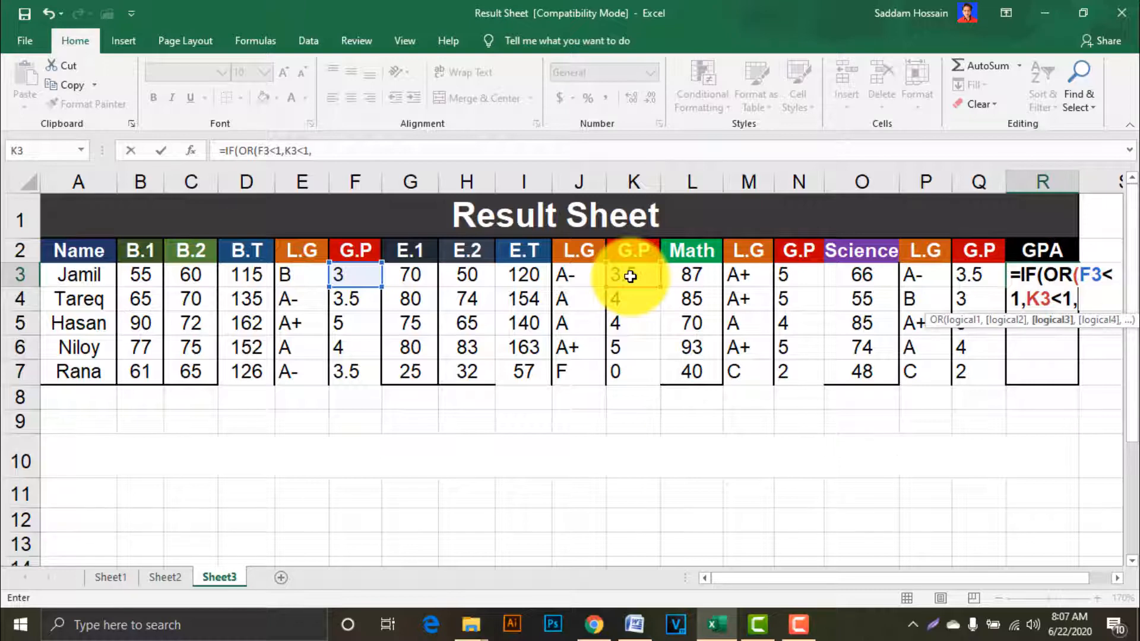
click(797, 270)
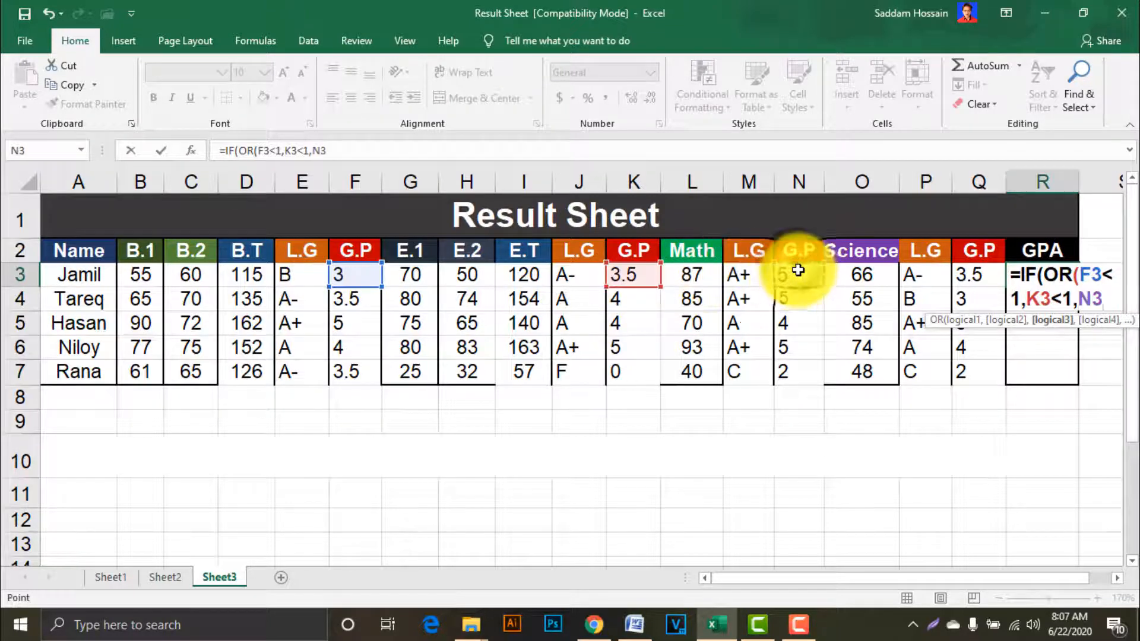
text(<)
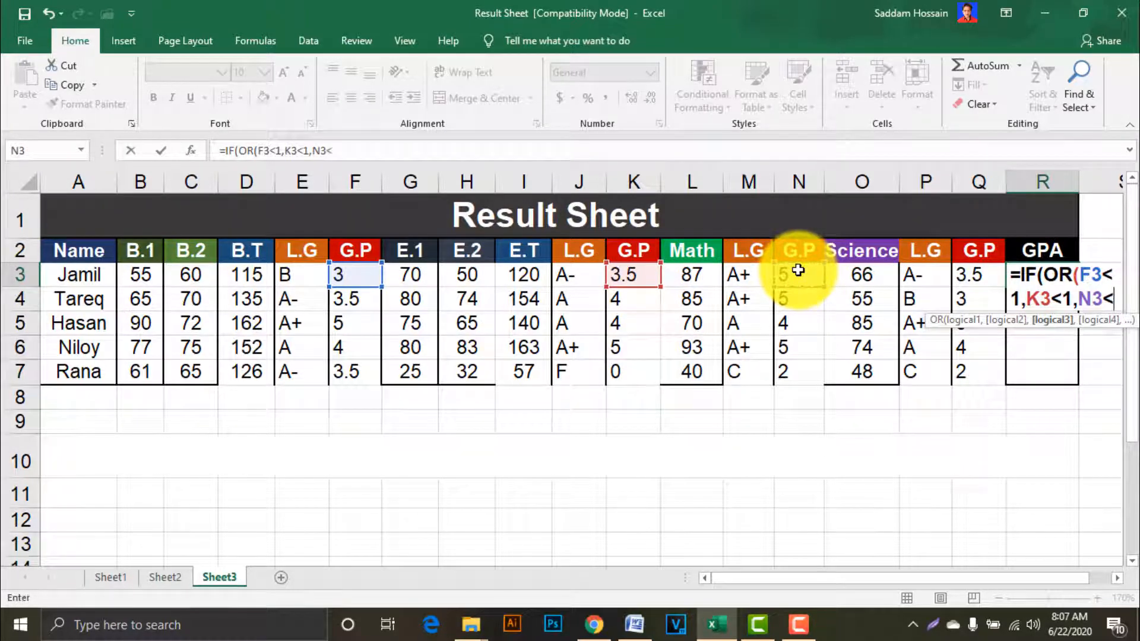
text(1)
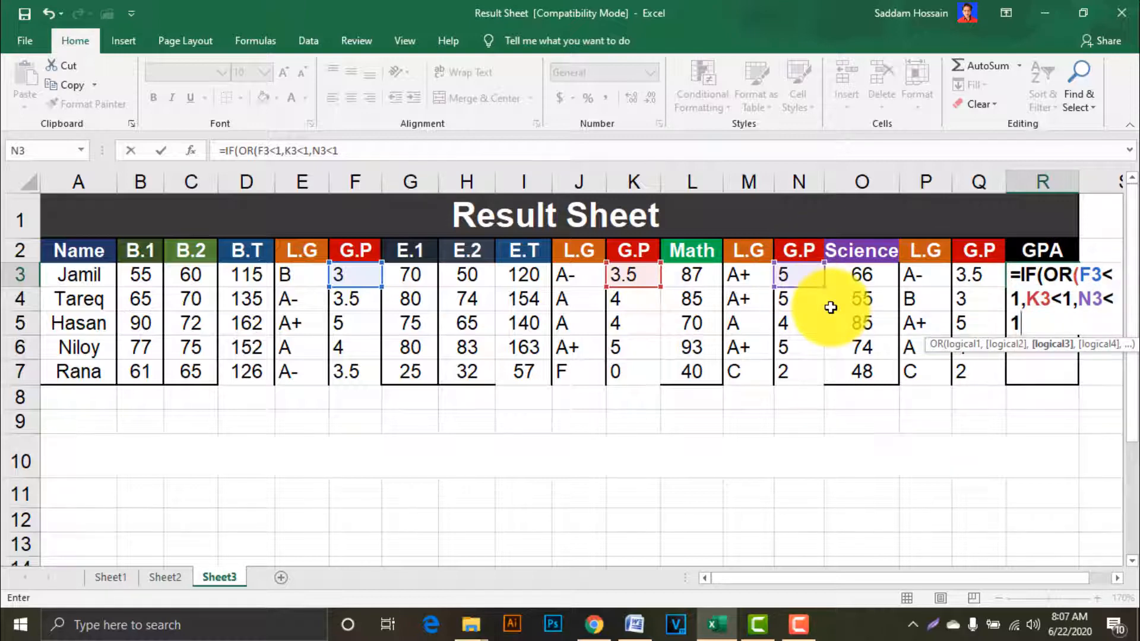
text(,)
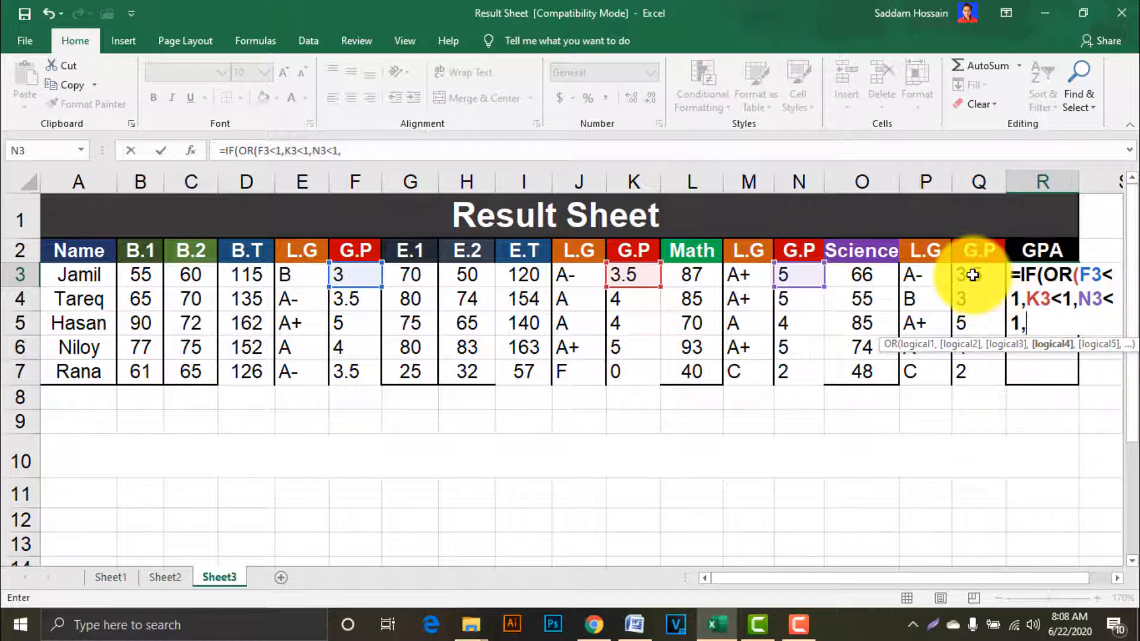
Step: Add Q3<1 as the last OR condition in the R3 formula, close the OR test and use 0 as the value if true
click(971, 275)
text(<)
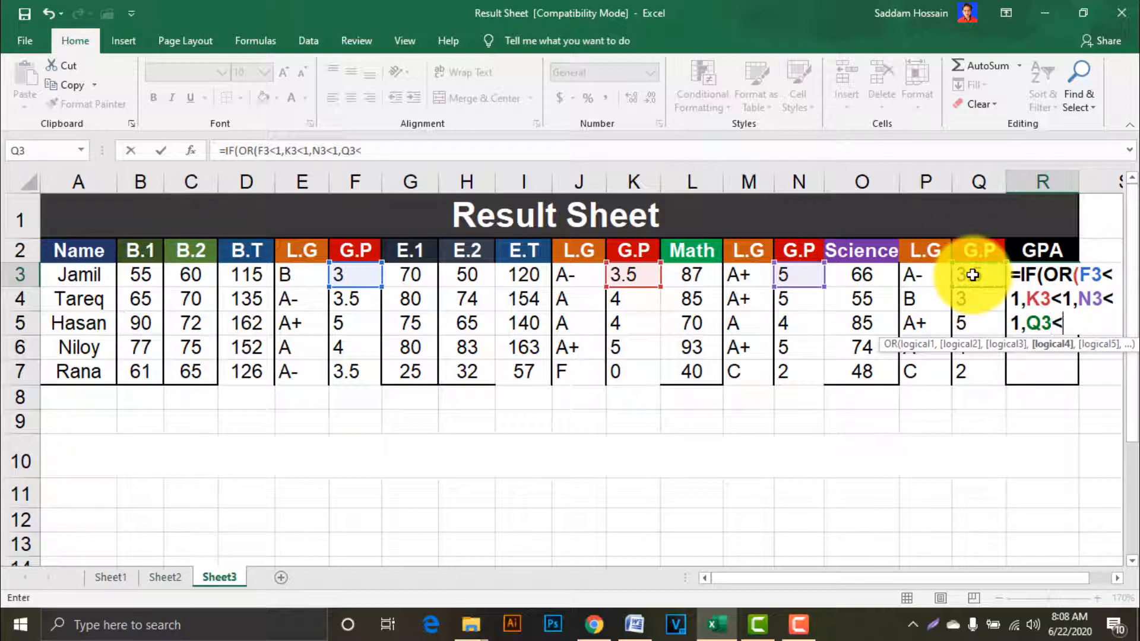
text(1))
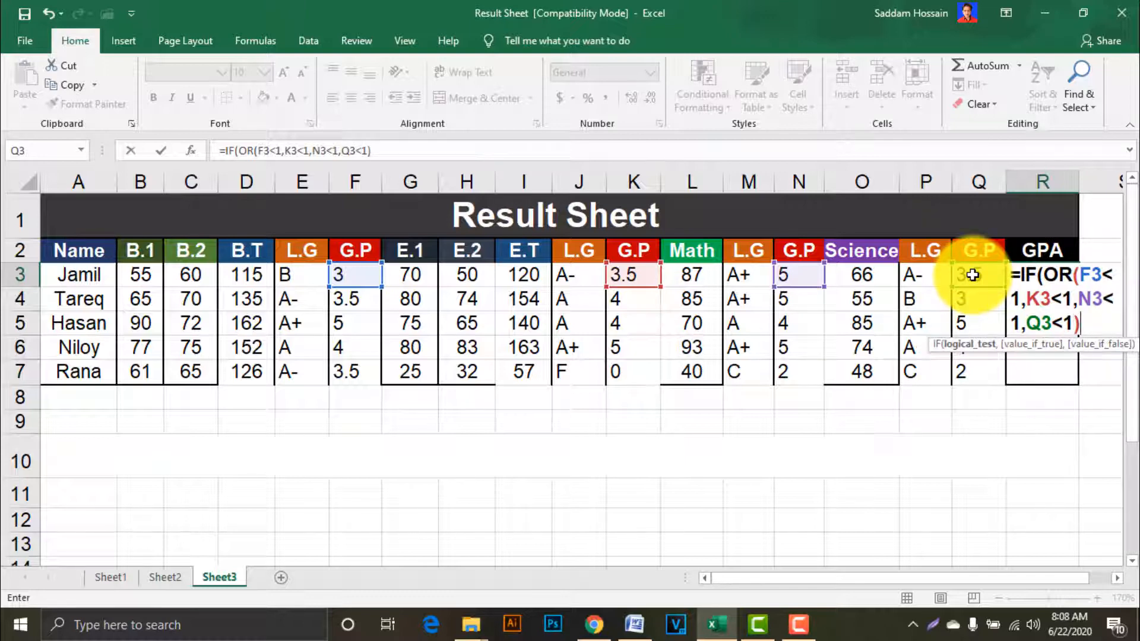
text(,)
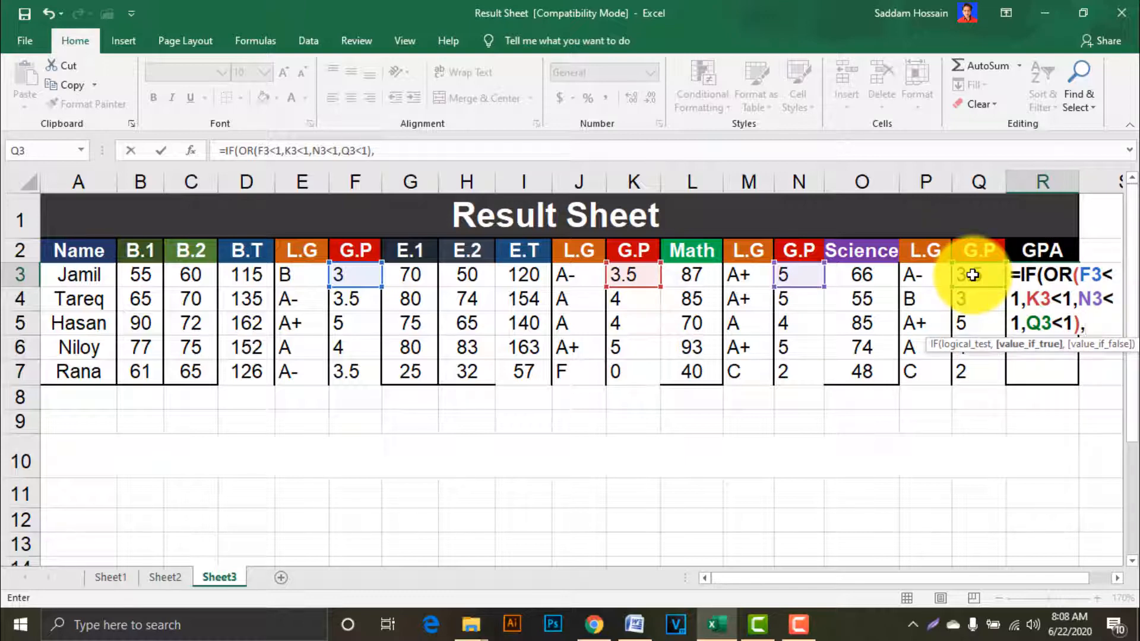
text(0)
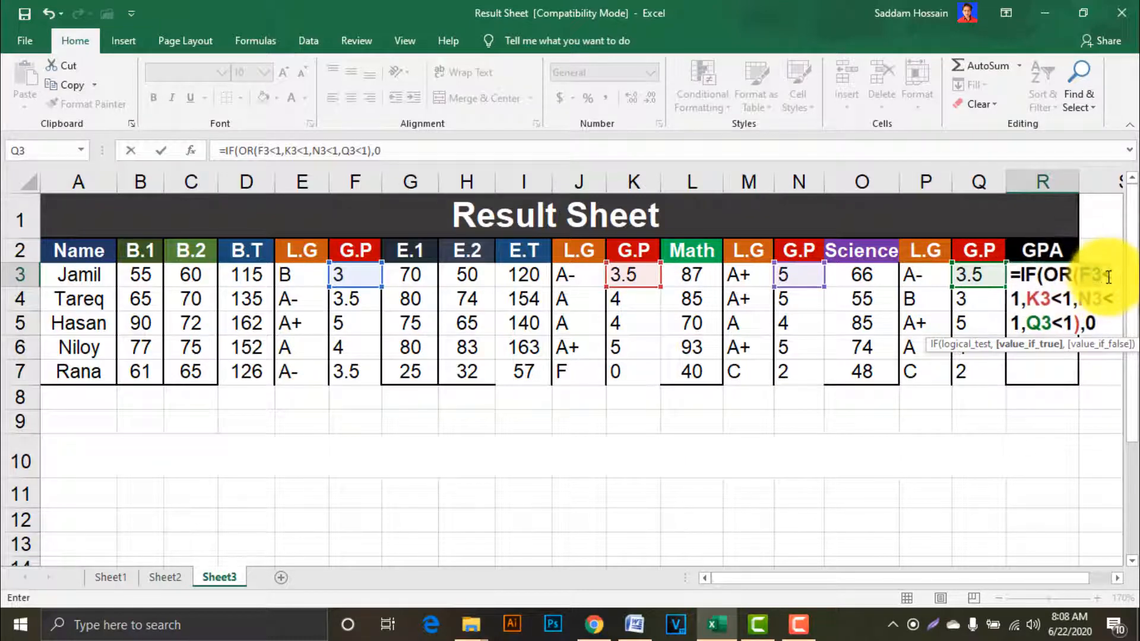
double_click(1088, 276)
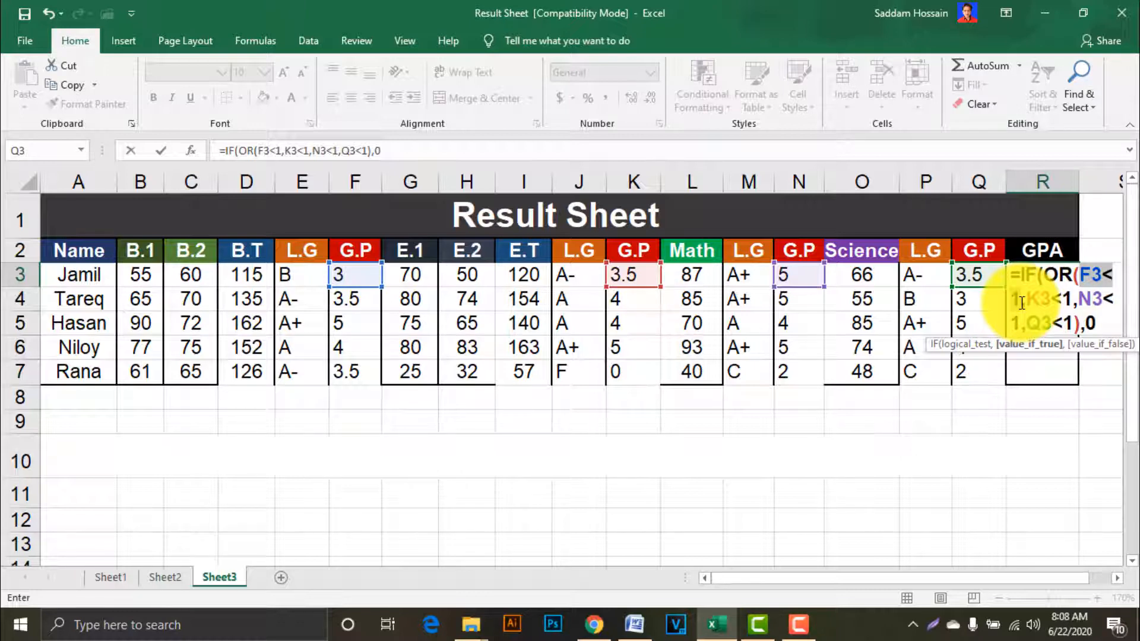
click(1085, 323)
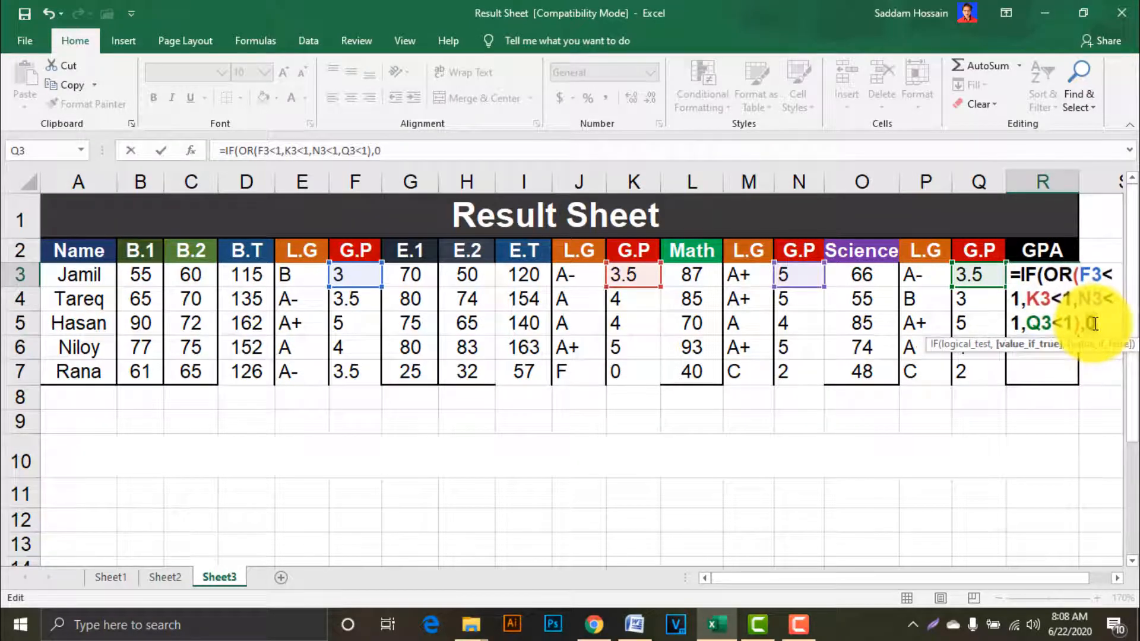
Step: Add the average of the four grade points as the value if false in the R3 formula: (F3+K3+N3+Q3)/4
click(1083, 329)
text(,)
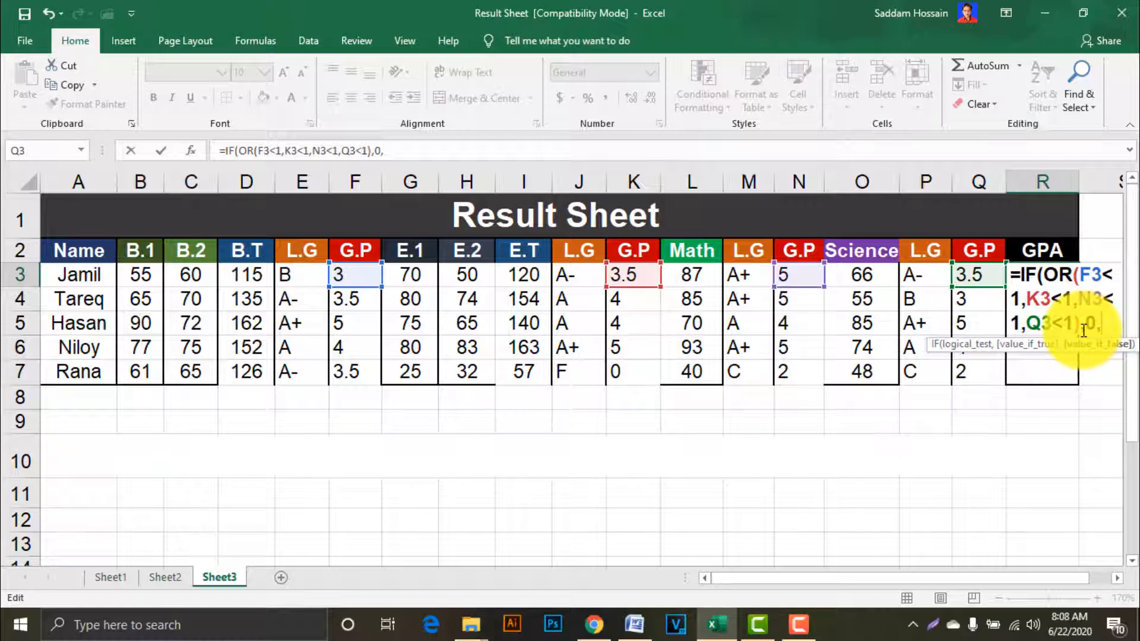
text(()
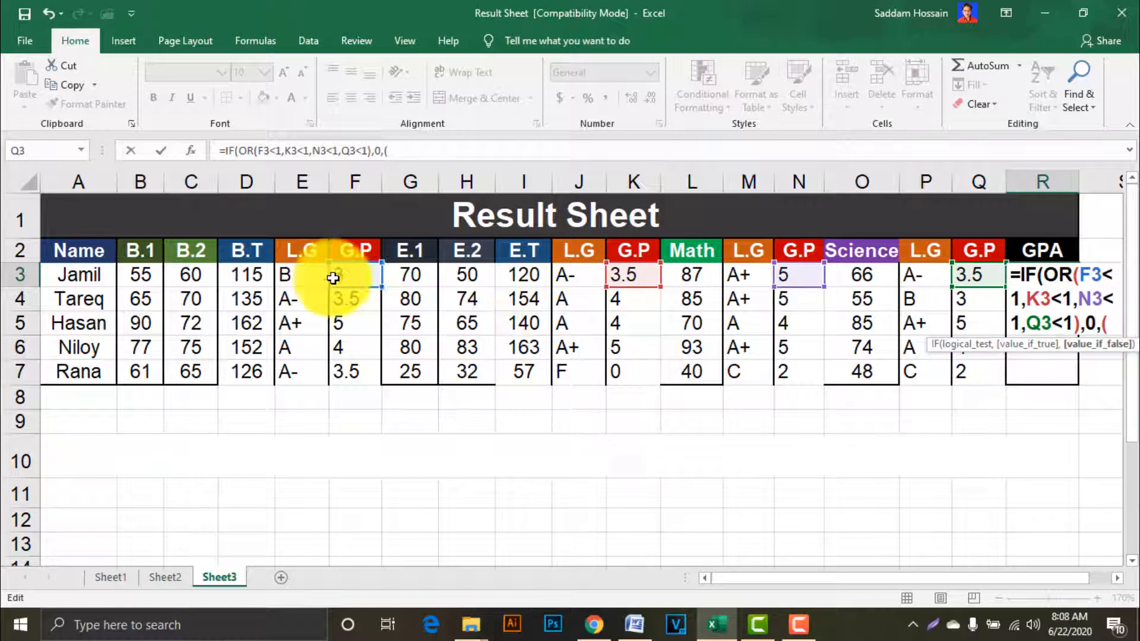
click(357, 275)
text(+)
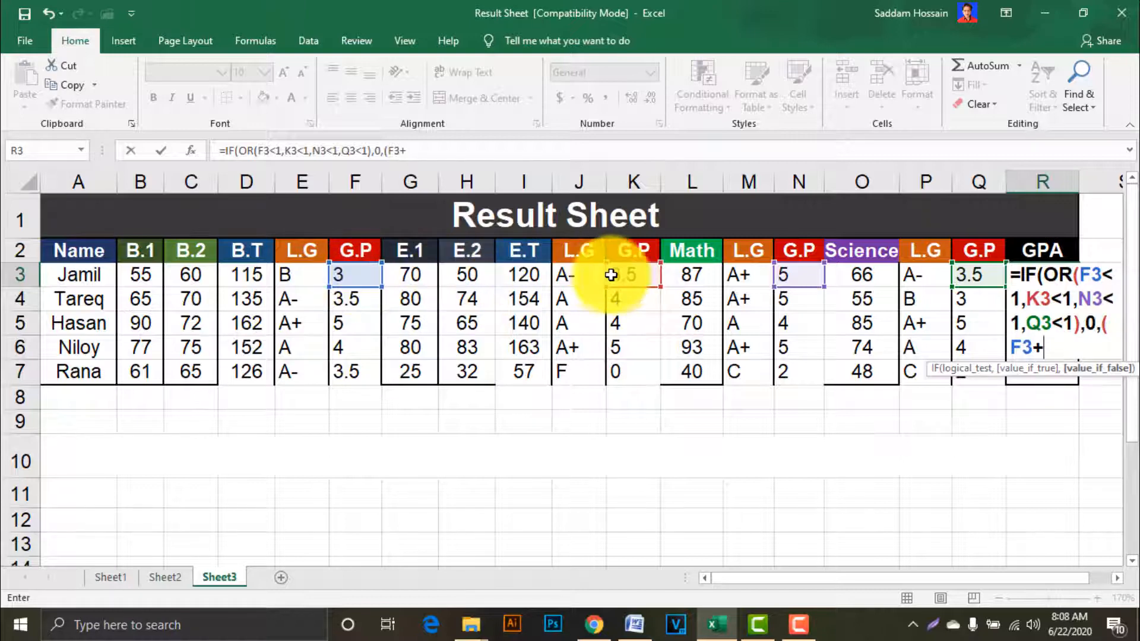
click(625, 275)
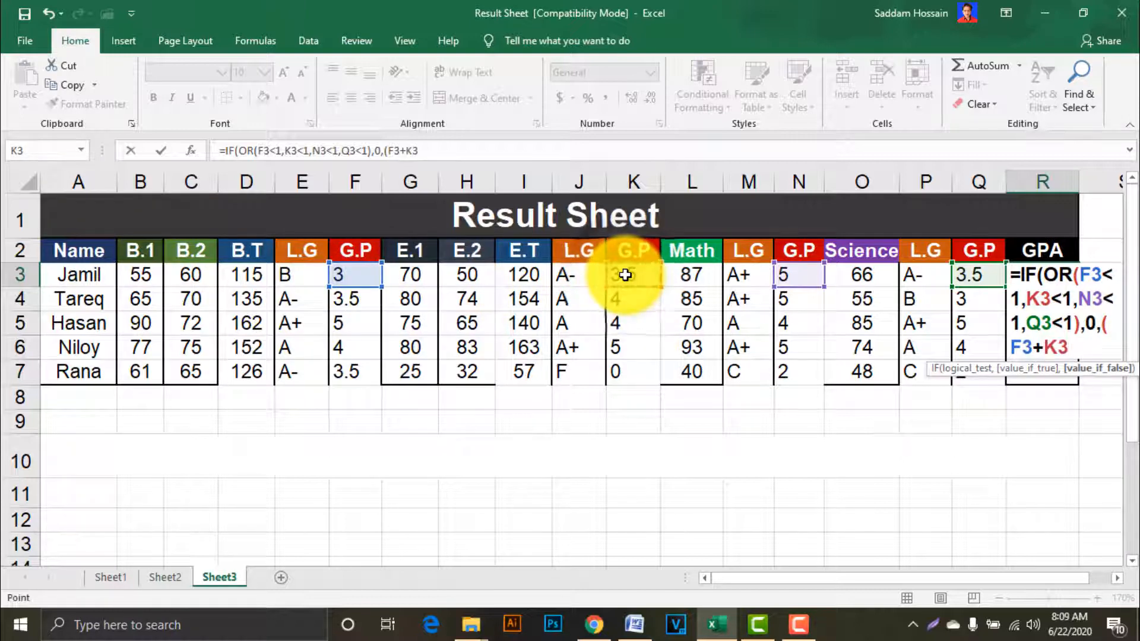
text(+)
click(805, 281)
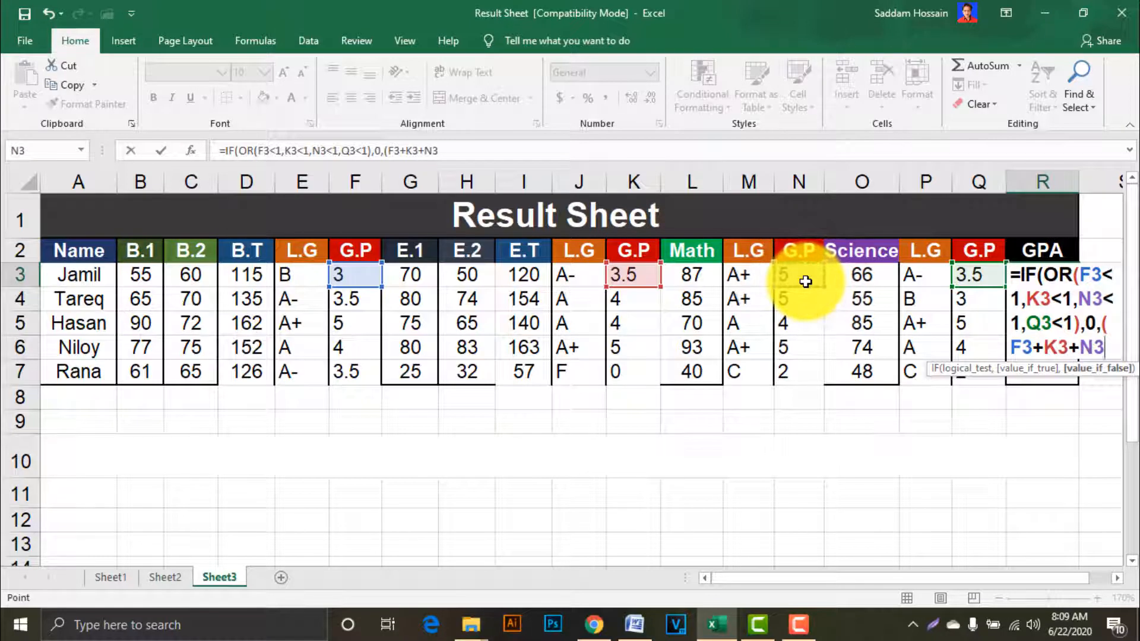
text(+)
click(963, 286)
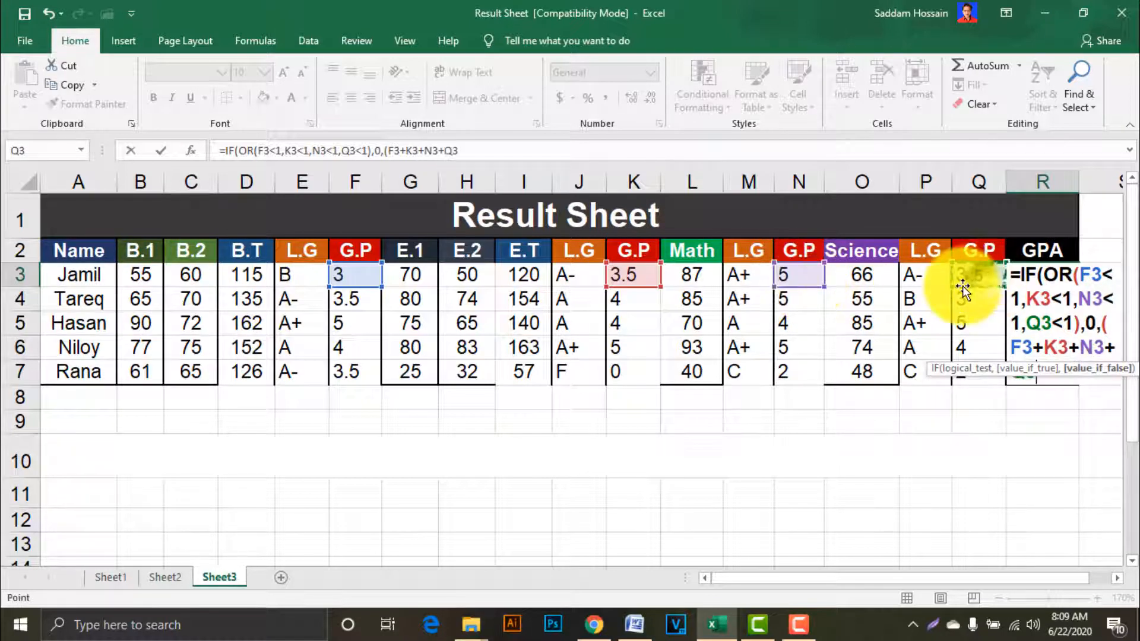
text(+)
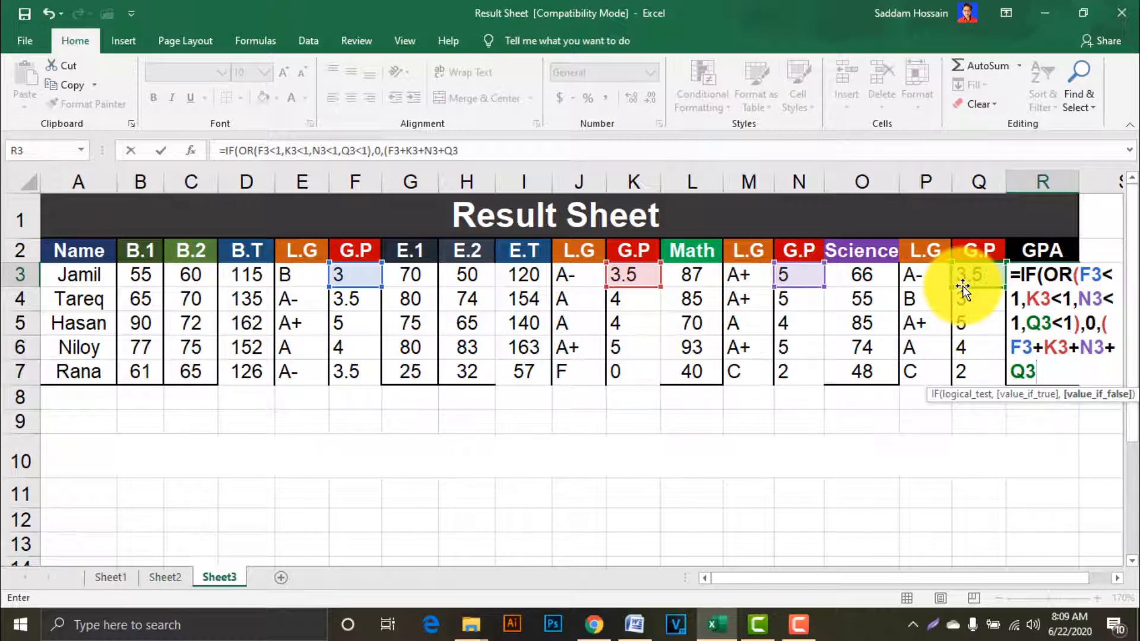
text())
text(/4)
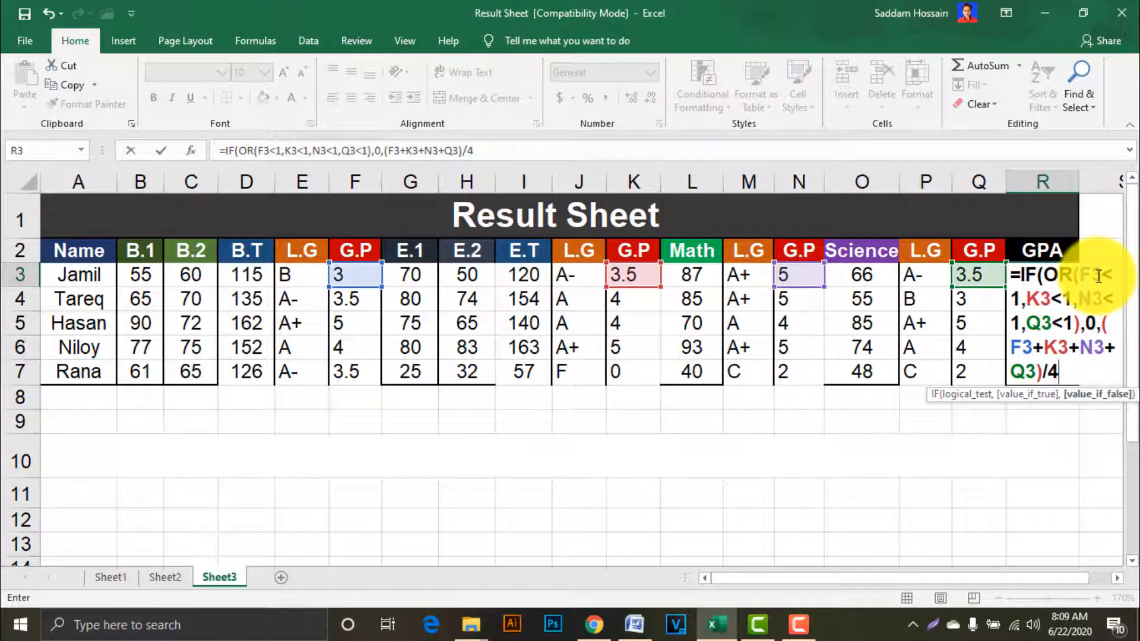
Step: Review the value arguments of the R3 GPA formula, close the IF parenthesis and enter the formula
double_click(1092, 325)
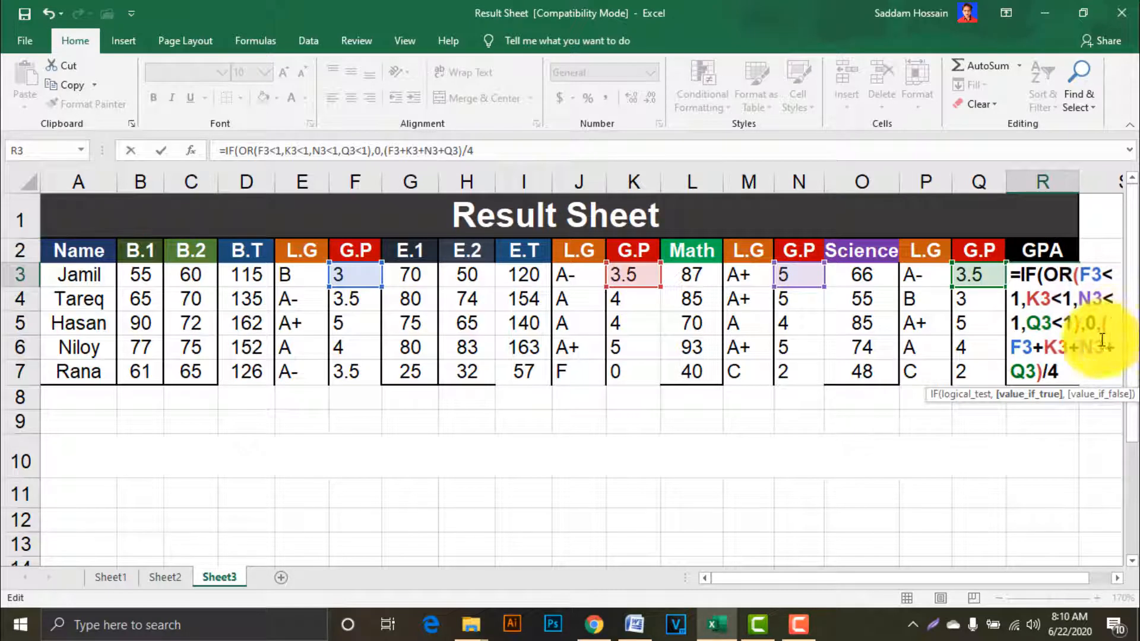
drag(1037, 347, 1046, 368)
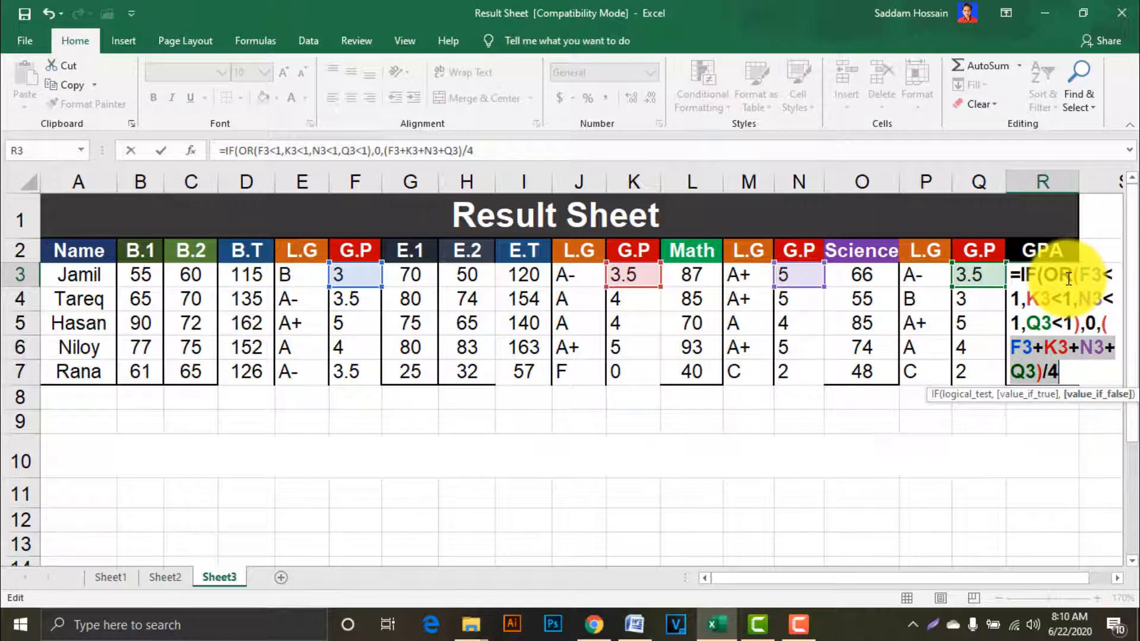
click(1075, 369)
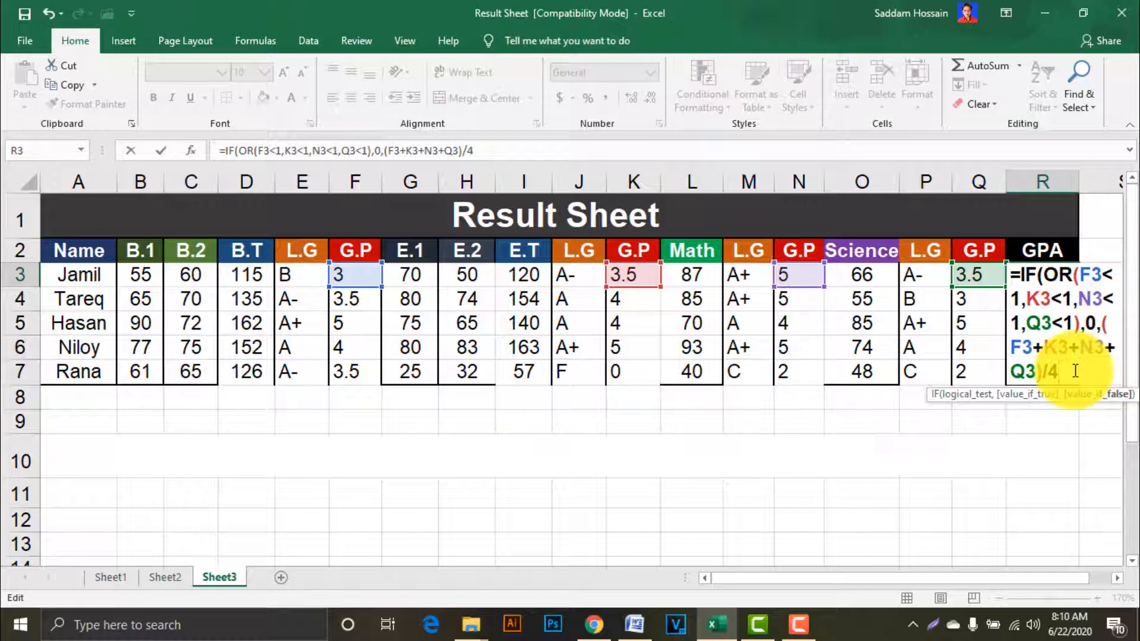
text())
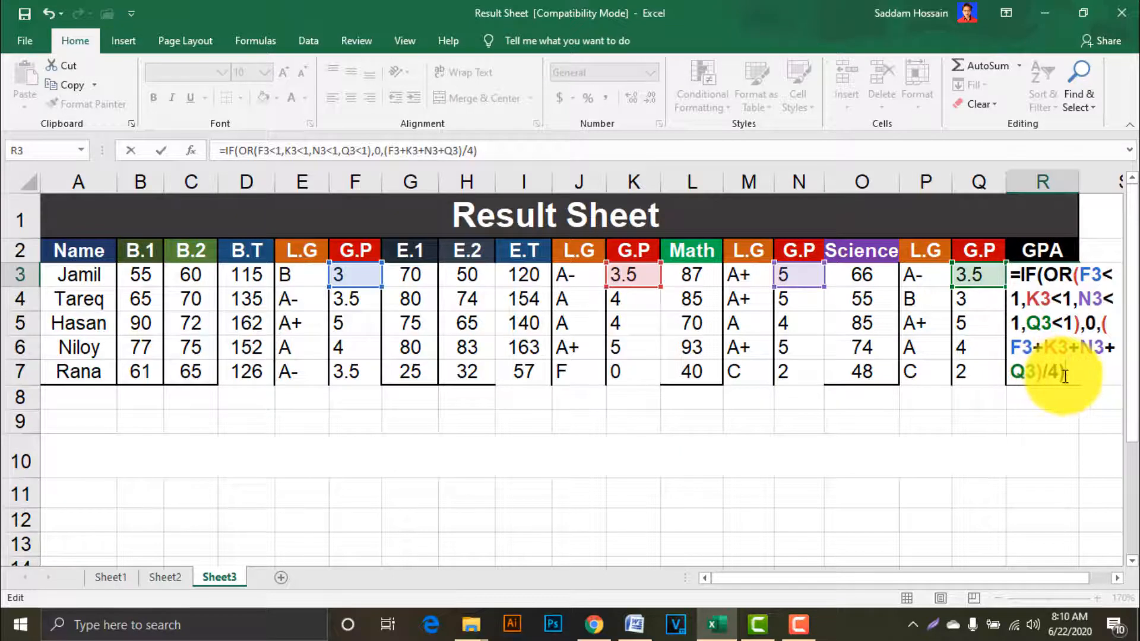
key(Return)
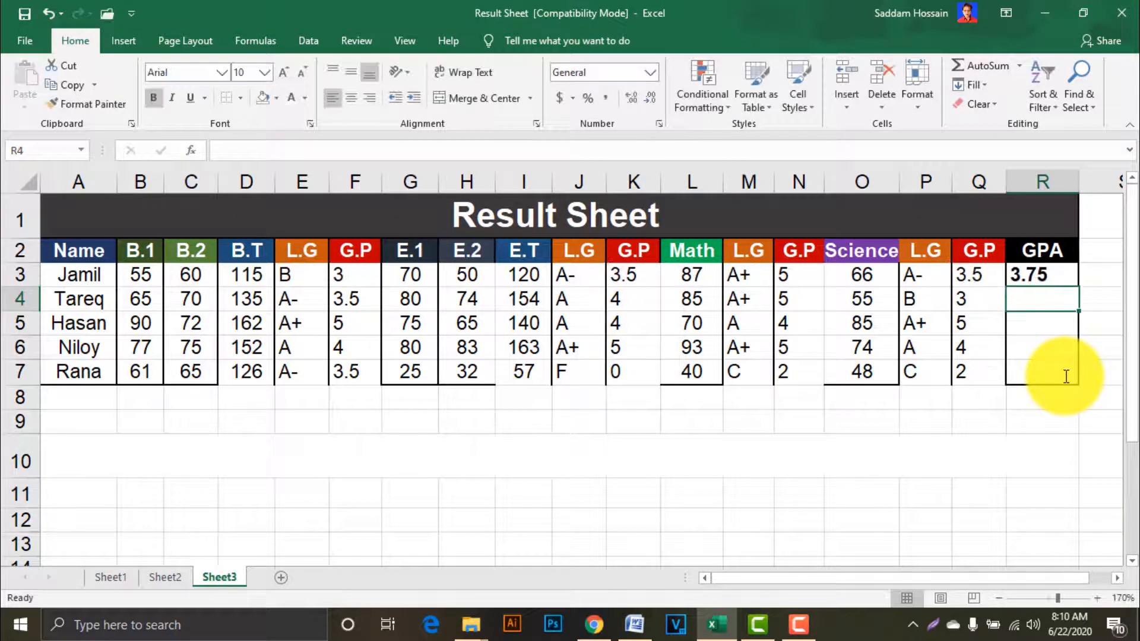
Step: Fill the R3 GPA formula down through R7 for the remaining students and select the last student's GPA
click(1042, 278)
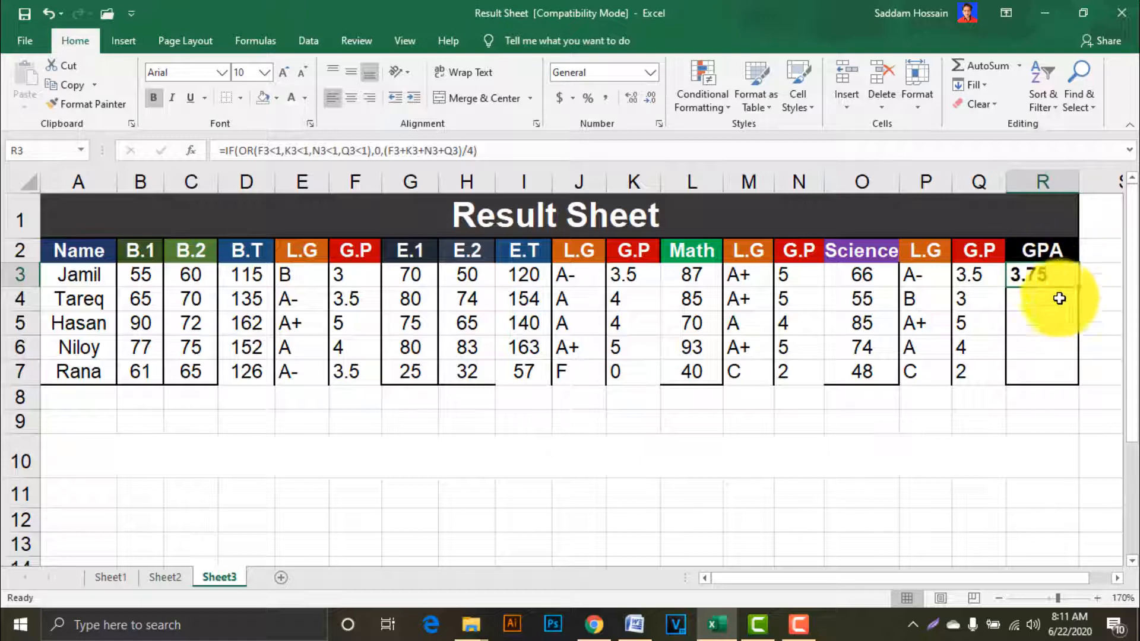
drag(1079, 287, 1081, 386)
click(1029, 372)
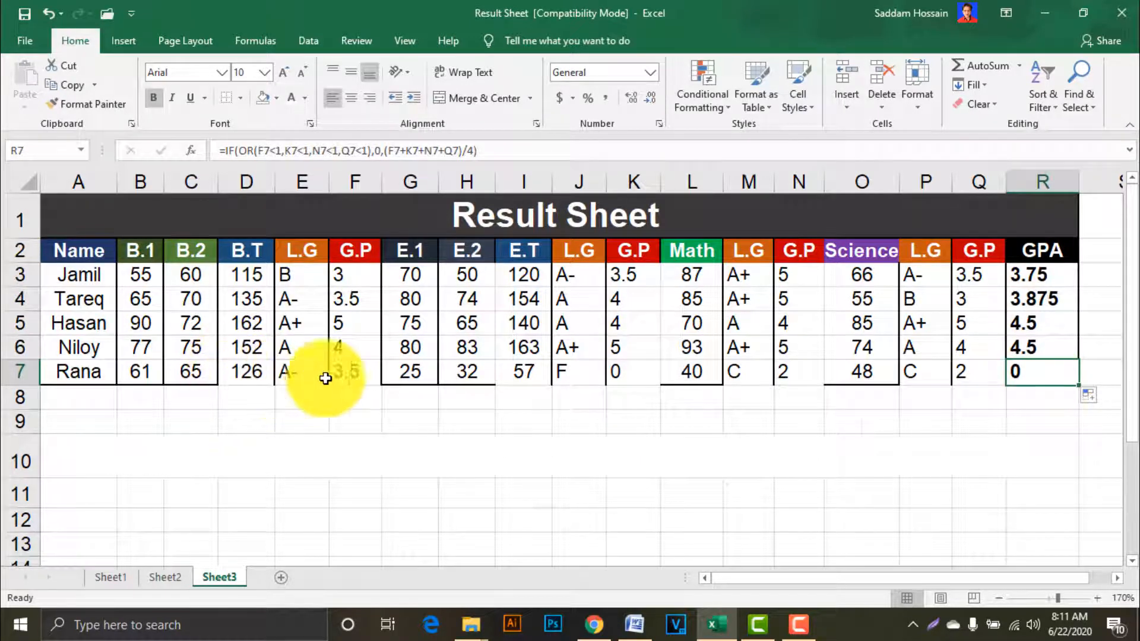
Step: Compare the English grade point in K7 with the GPA in R7, and review the whole GPA column
click(624, 370)
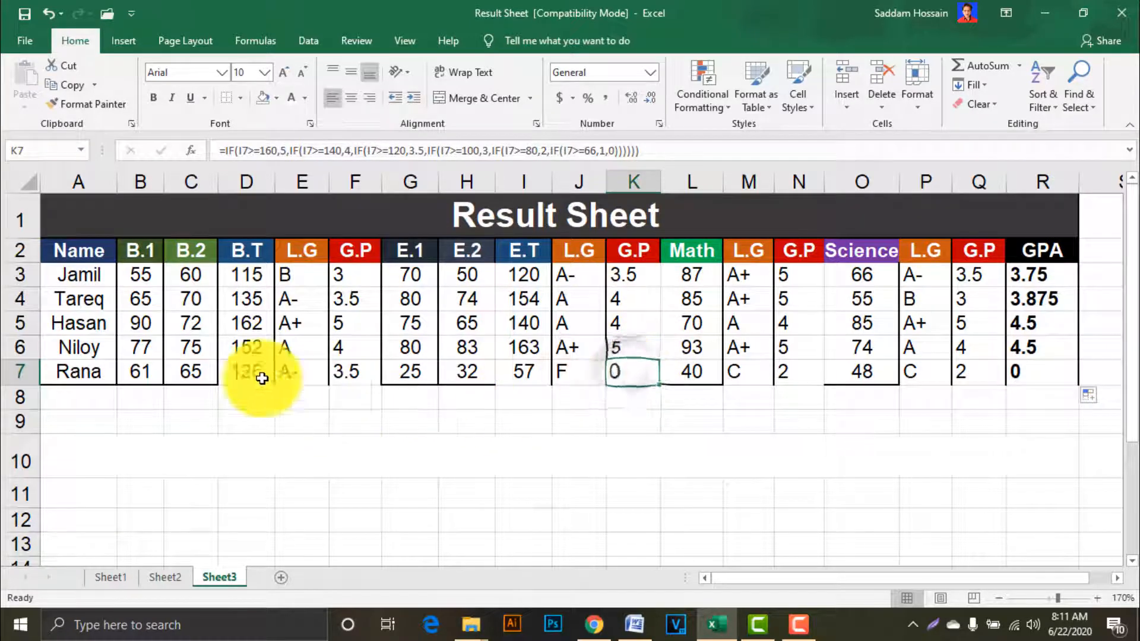
click(1058, 378)
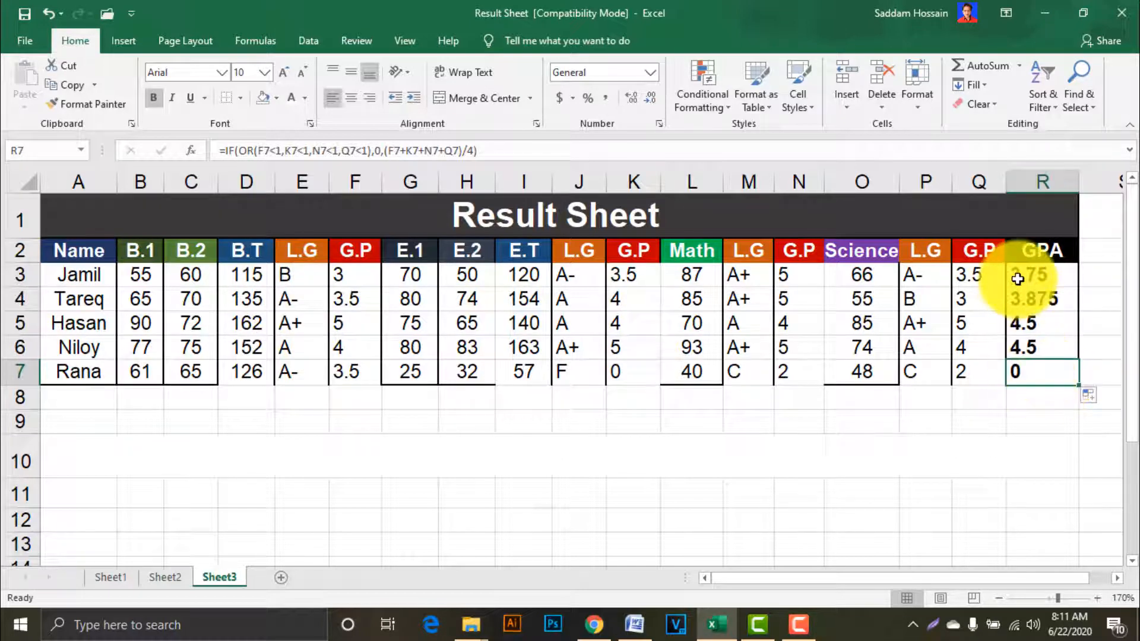
drag(1031, 274, 1040, 351)
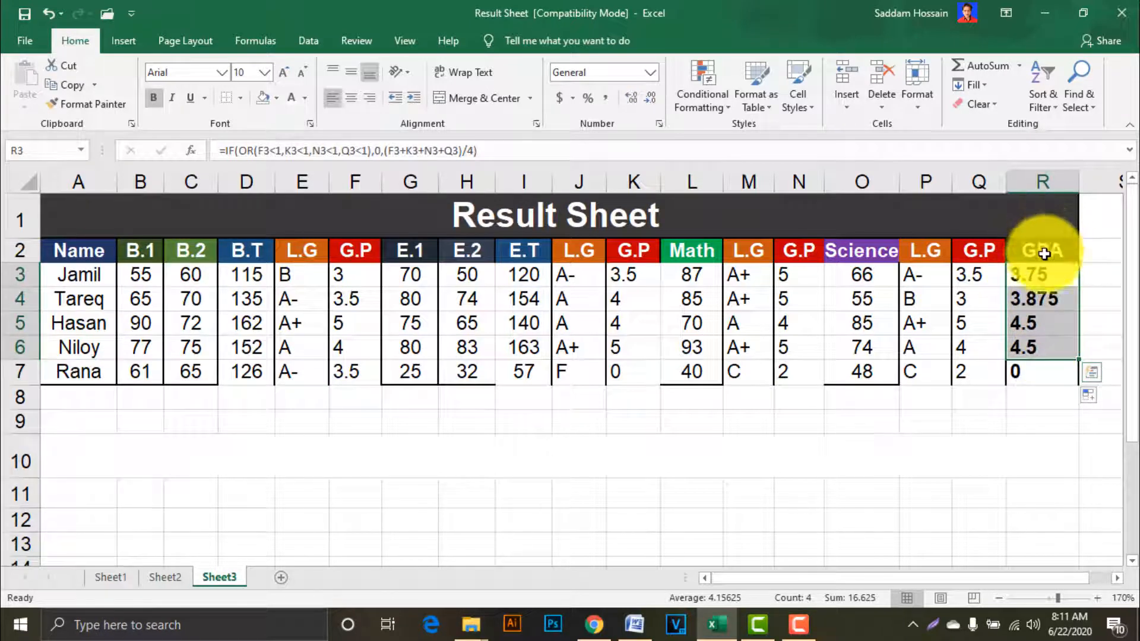
drag(1044, 234, 1040, 397)
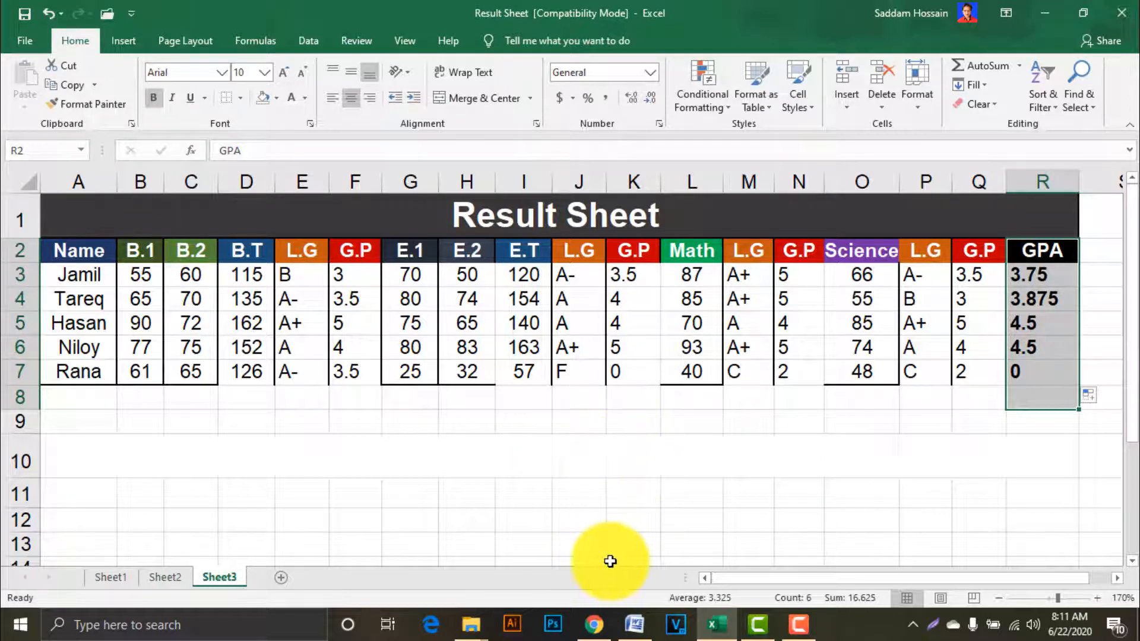
Step: Switch to Chrome and view the Facebook pages Bright Future It Park and Microsoft Office Application, and the Expert Freelancer Group
click(594, 624)
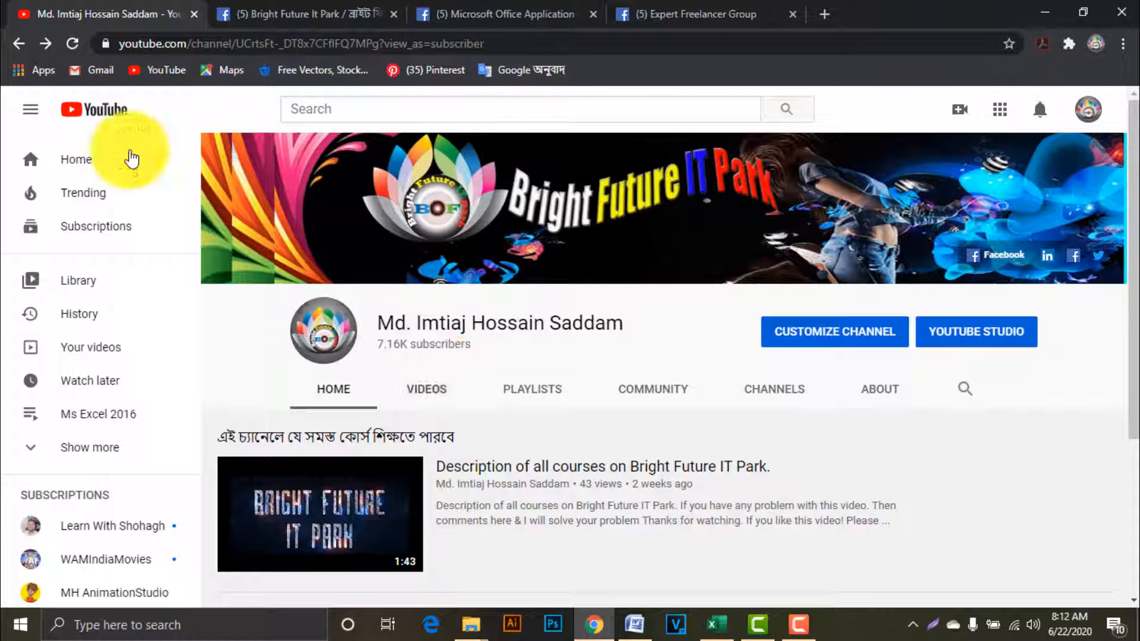
click(301, 15)
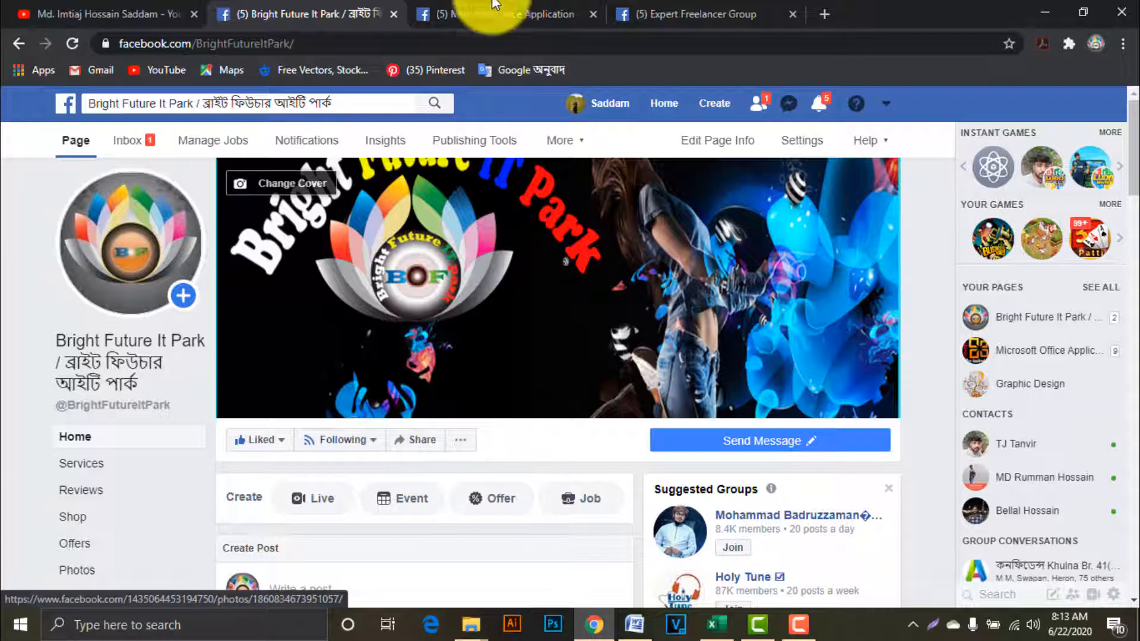
click(482, 14)
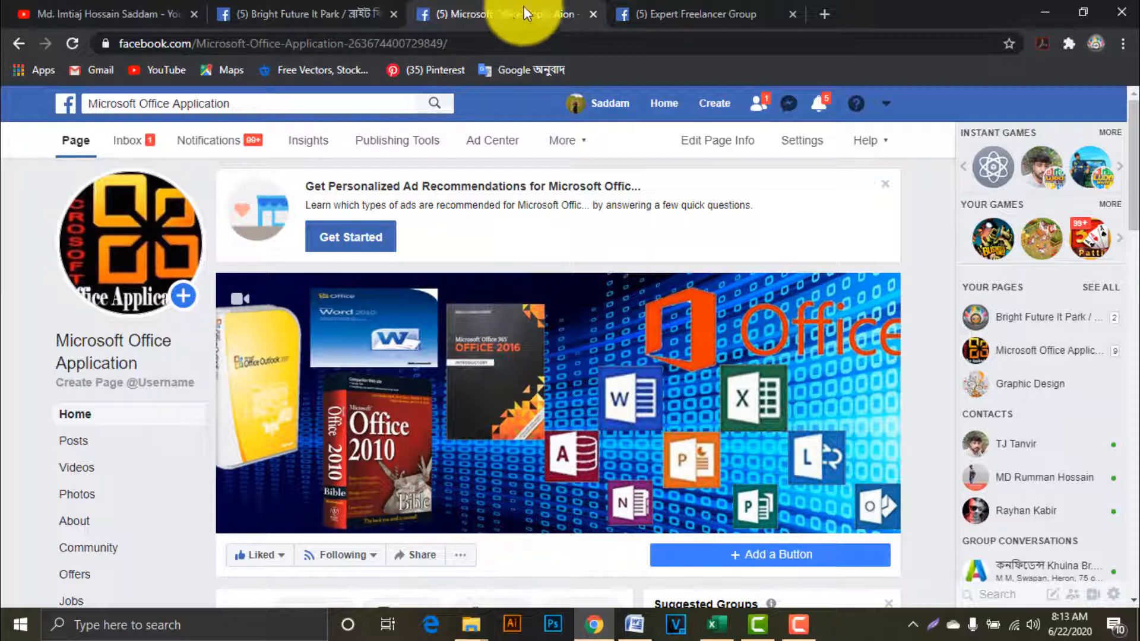
click(667, 16)
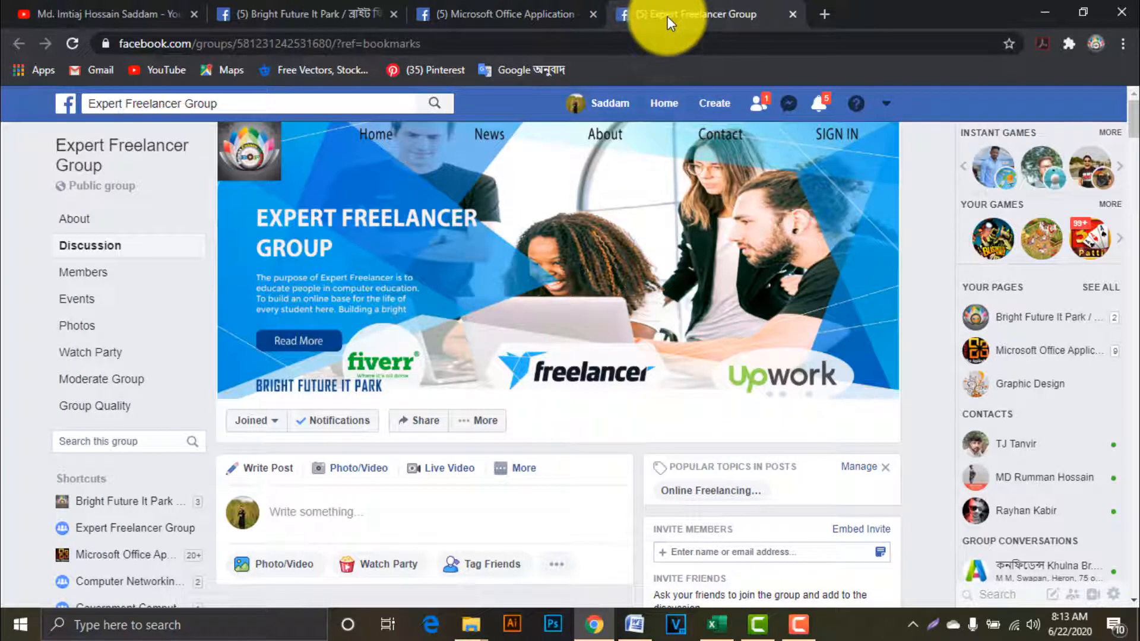